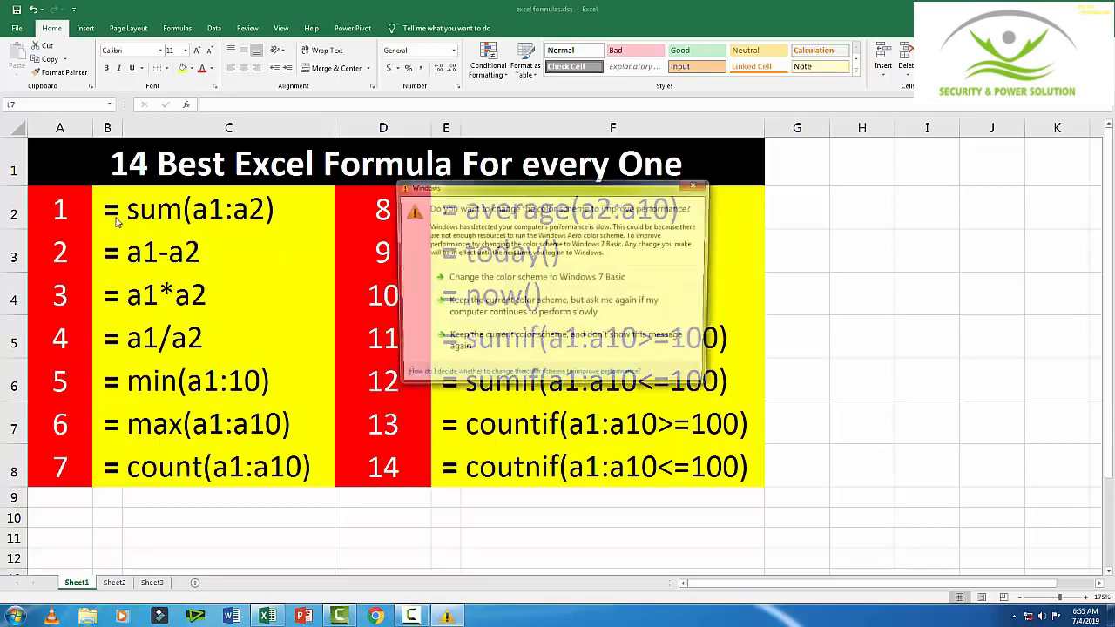
Dismiss the color scheme prompt and enter 500 in A1 and 300 in A2 of Sheet2
left_click(697, 187)
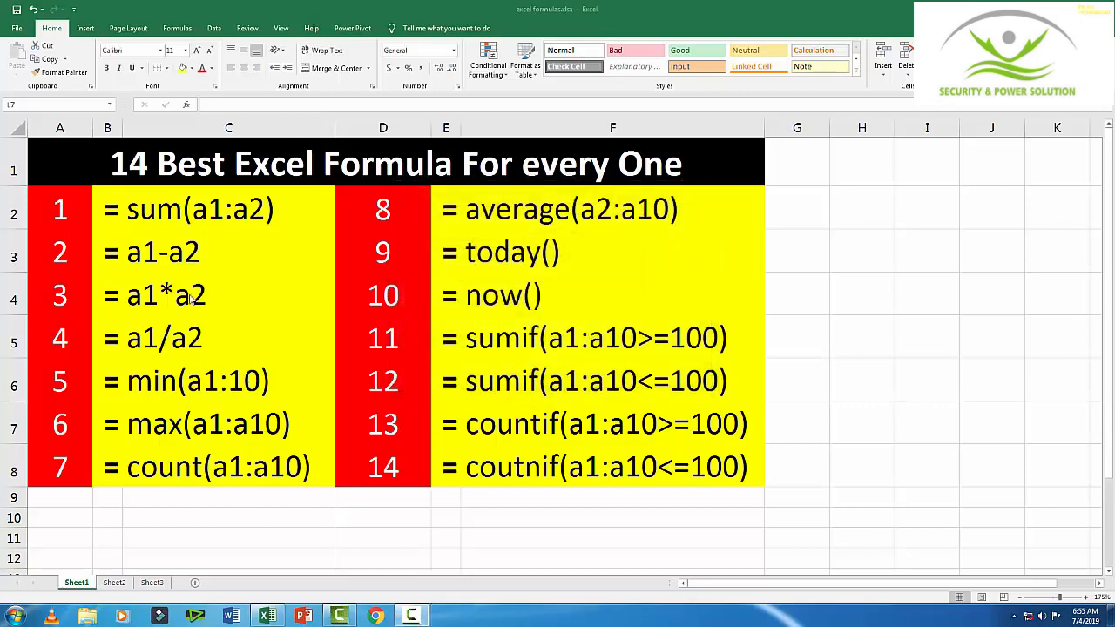
left_click(116, 583)
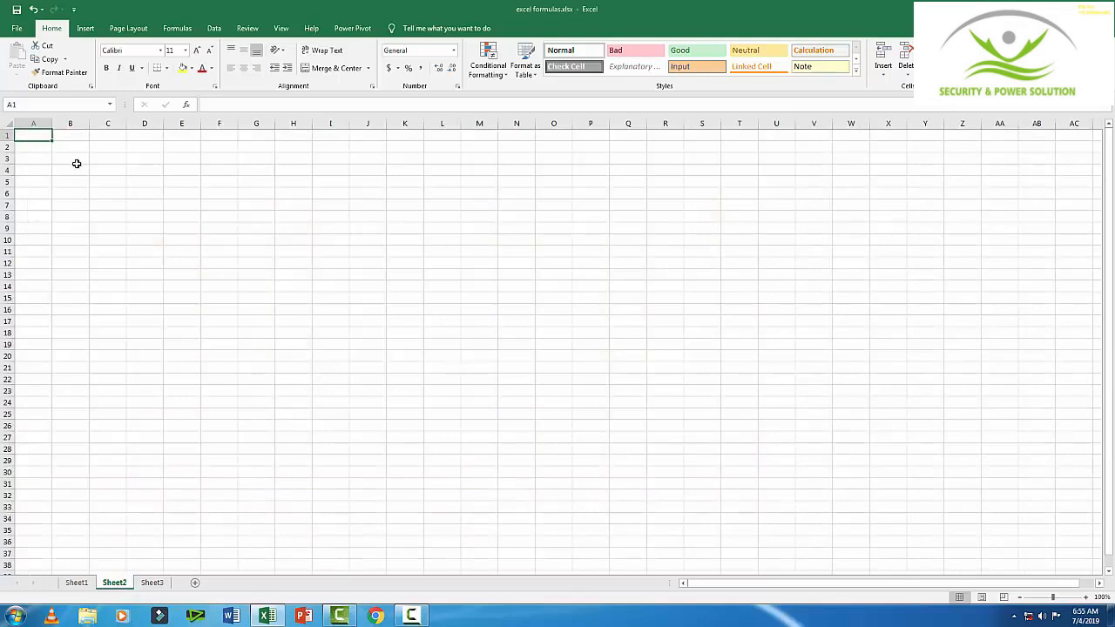
type("500")
key("Return")
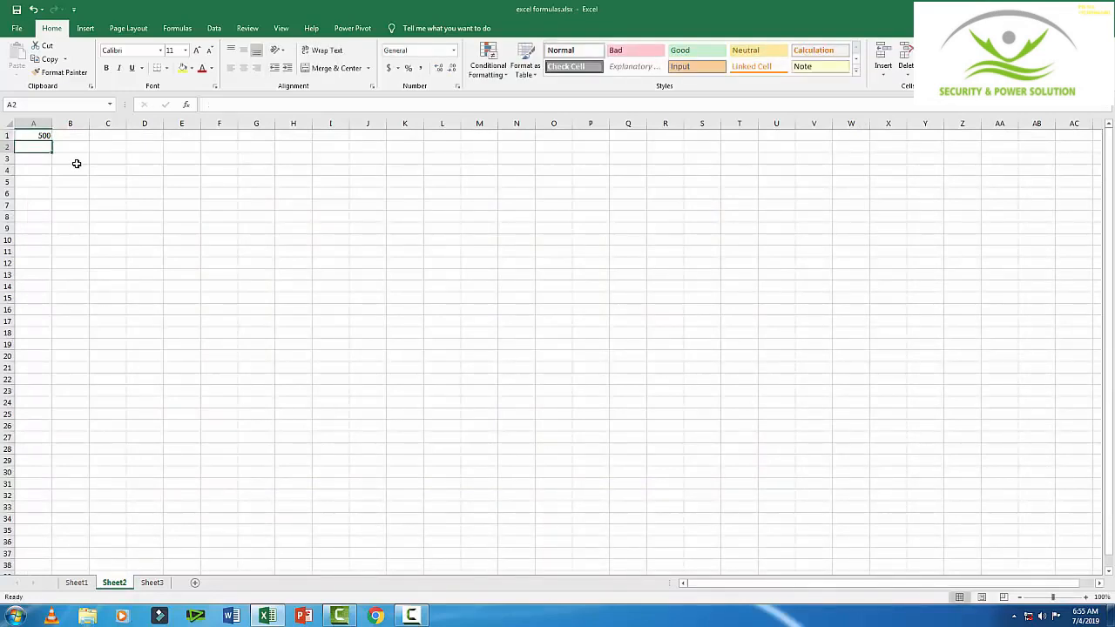
type("300")
key("Return")
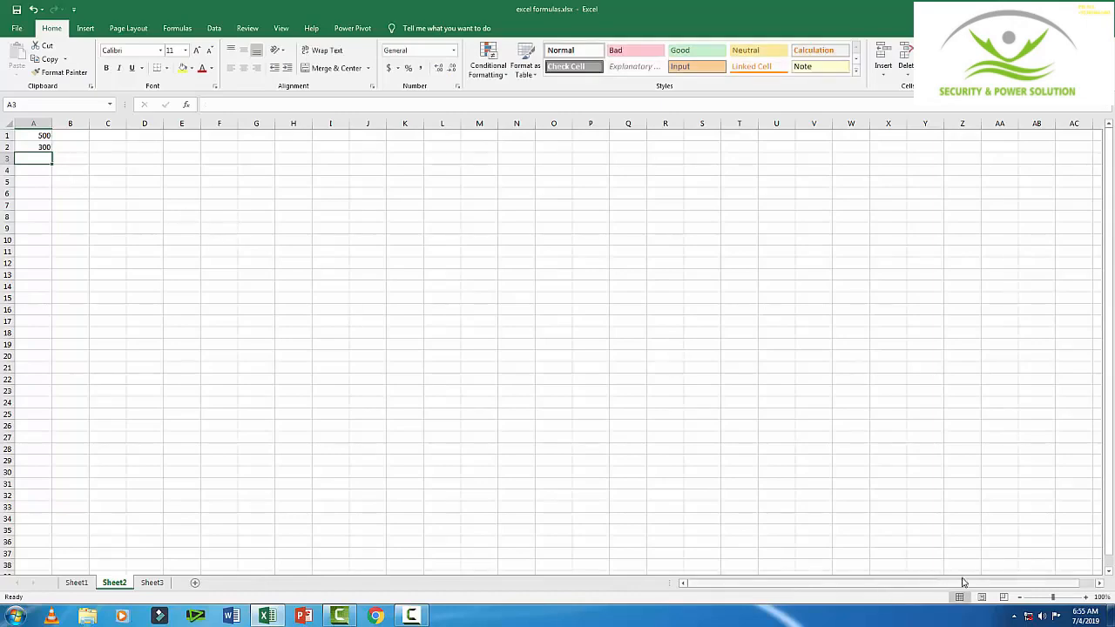
Enter the formula =SUM(A1:A2) in cell A3 to add the two numbers above it
left_click_drag(1051, 597, 1072, 598)
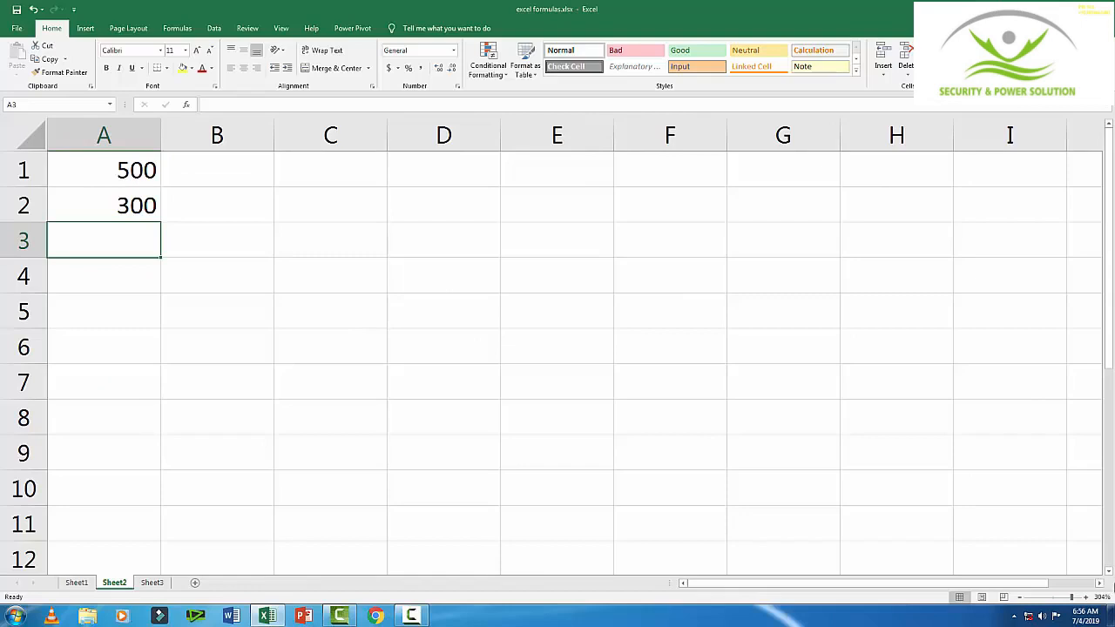
type("=")
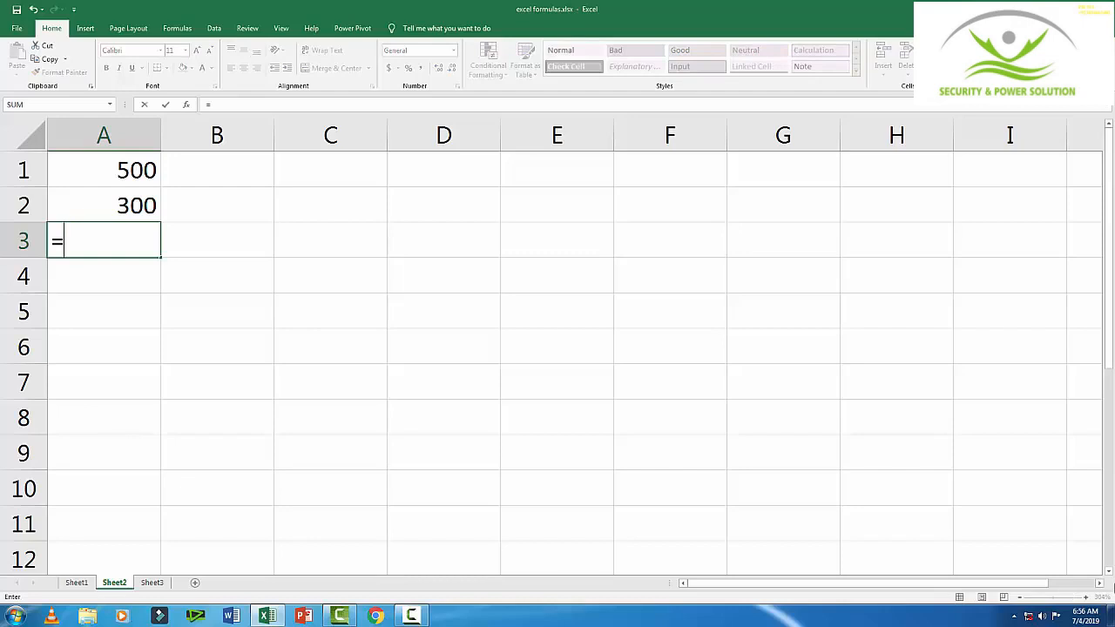
type("sum")
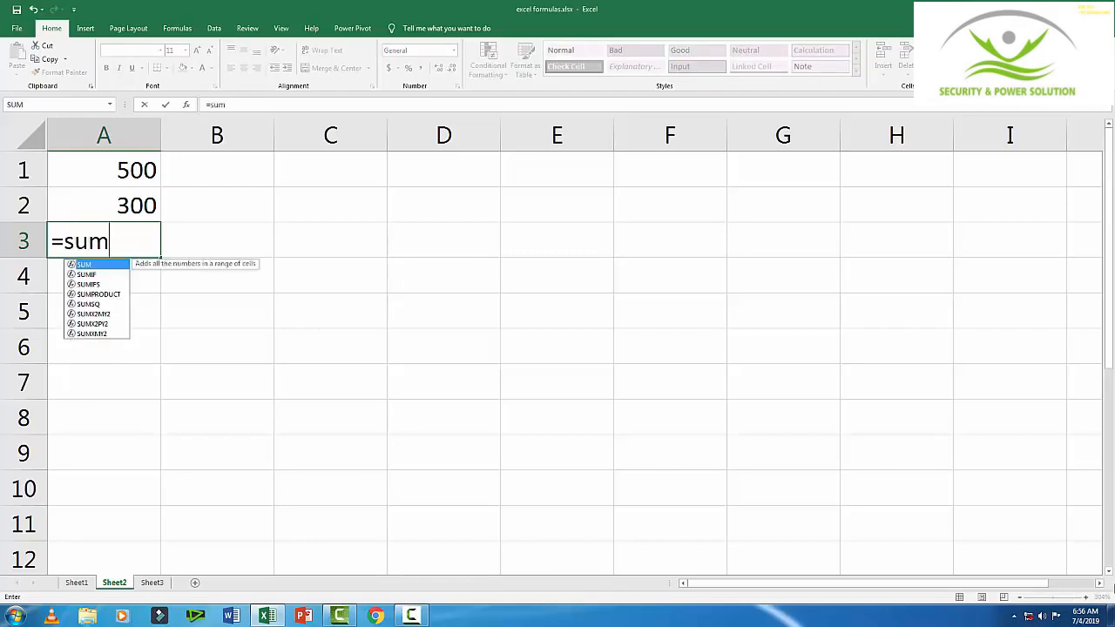
type("(")
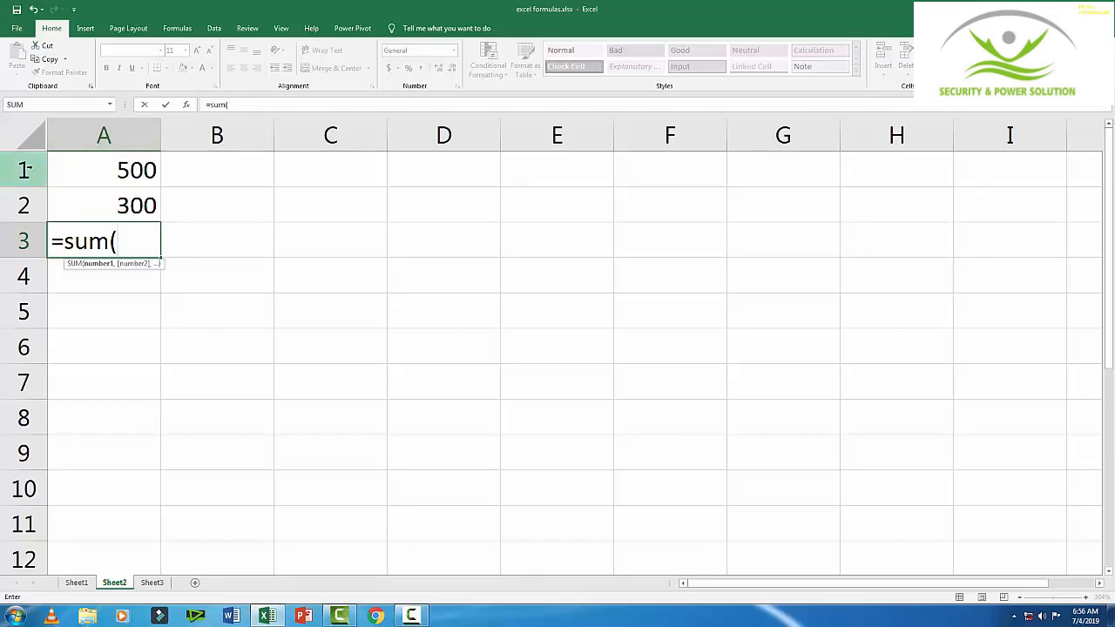
type("a")
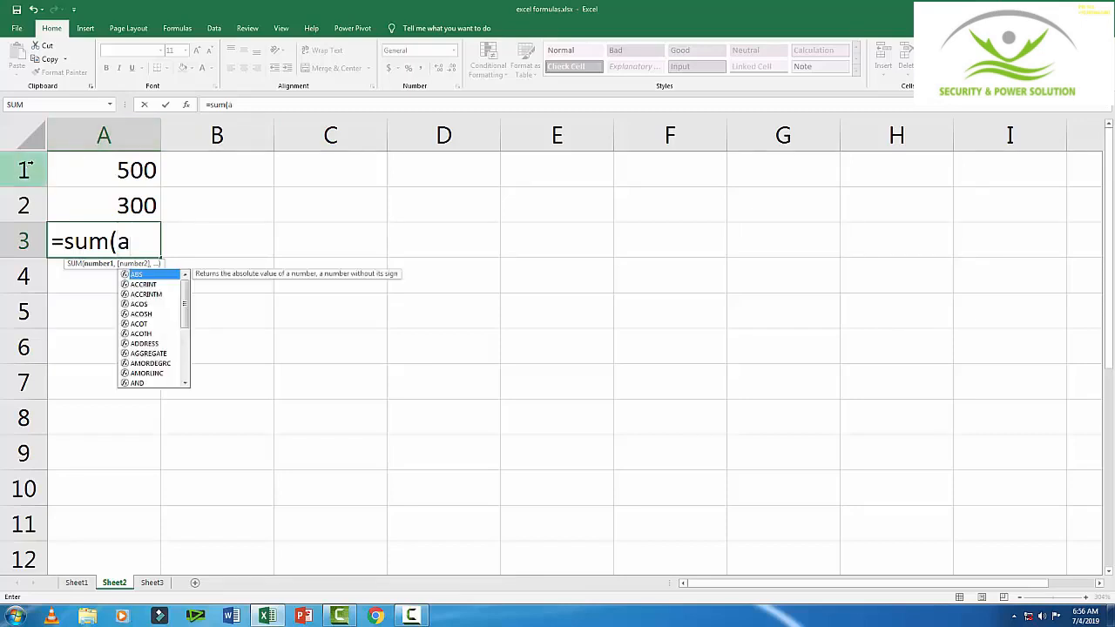
type("1")
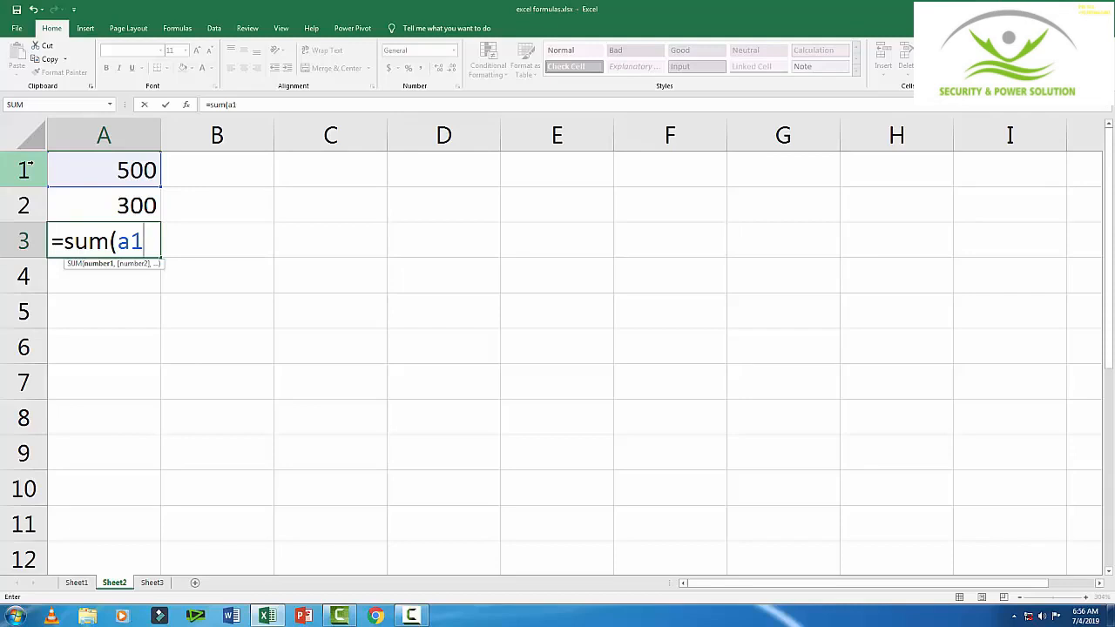
type(":")
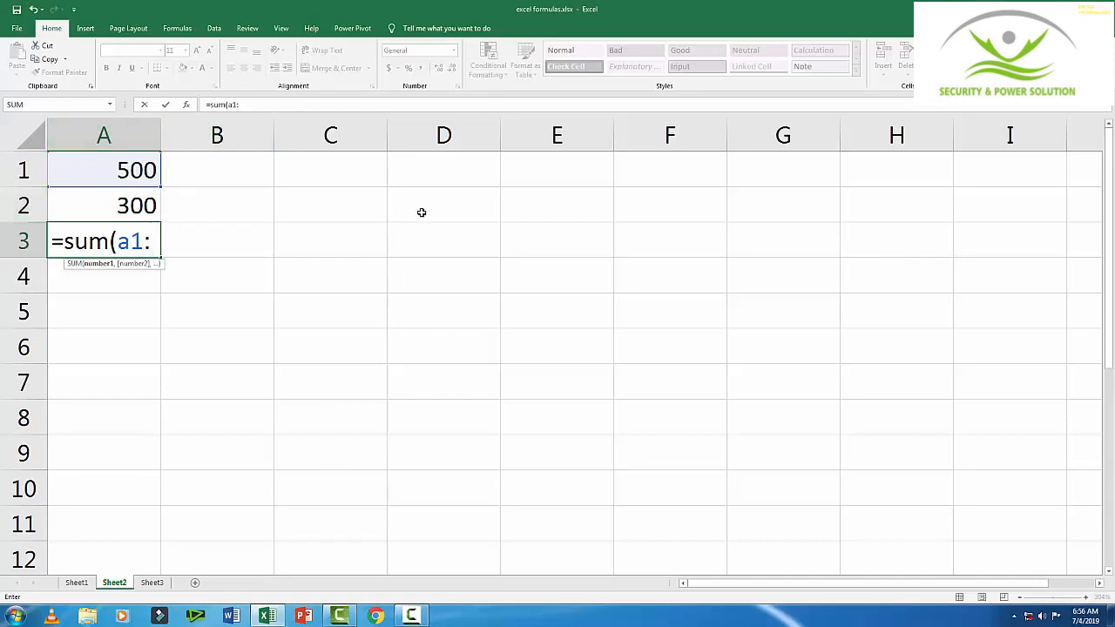
type("a2")
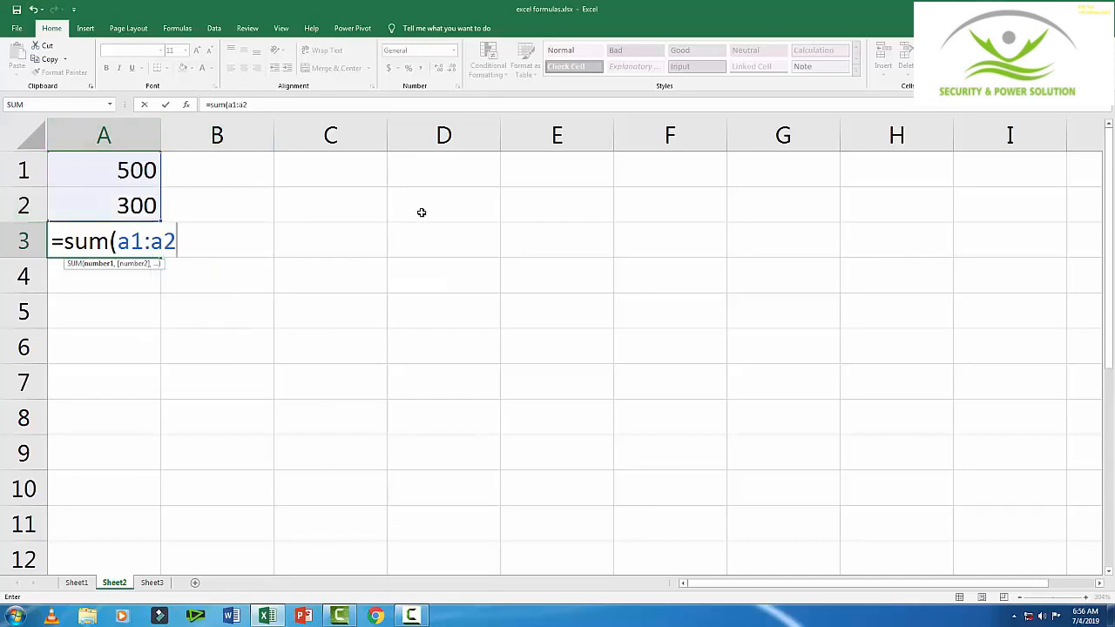
key("Up")
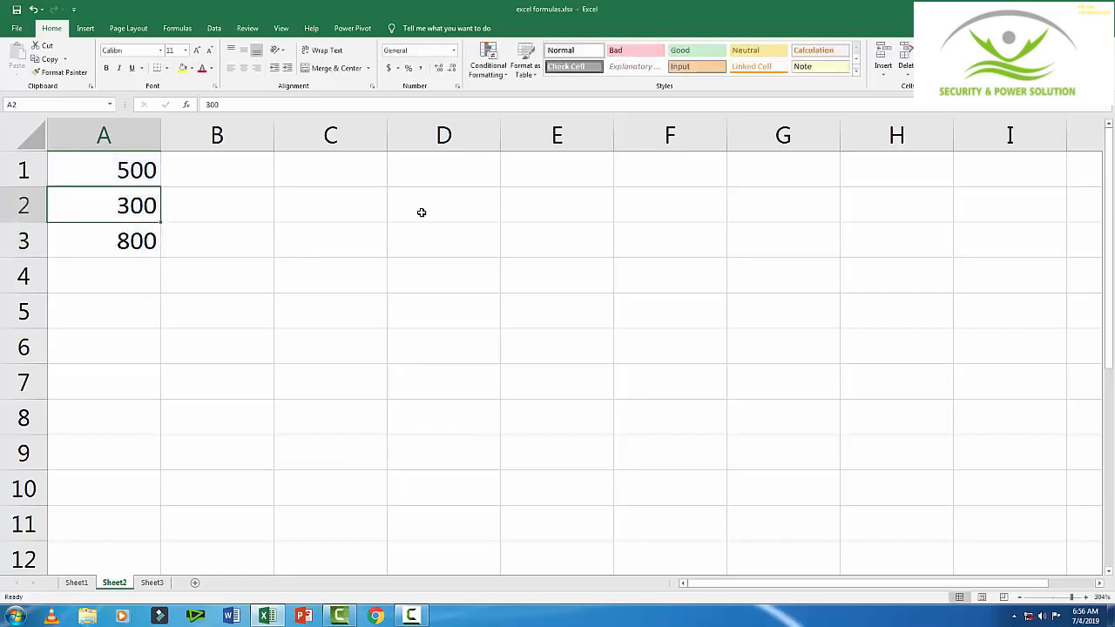
Clear the formula in A3 and fill A3 through A8 with 500, 200, 6000, 500, 4000 and 2500
key("Down")
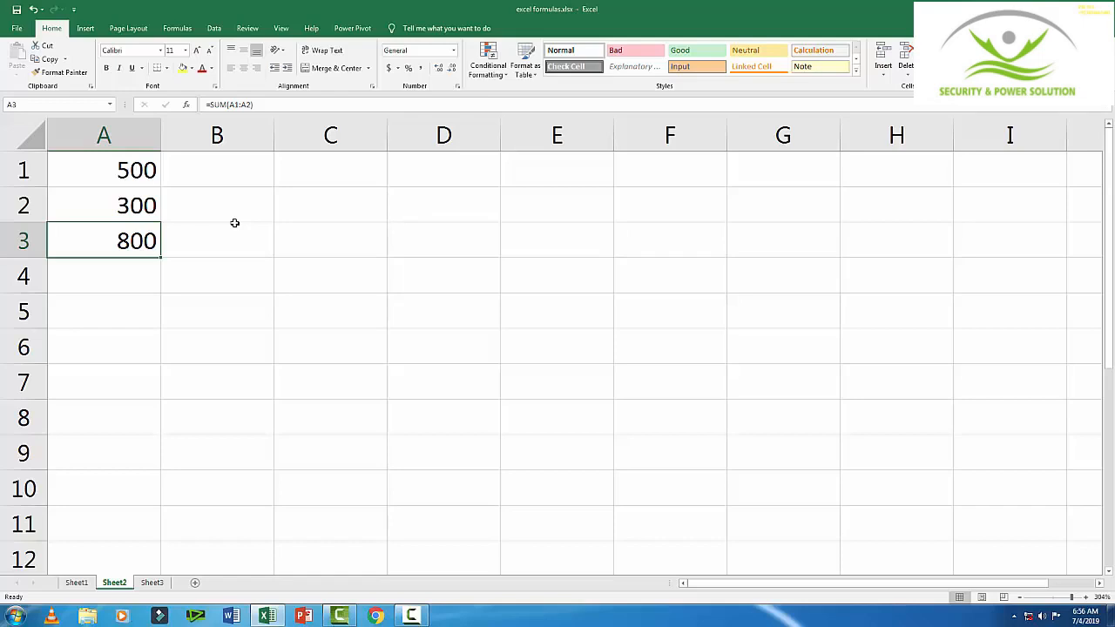
key("Delete")
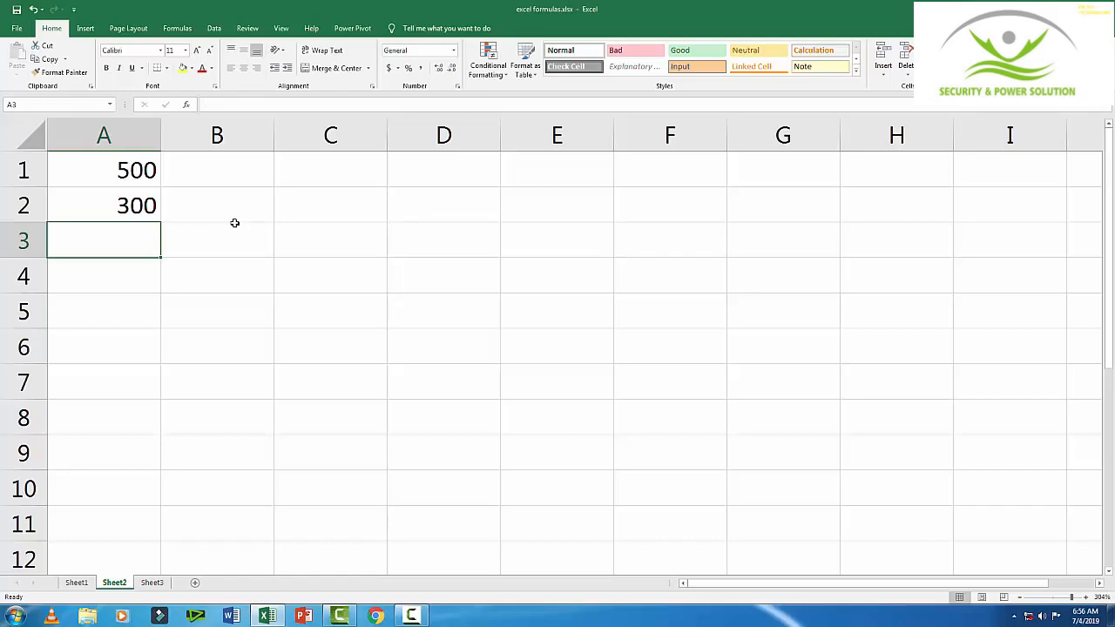
type("500")
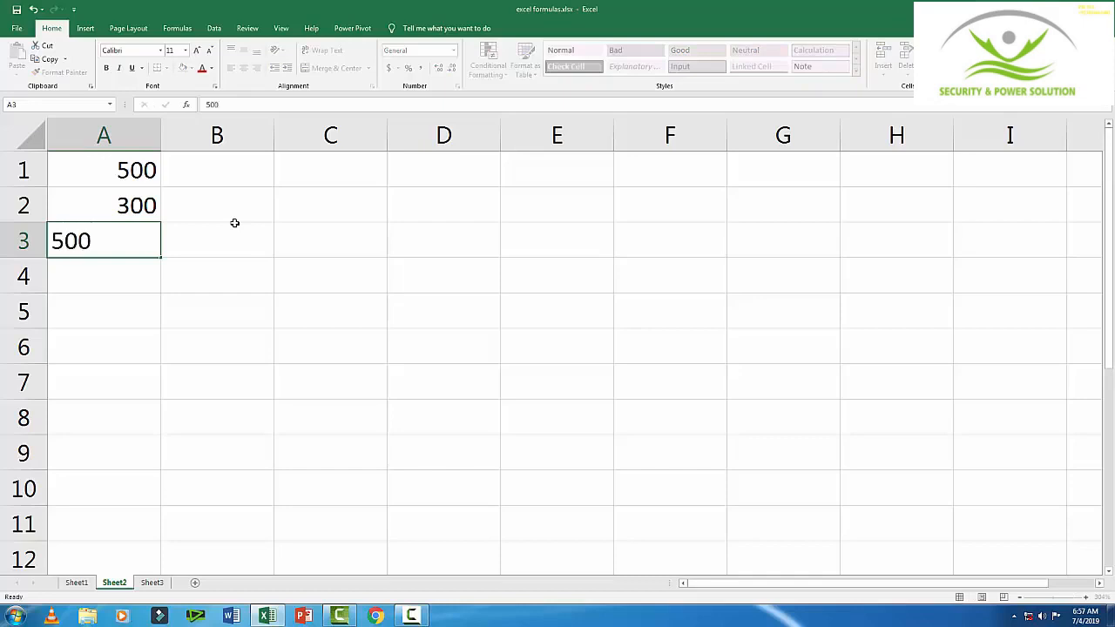
key("Return")
type("200")
key("Return")
type("6000")
key("Return")
type("500")
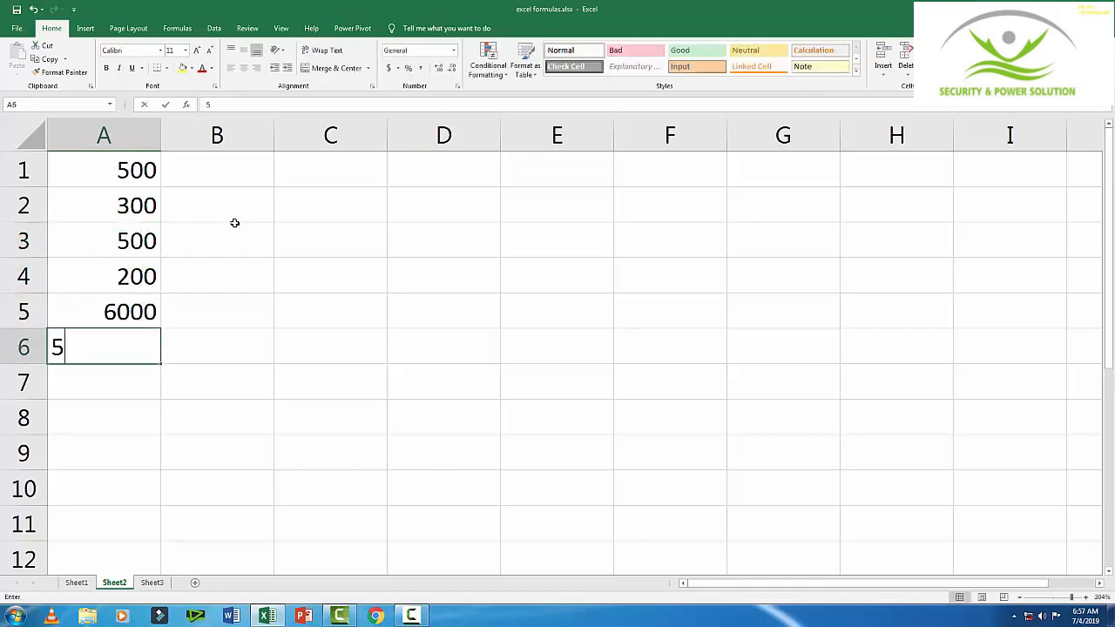
key("Return")
type("4000")
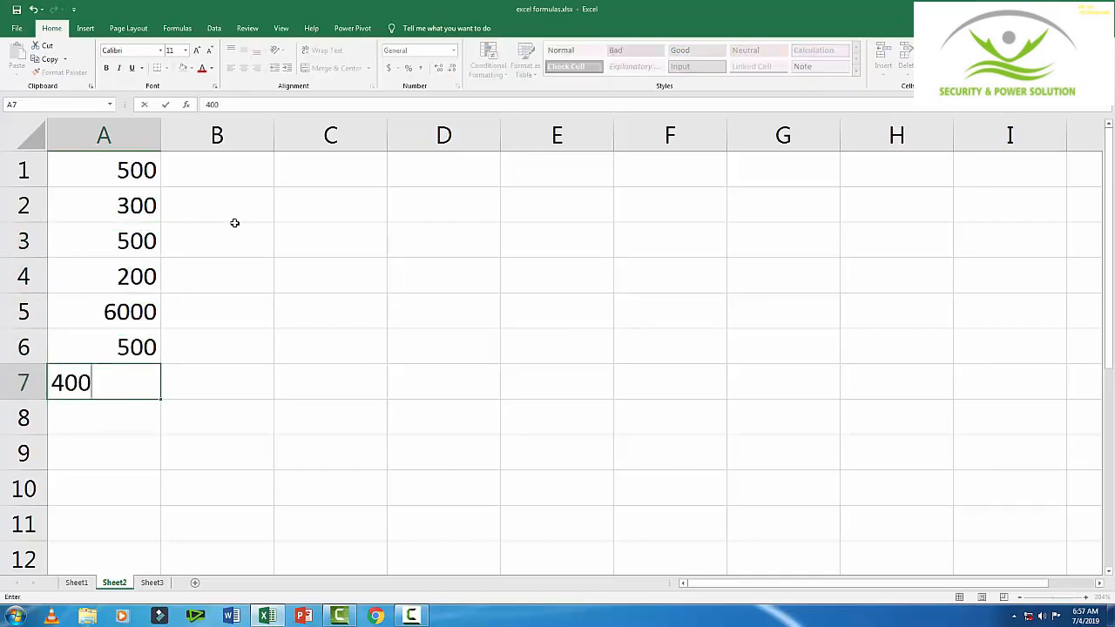
key("Return")
type("2500")
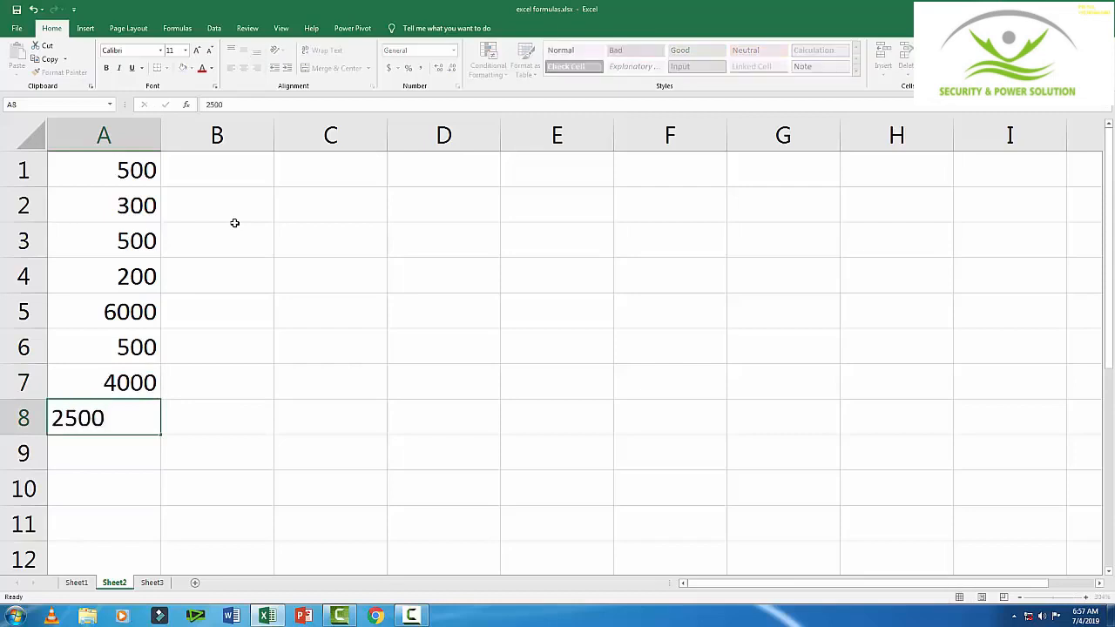
key("Return")
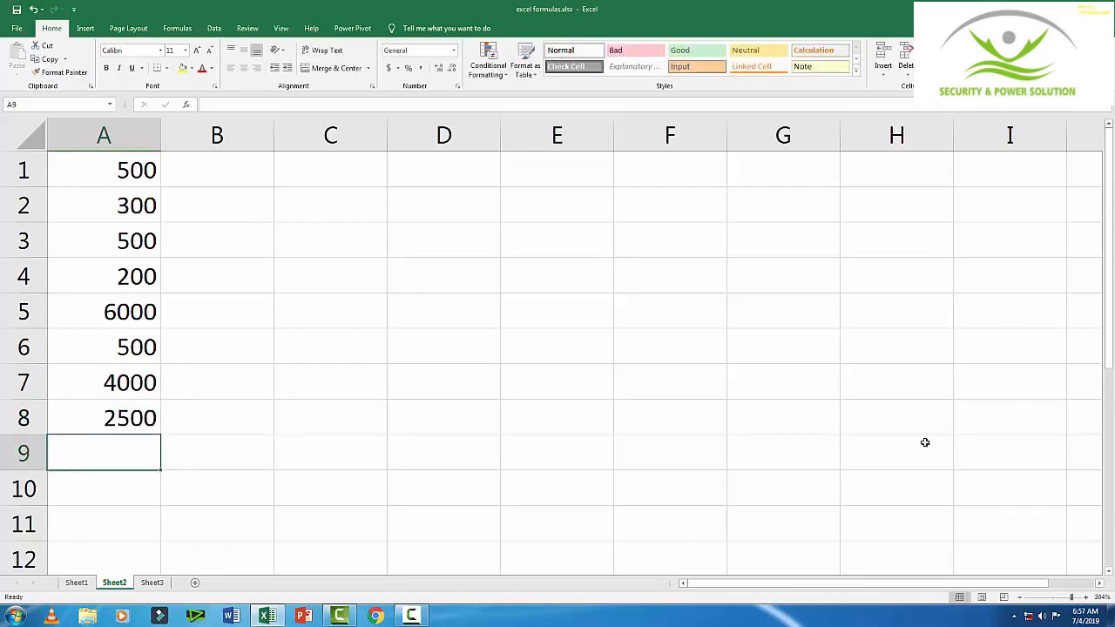
Enter the formula =SUM(A1:A8) in cell A9 to total the column of numbers
type("=")
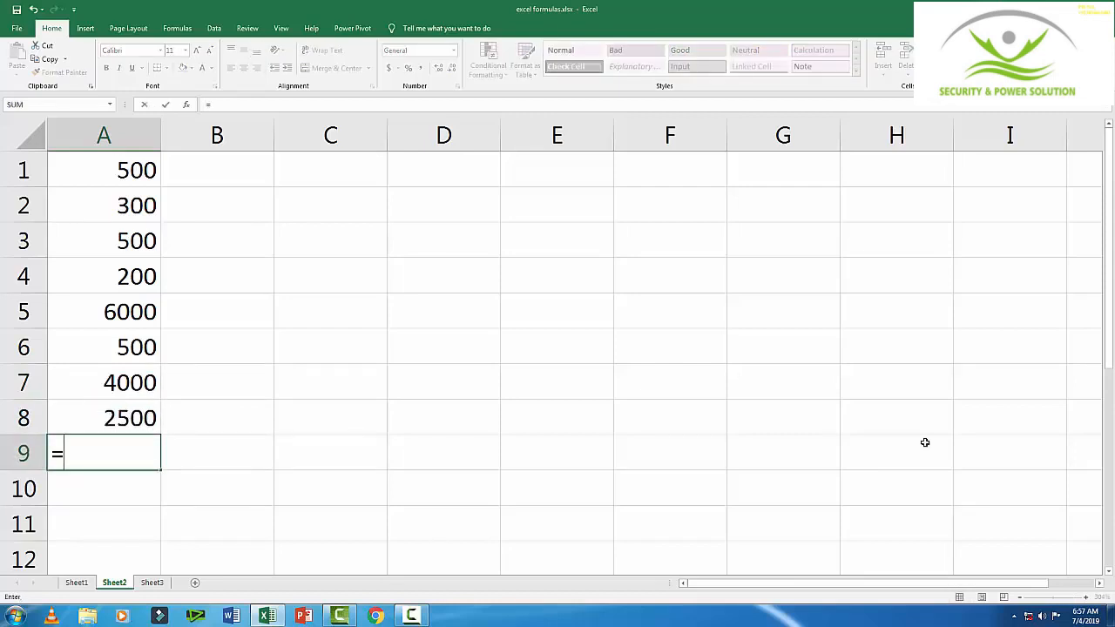
type("sum")
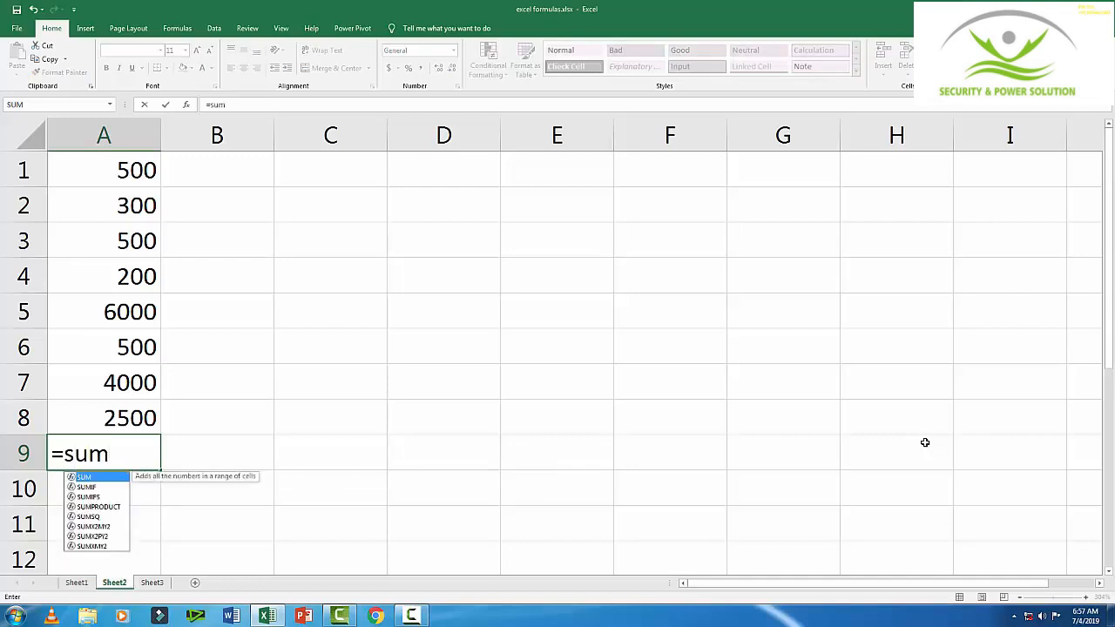
type("(a1:")
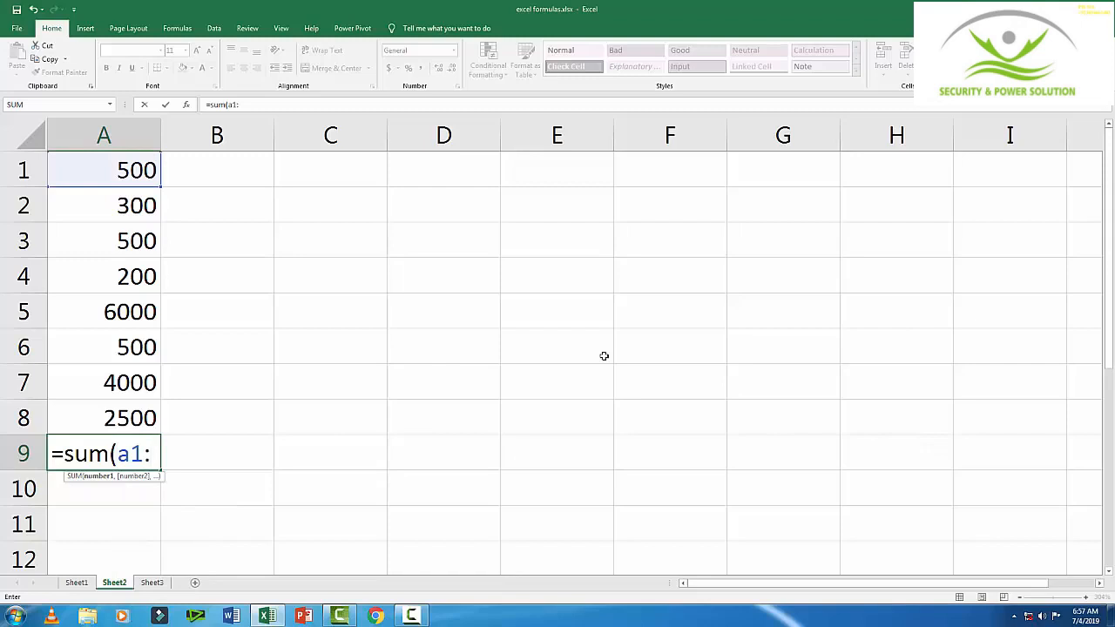
type("a8")
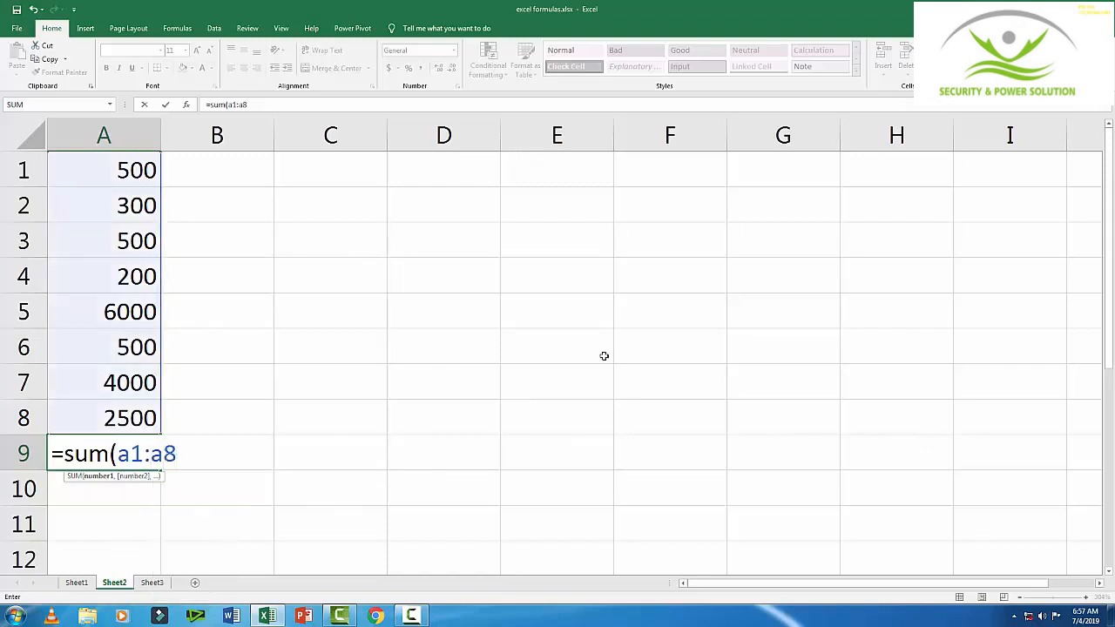
type(")")
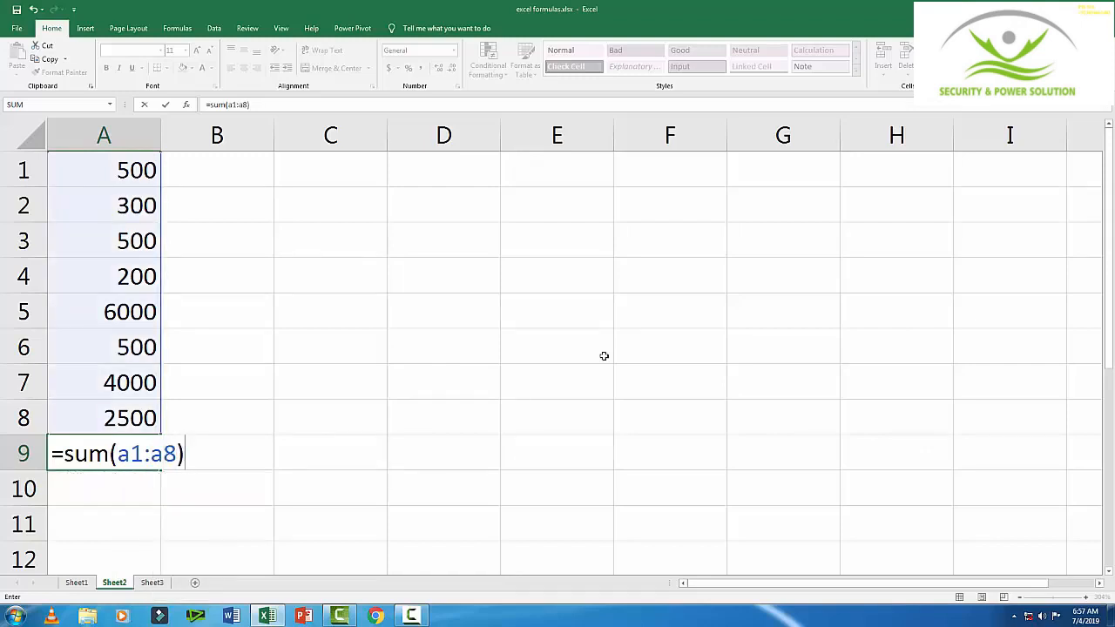
key("Return")
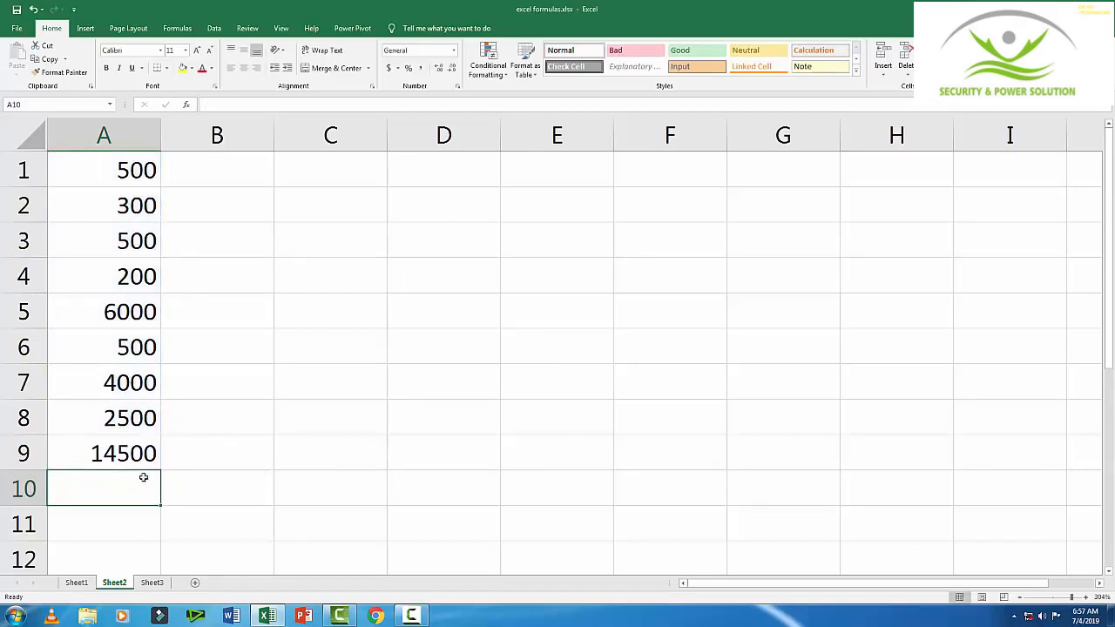
Check the formula list on Sheet1, and clear the numbers and the sum formula from A1:A9 on Sheet2
left_click(77, 583)
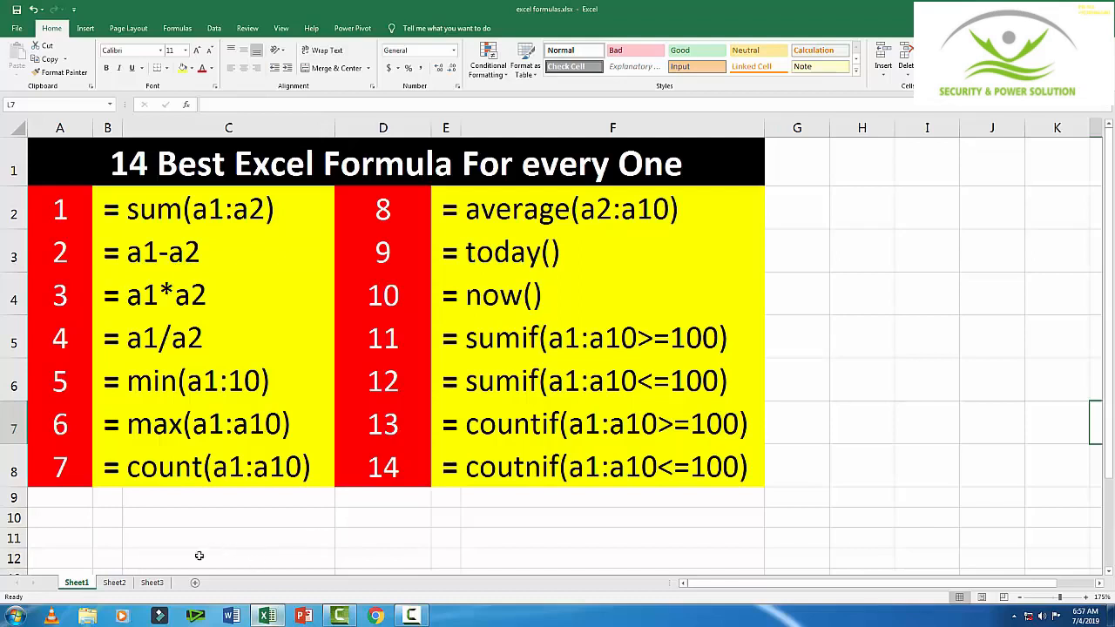
left_click(118, 584)
left_click_drag(111, 164, 106, 418)
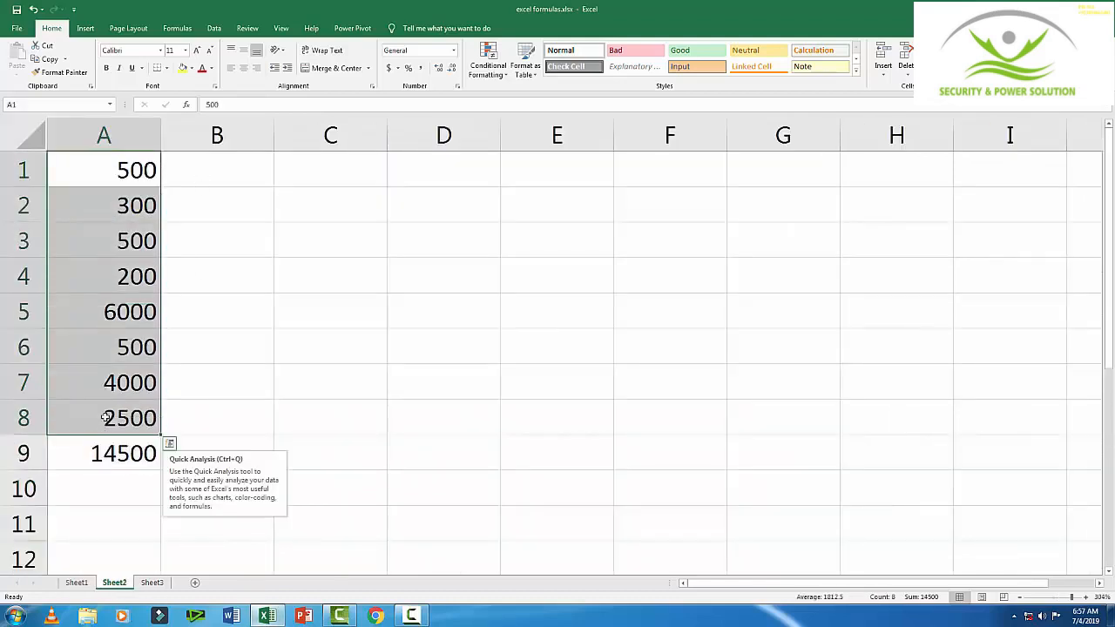
key("Delete")
left_click(157, 453)
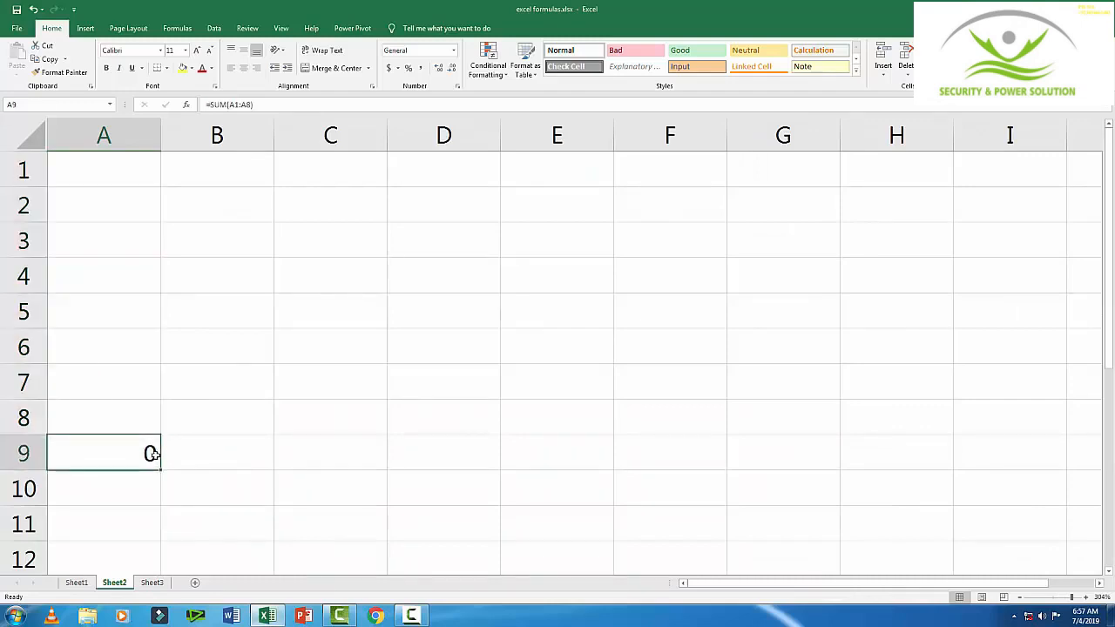
key("Delete")
Enter 500 in cell A1 and 200 in cell A2 as new sample values
left_click(111, 169)
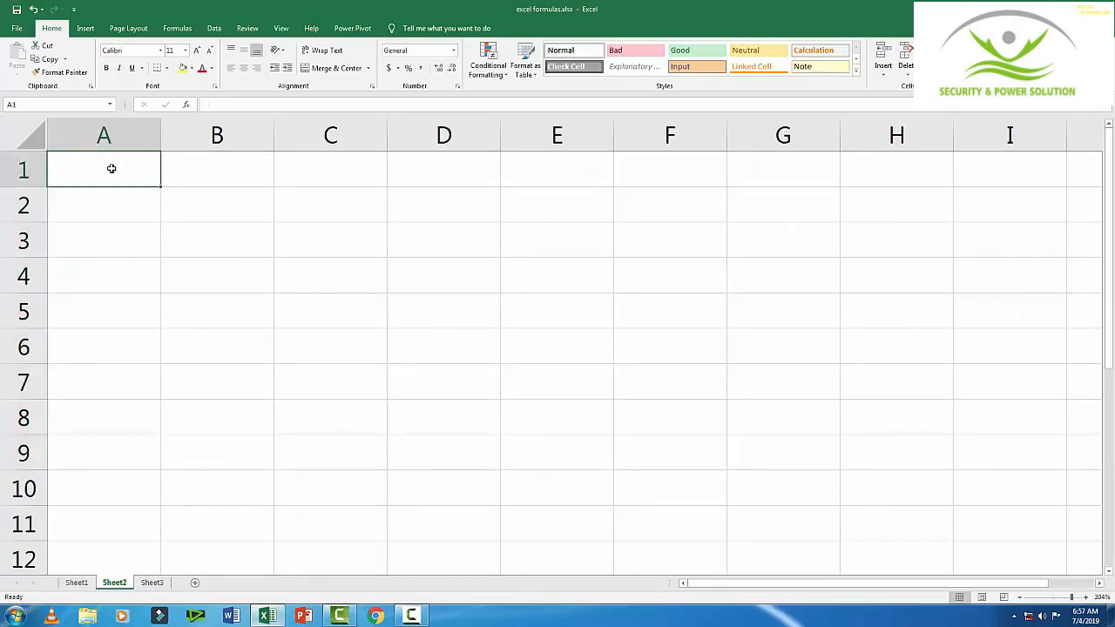
type("500")
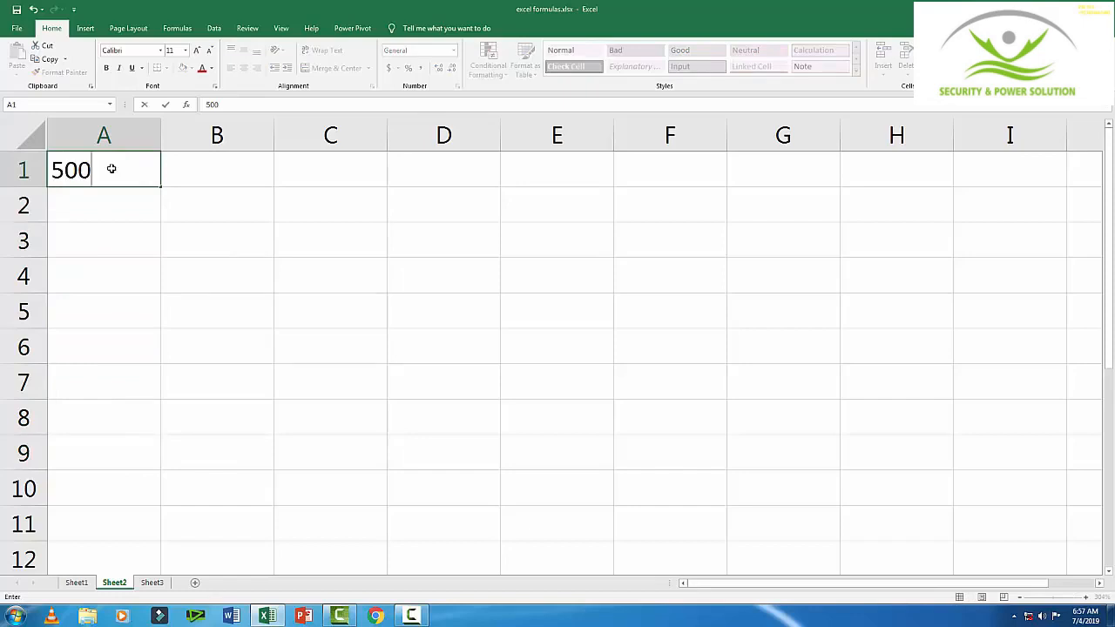
key("Return")
type("200")
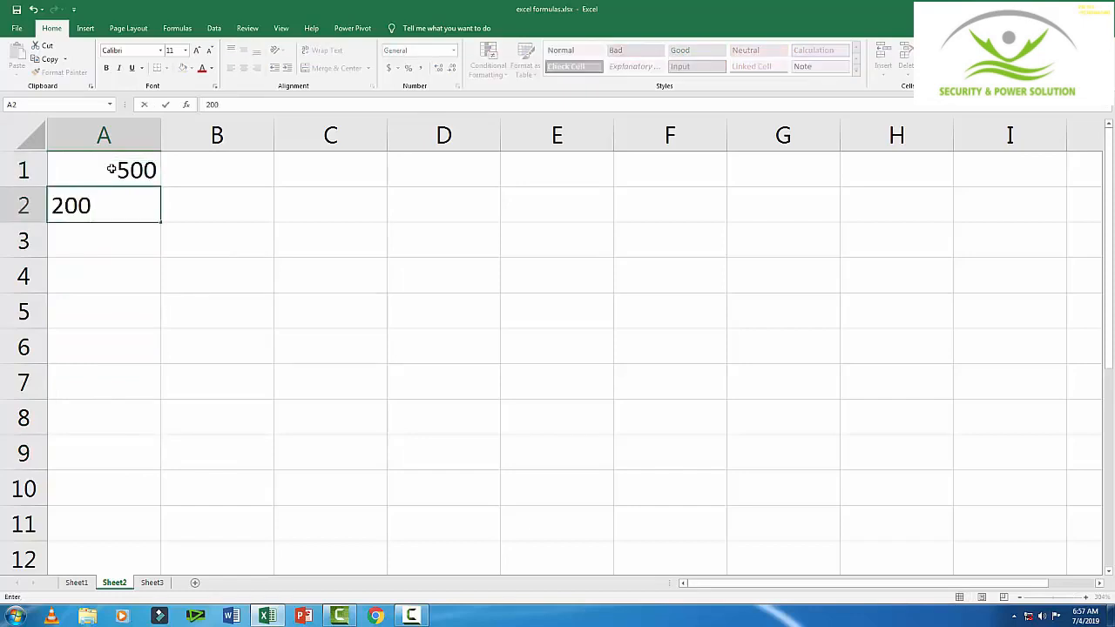
key("Return")
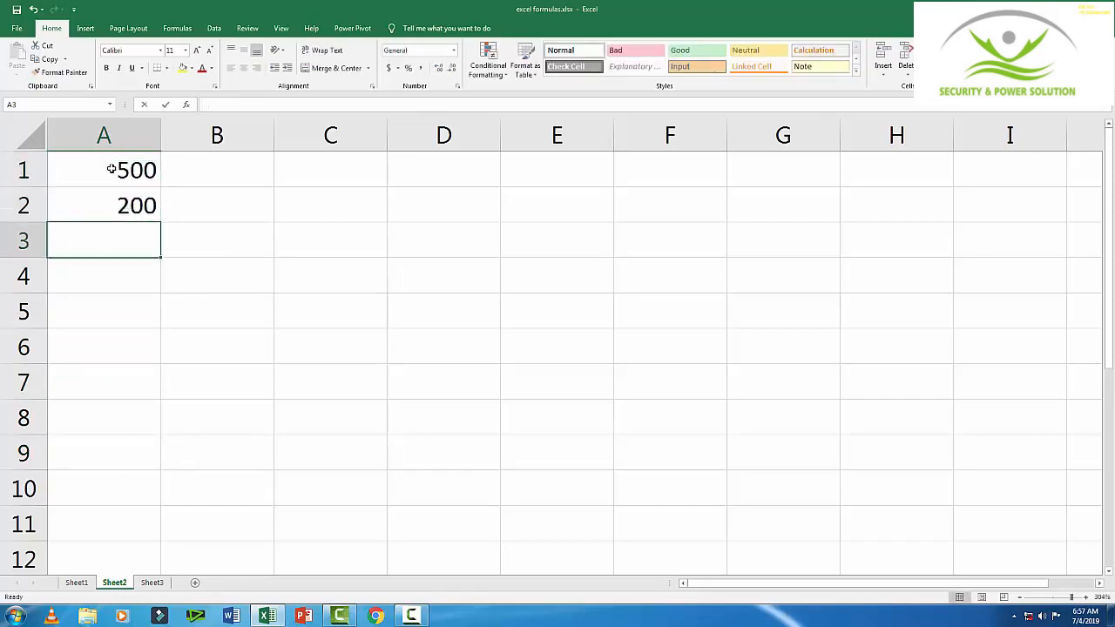
Enter the formula =A1-A2 in cell A3 to subtract the second number from the first
type("=")
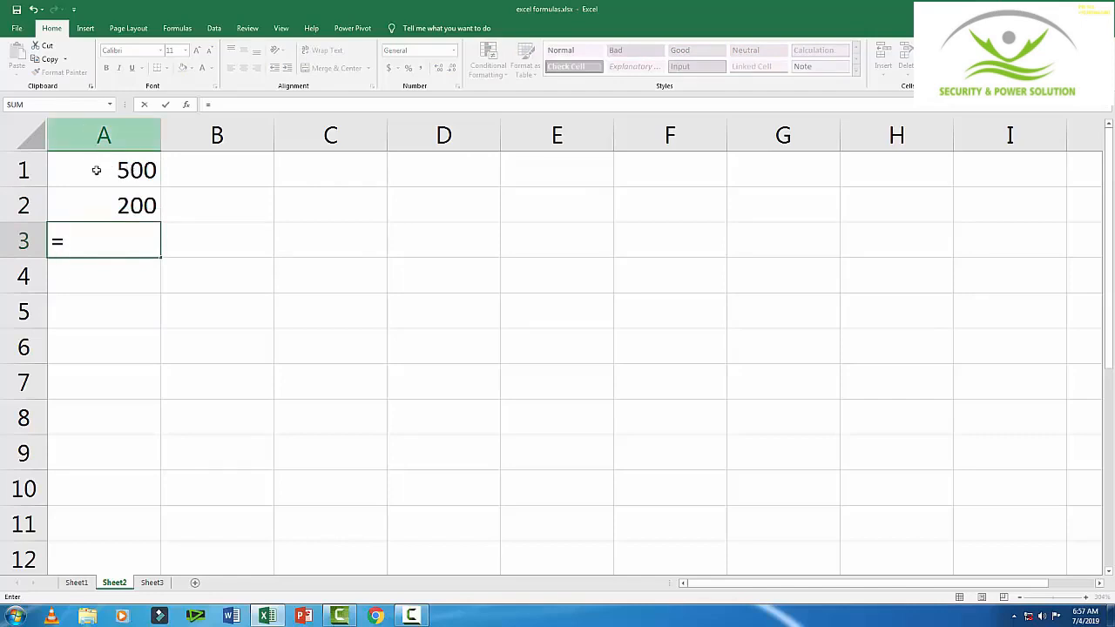
type("a1")
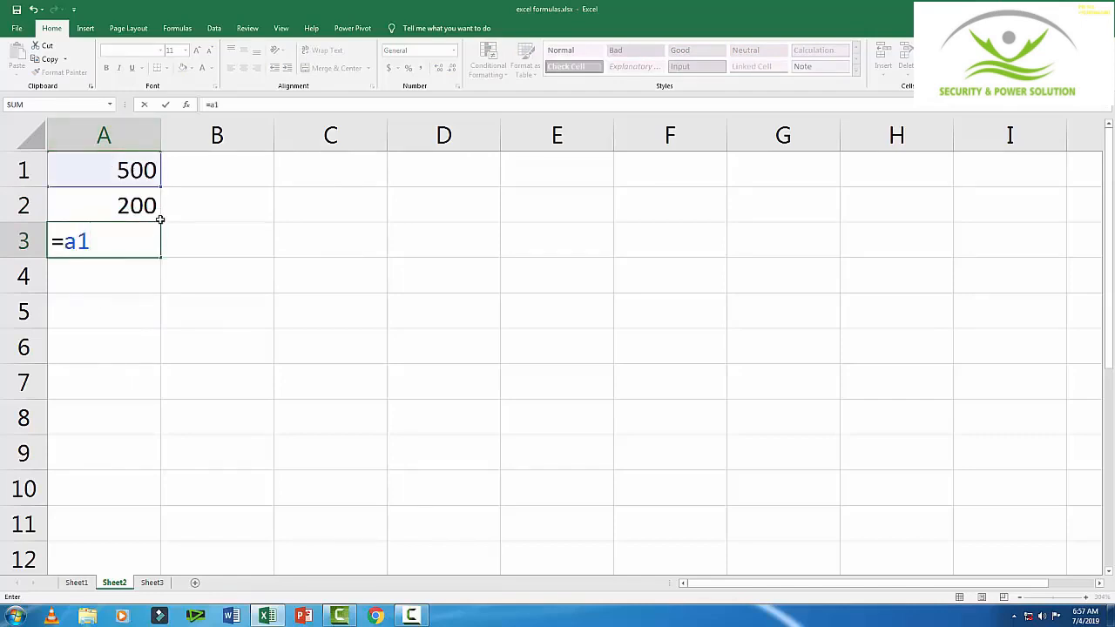
type("-a2")
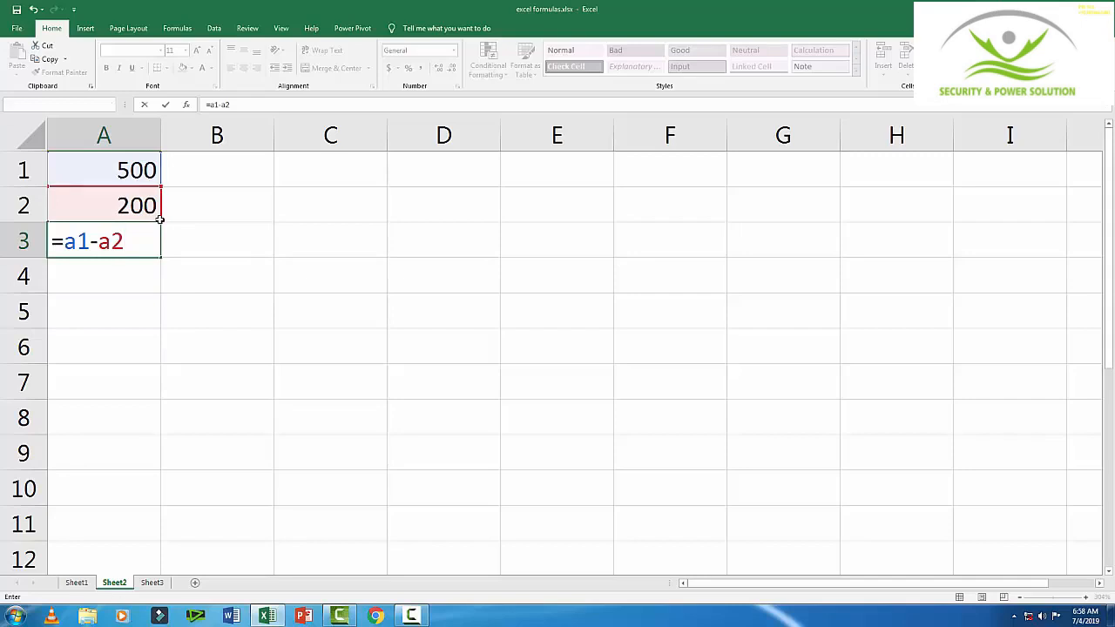
key("Return")
left_click(149, 244)
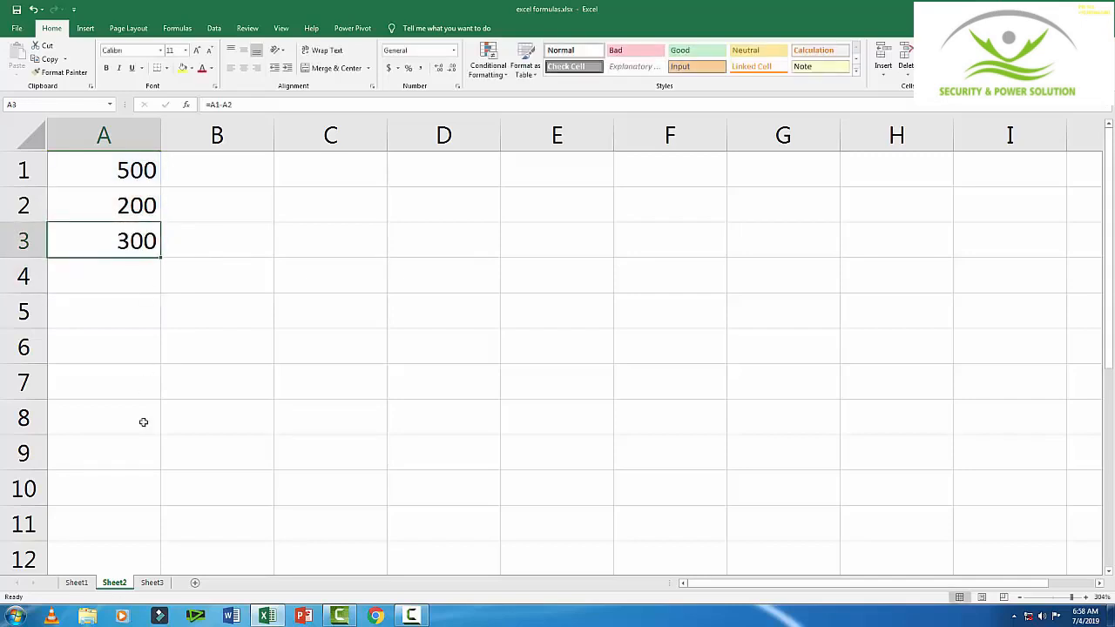
Check the formula list on Sheet1, and clear the numbers and the subtraction formula from A1:A3 on Sheet2
left_click(78, 583)
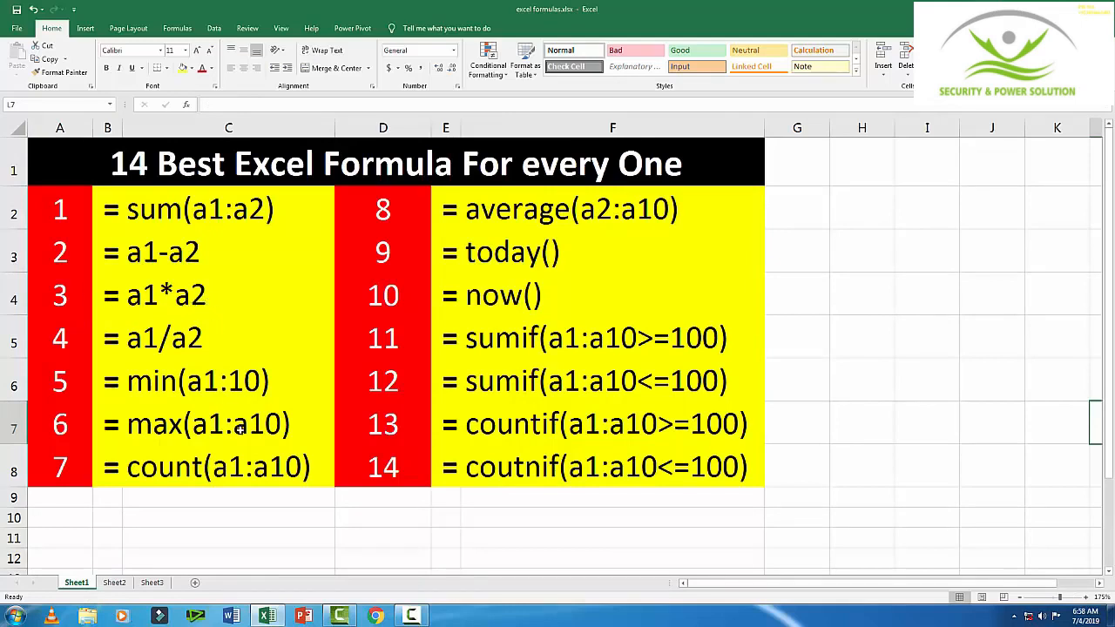
left_click(114, 583)
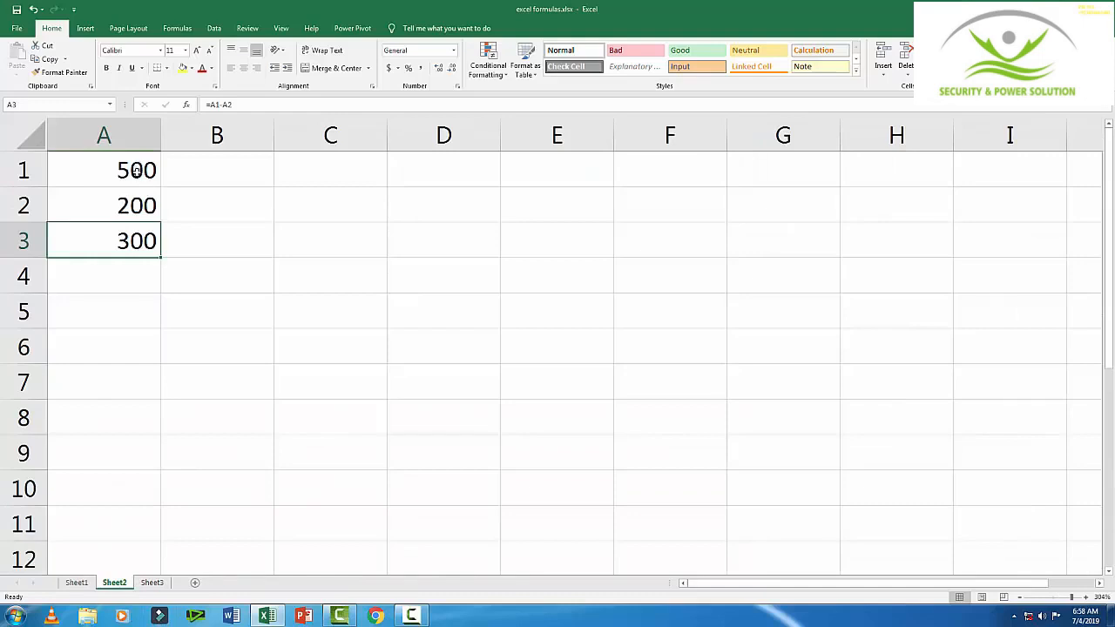
left_click_drag(137, 170, 118, 253)
key("Delete")
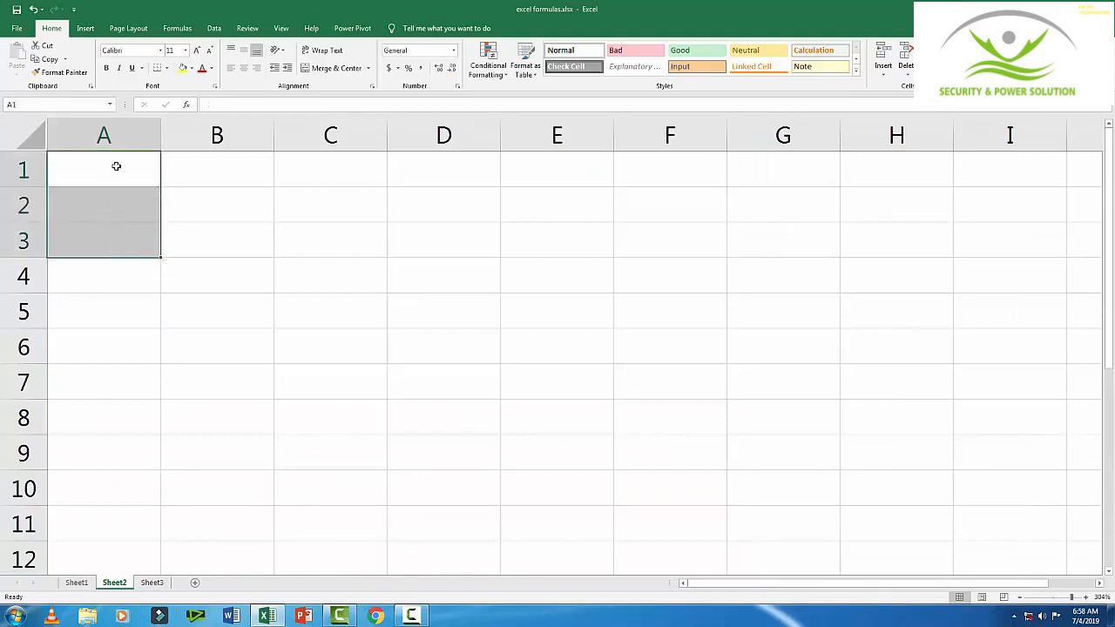
Enter 500 in cell A1 and 25 in cell A2 as sample values for multiplication
left_click(116, 166)
type("500")
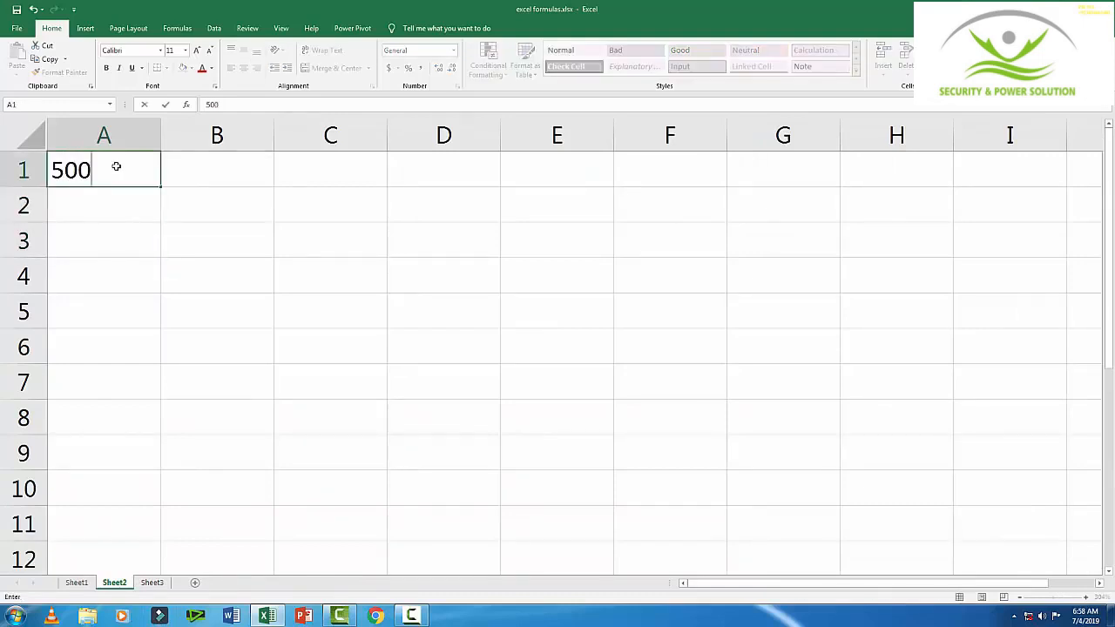
key("Return")
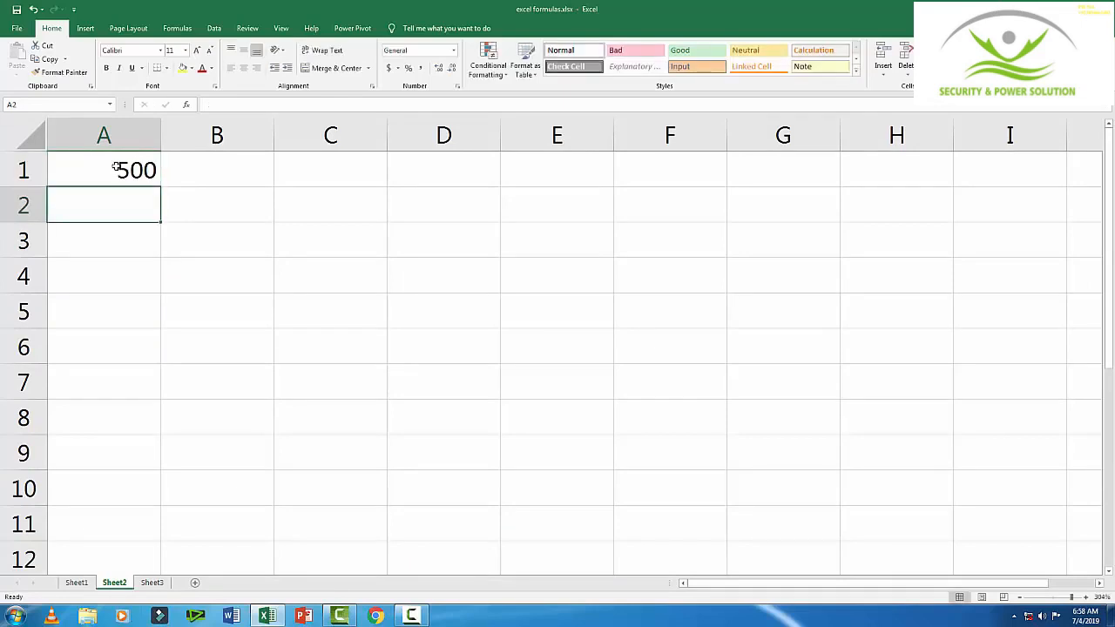
type("25")
key("Return")
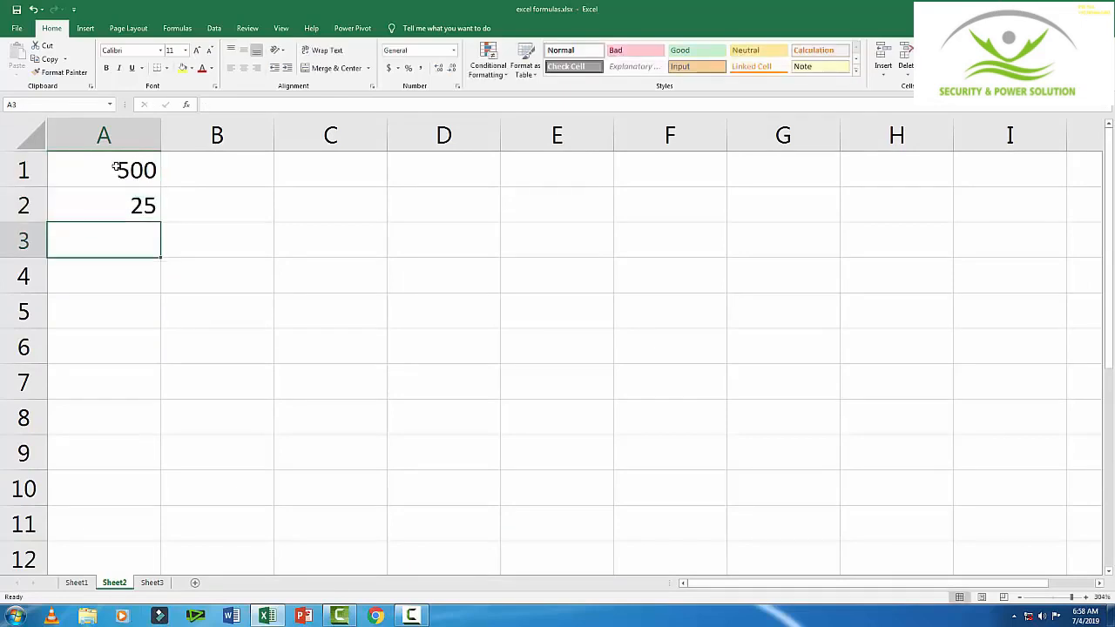
Enter the formula =A1*A2 in cell A3 to multiply the two numbers
type("=")
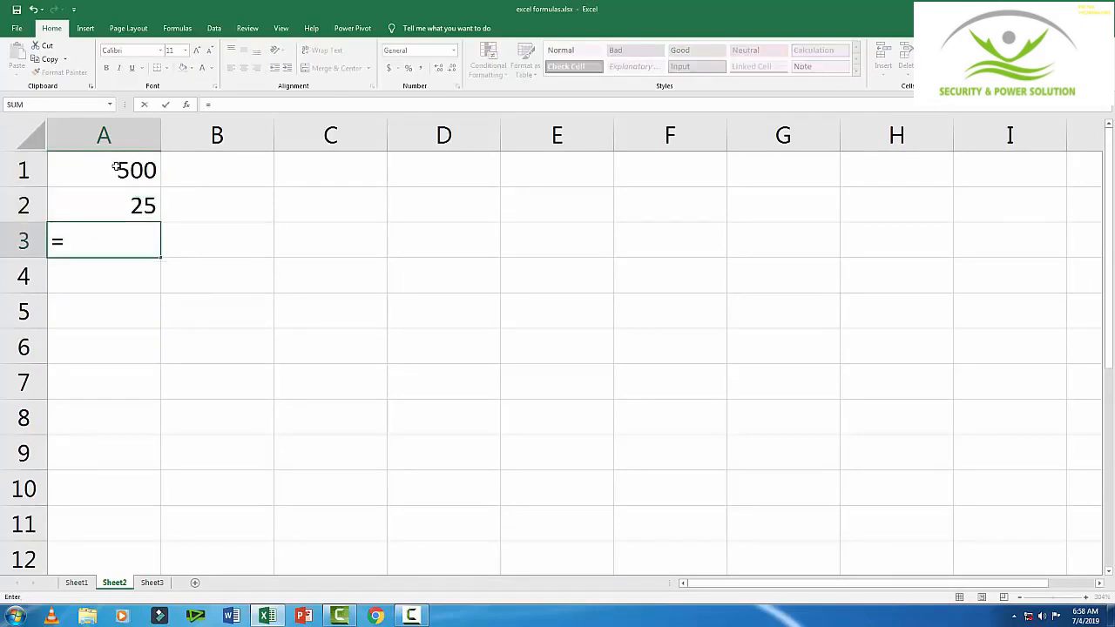
type("a1")
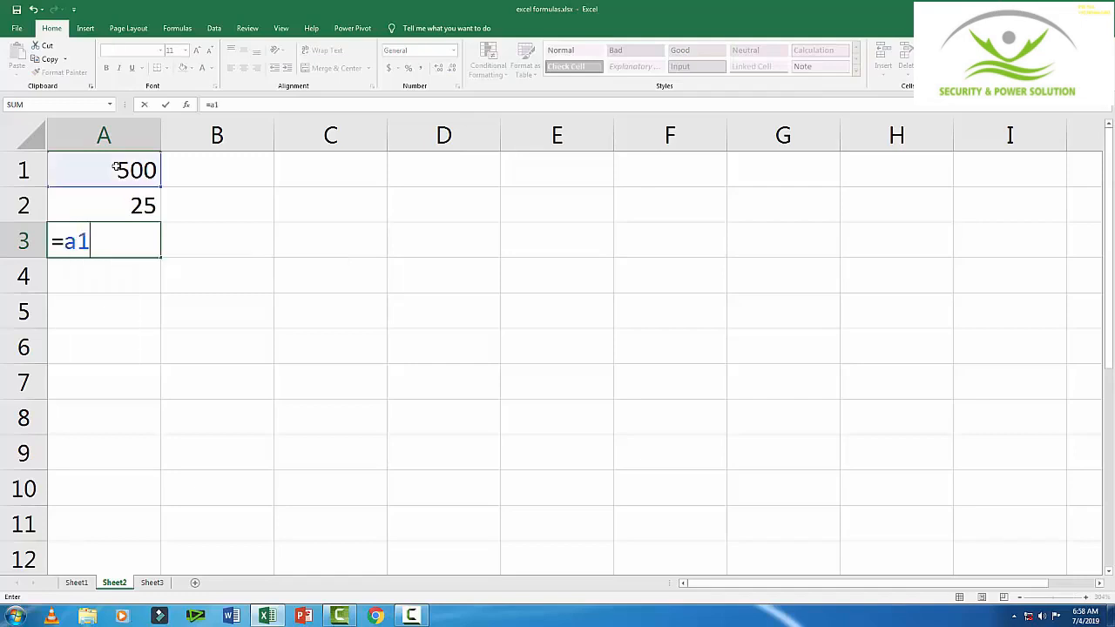
type("*a2")
key("Return")
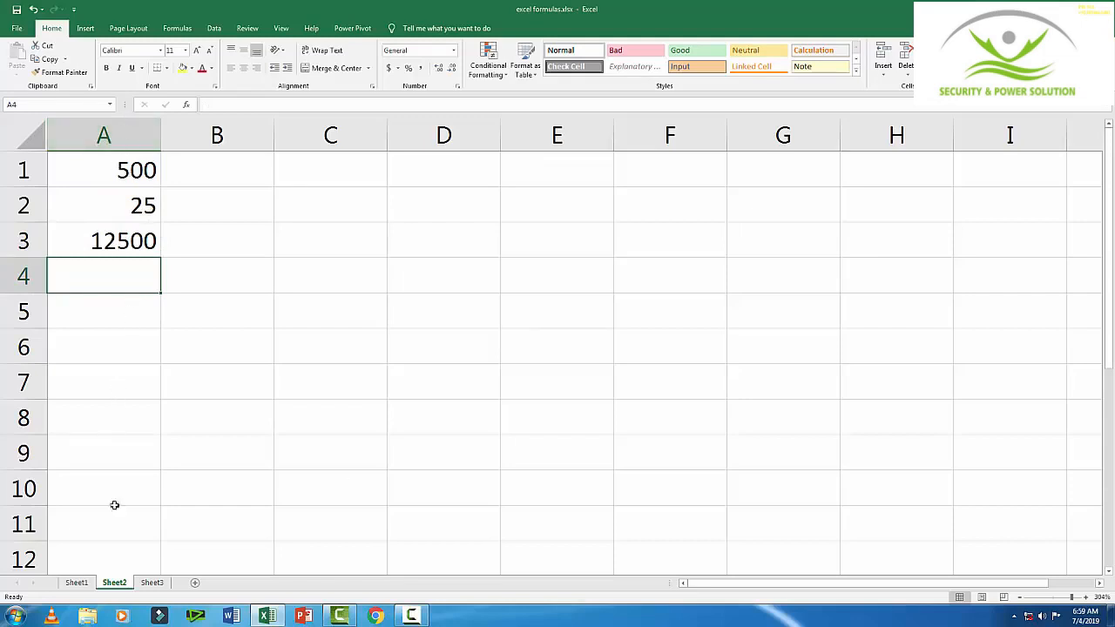
Check the formula list on Sheet1, and clear the numbers and the multiplication formula from A1:A3 on Sheet2
left_click(77, 583)
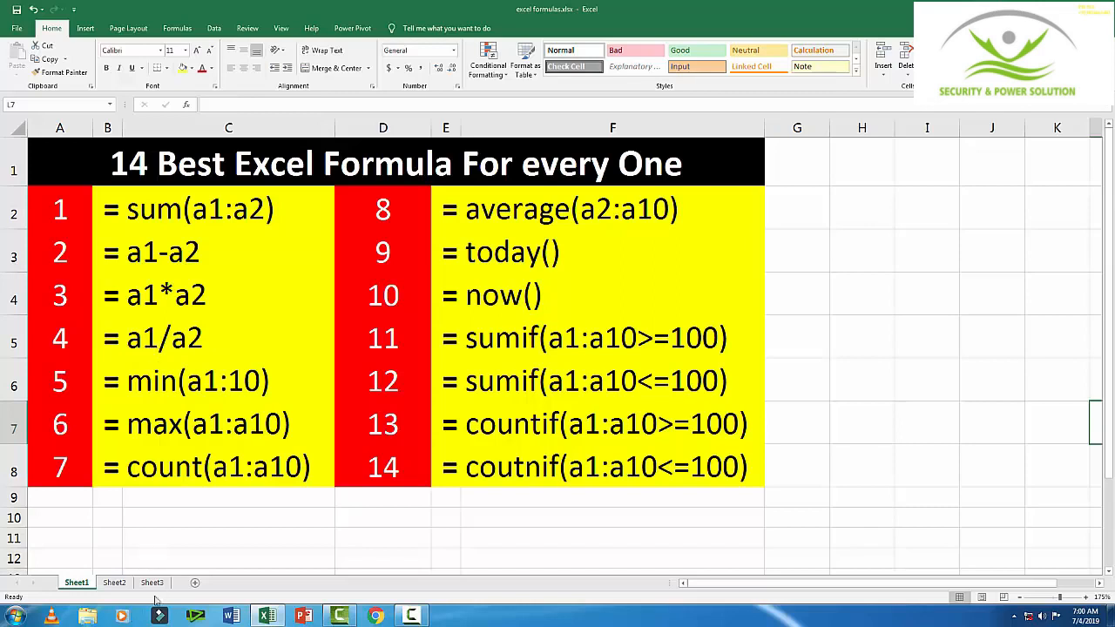
left_click(114, 584)
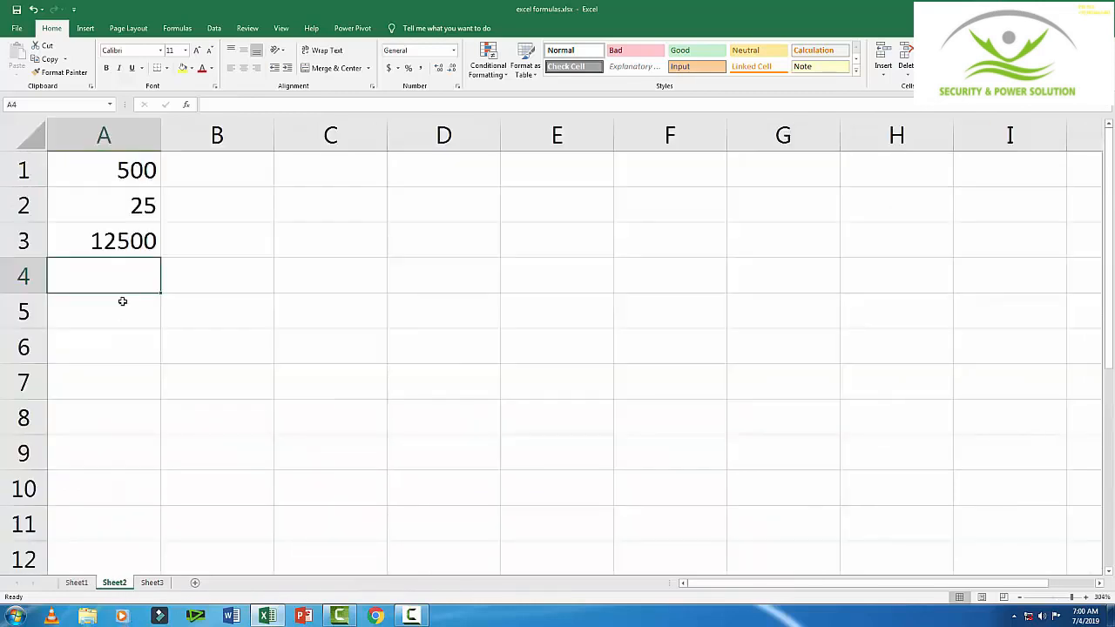
left_click(119, 167)
left_click_drag(119, 169, 107, 233)
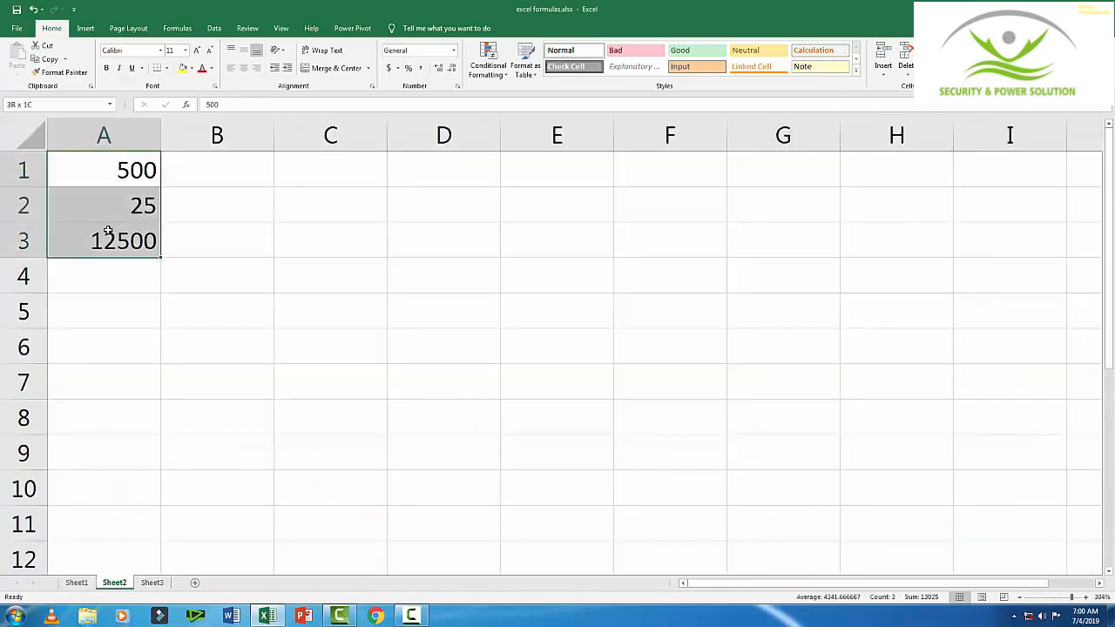
key("Delete")
Enter 500 in cell A1 and 5 in cell A2 as sample values for division
left_click(109, 166)
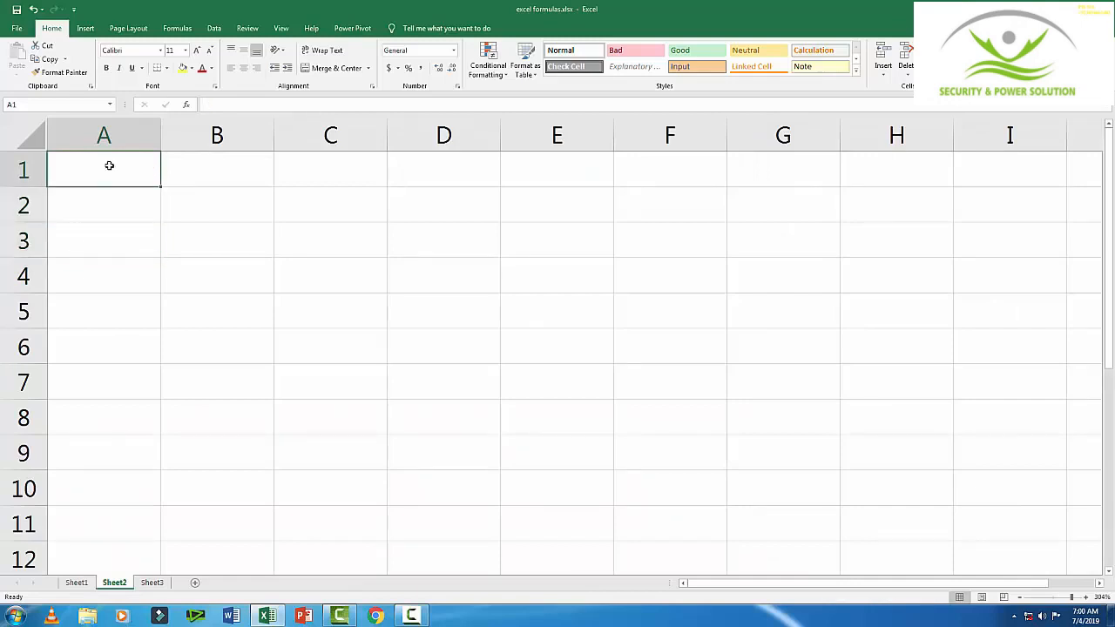
type("00")
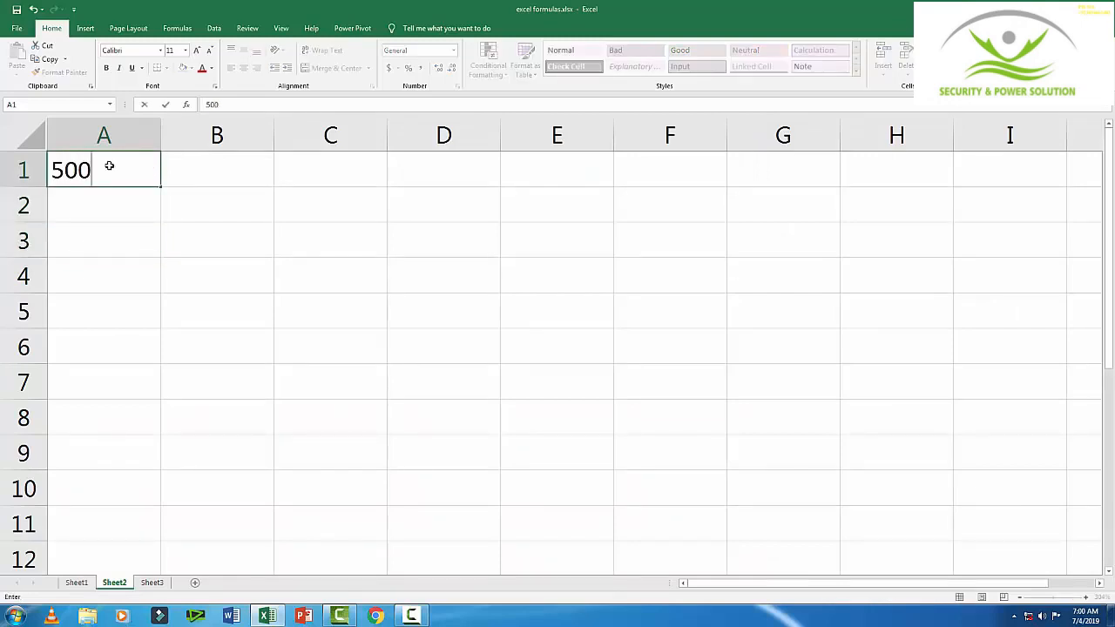
key("Return")
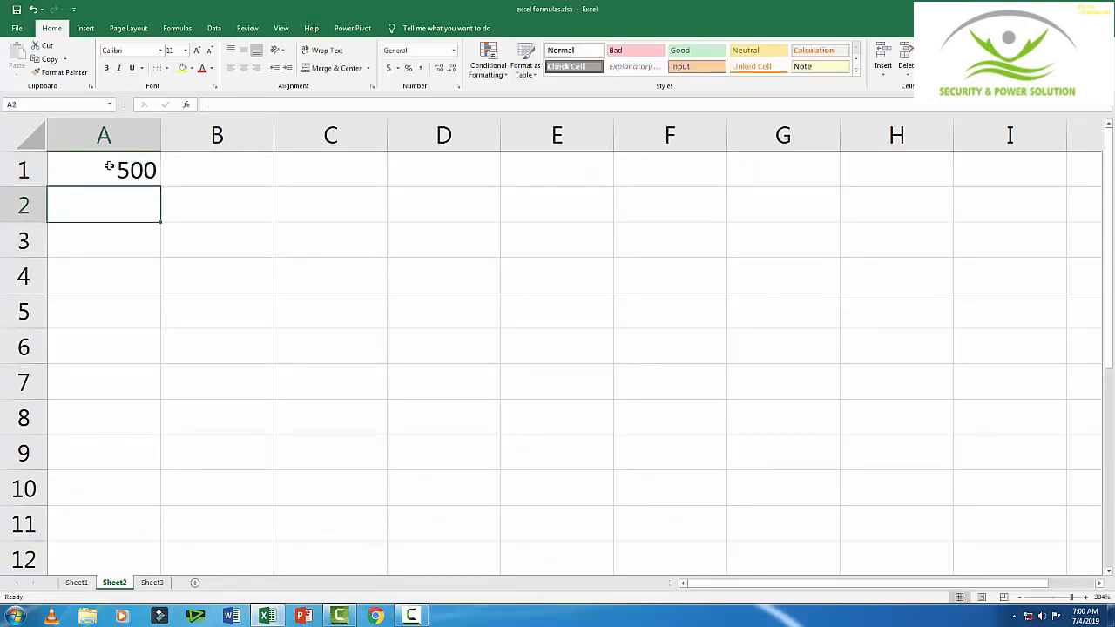
type("5")
key("Return")
Enter the formula =A1/A2 in cell A3 to divide the first number by the second
type("=")
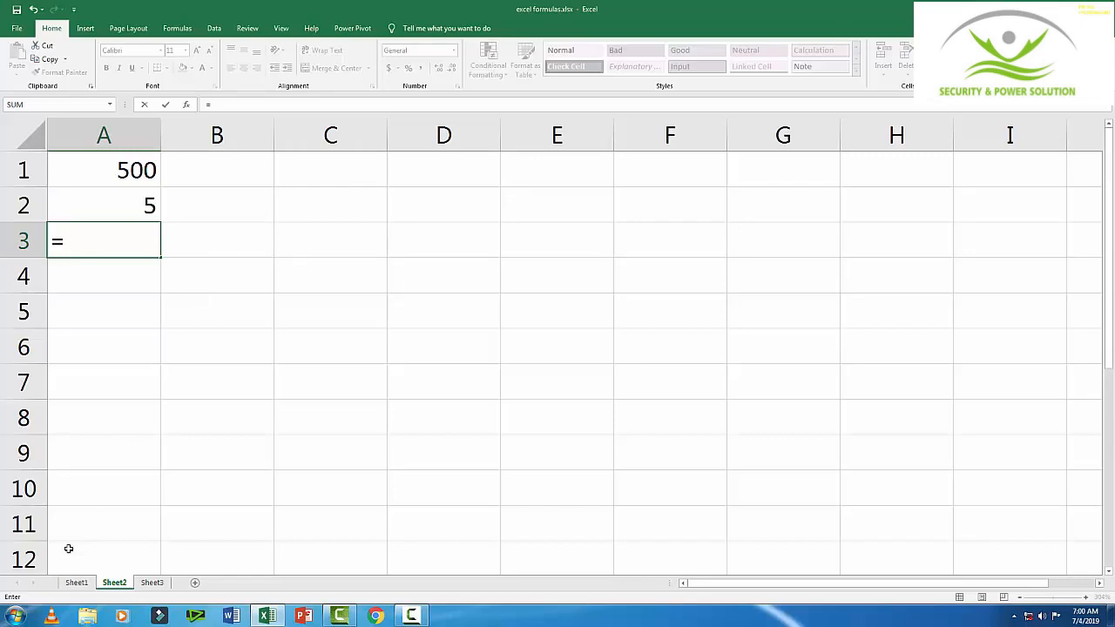
type("a1")
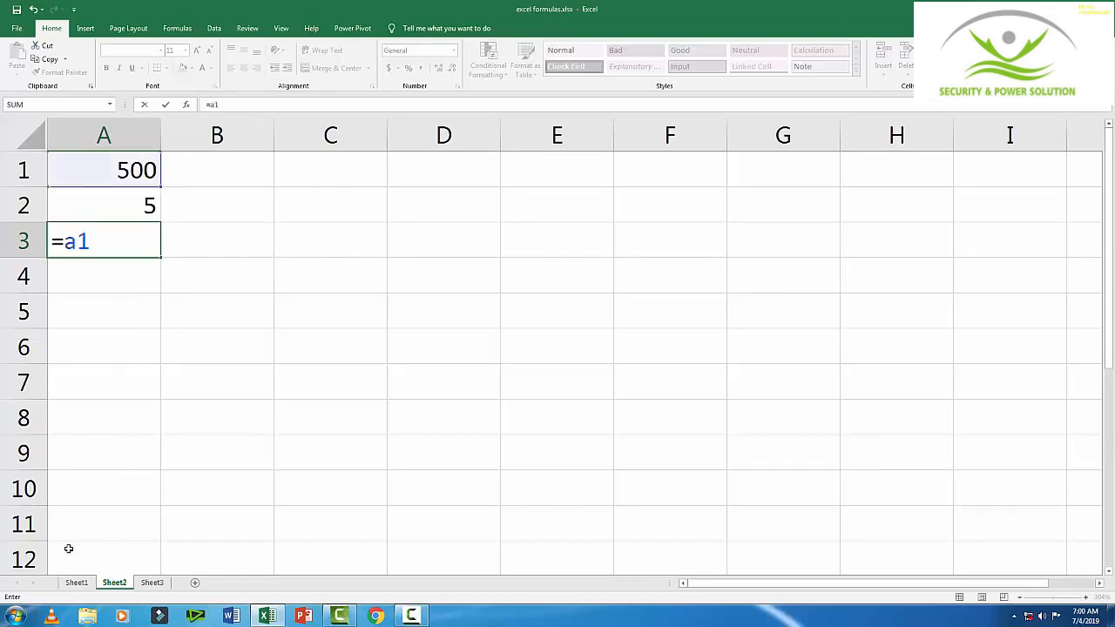
type("/a2")
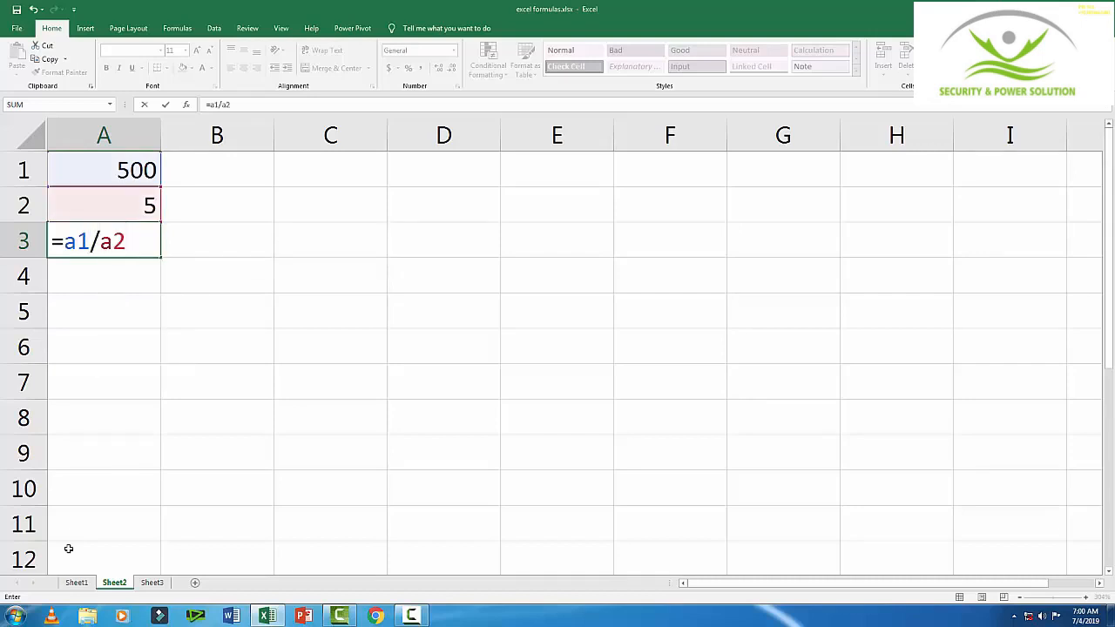
key("Return")
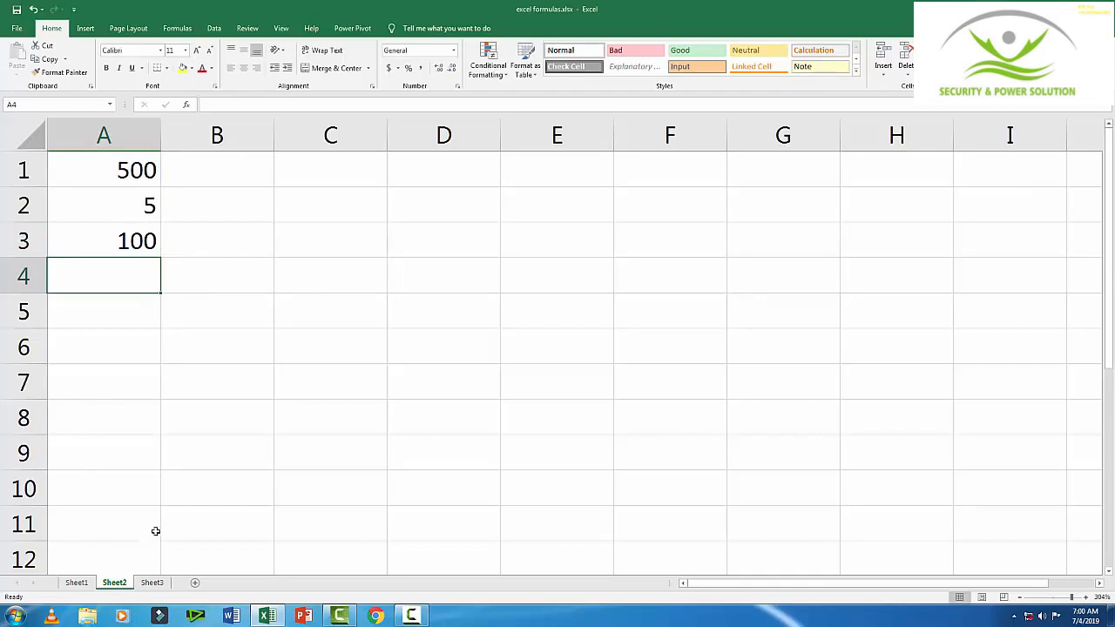
Check the formula list on Sheet1, and clear the numbers and the division formula from A1:A3 on Sheet2
left_click(85, 584)
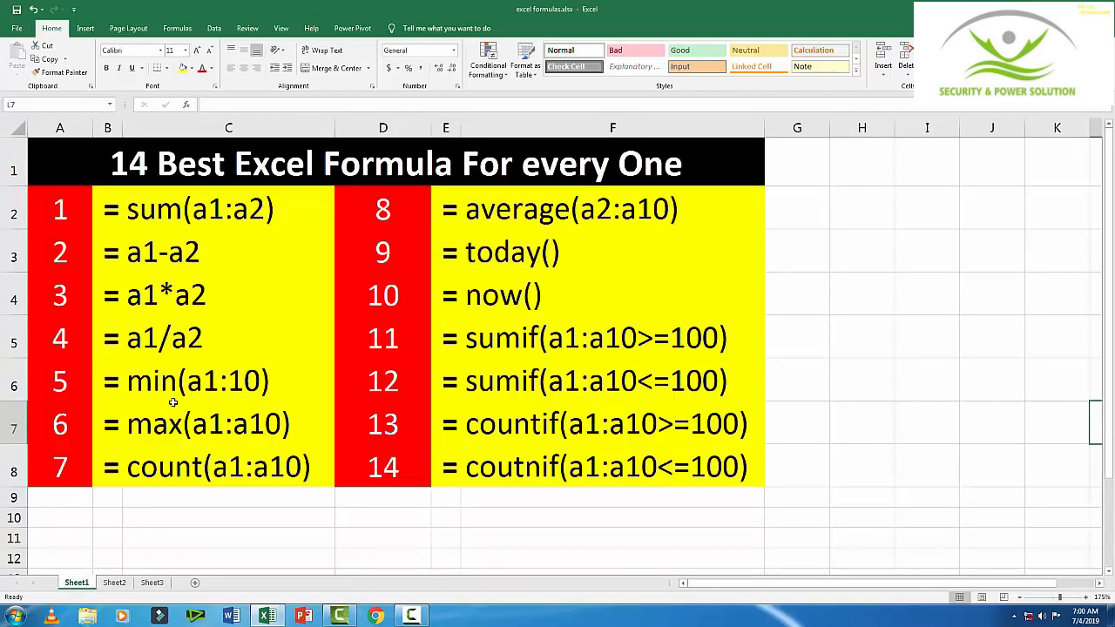
left_click(115, 583)
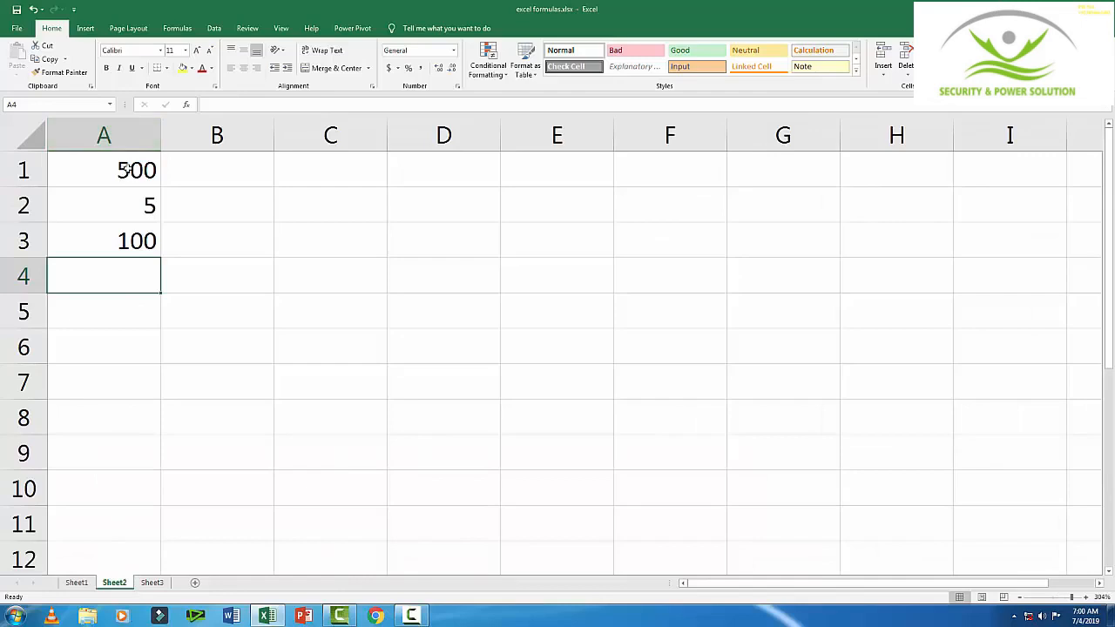
left_click_drag(127, 171, 120, 238)
key("Delete")
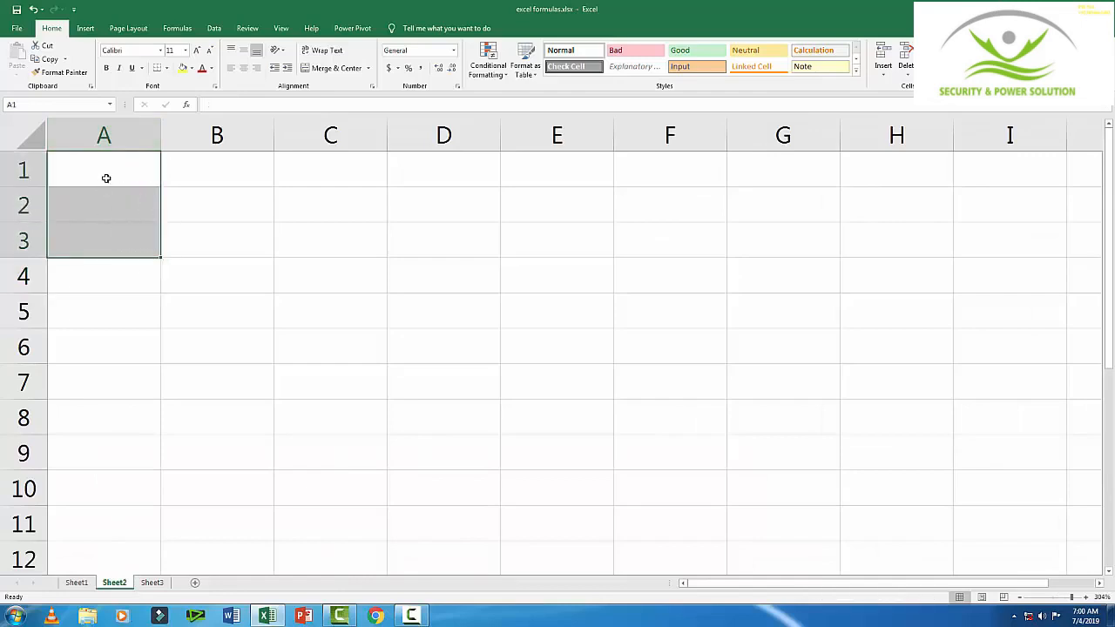
Fill cells A1 through A10 with 500, 200, 10, 50, 20, 20, 500, 500, 300 and 200
left_click(105, 177)
type("500")
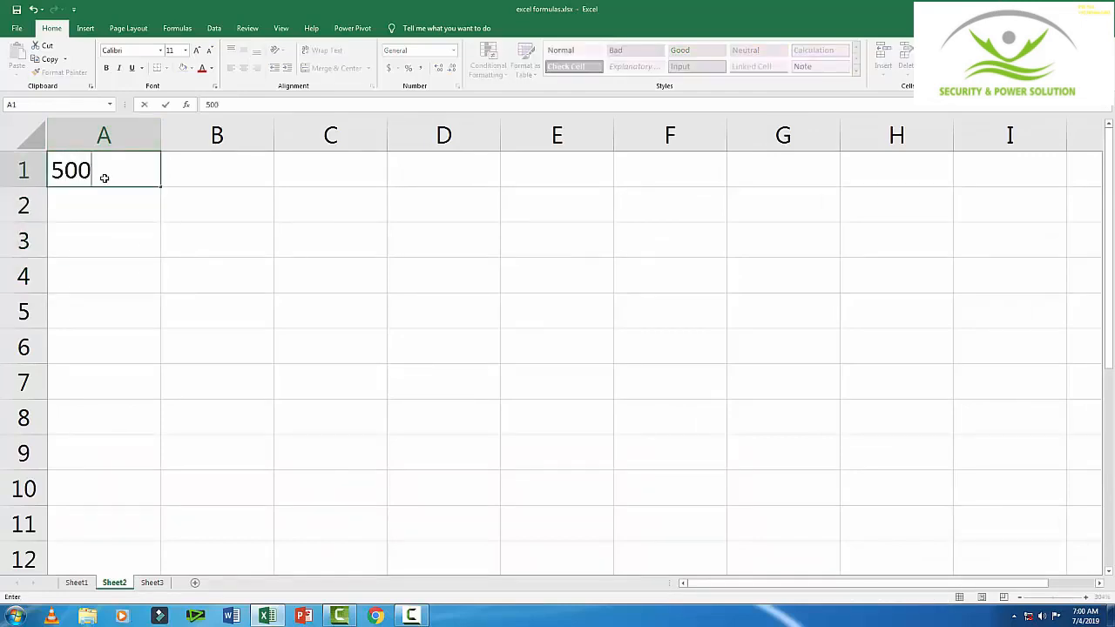
key("Return")
type("200")
key("Return")
type("10")
key("Return")
type("50")
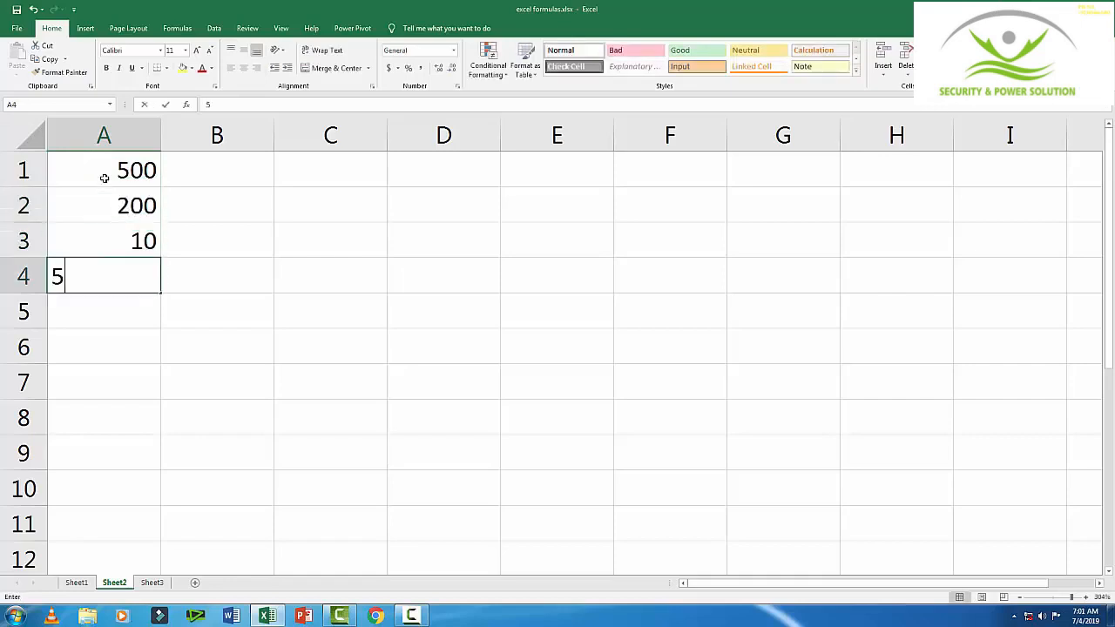
key("Return")
type("20")
key("Return")
type("20")
key("Return")
type("500")
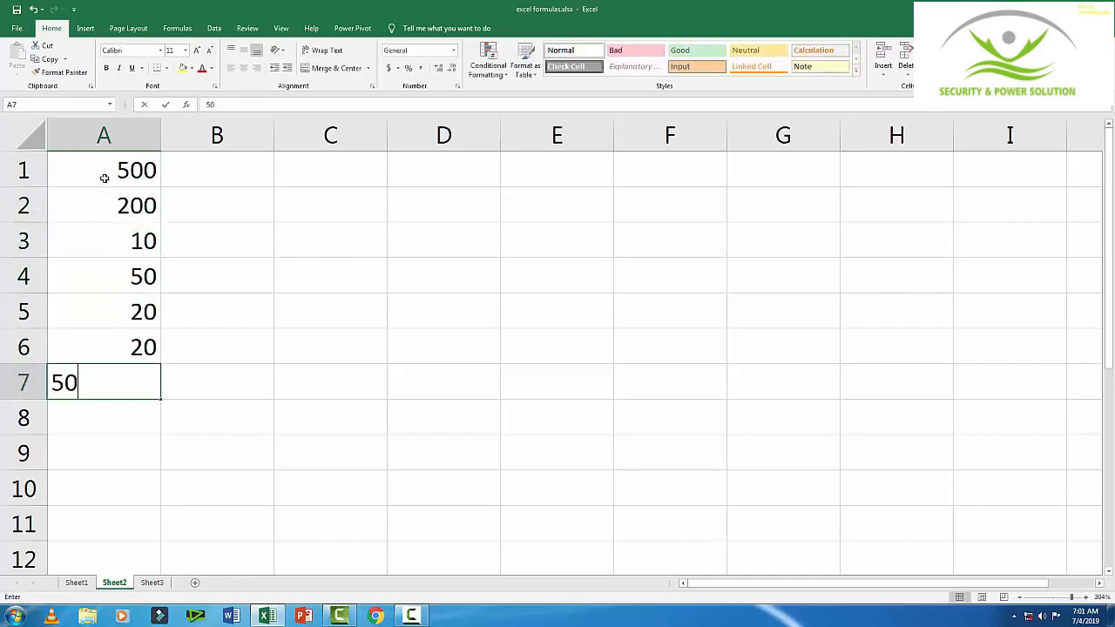
key("Return")
type("500")
key("Return")
type("300")
key("Return")
type("200")
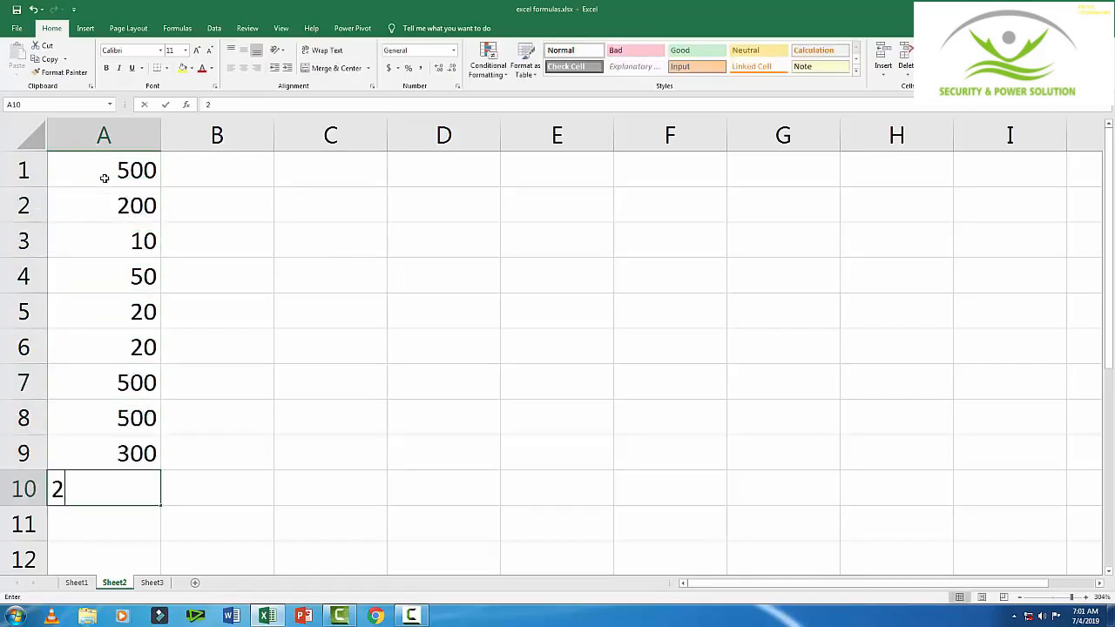
key("Return")
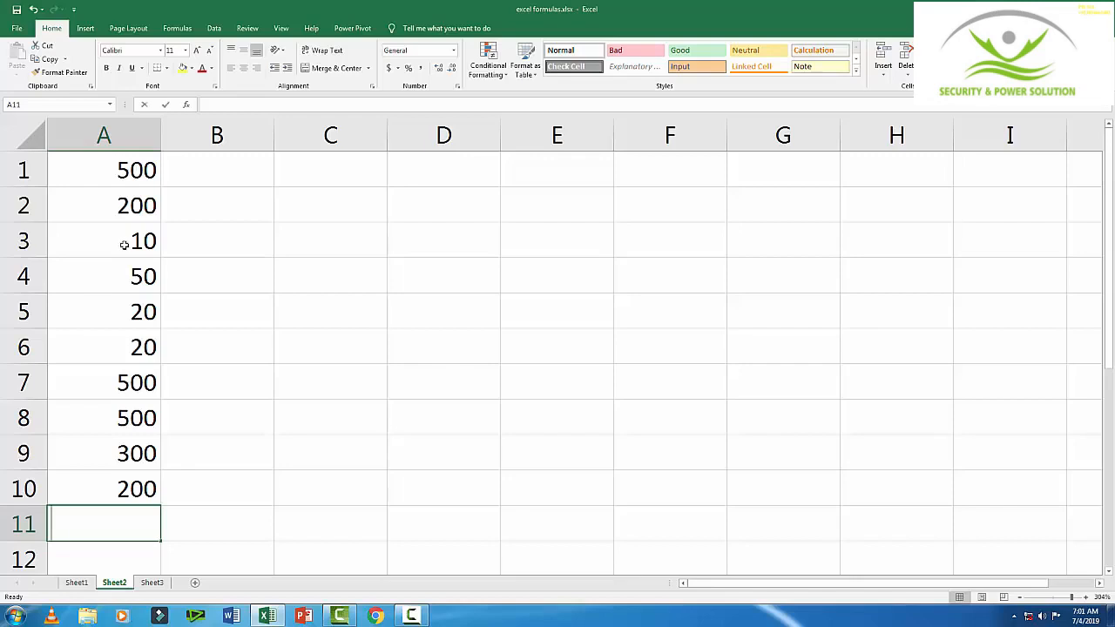
Enter the formula =MIN(A1:A10) in cell A11 to return the smallest number in the list
type("=")
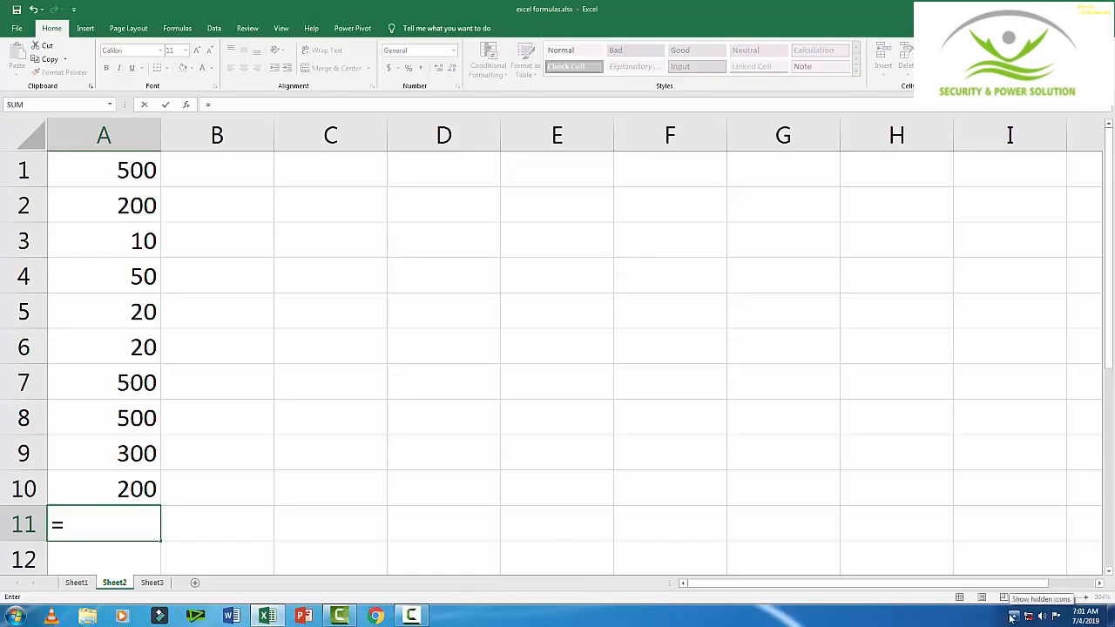
type("min")
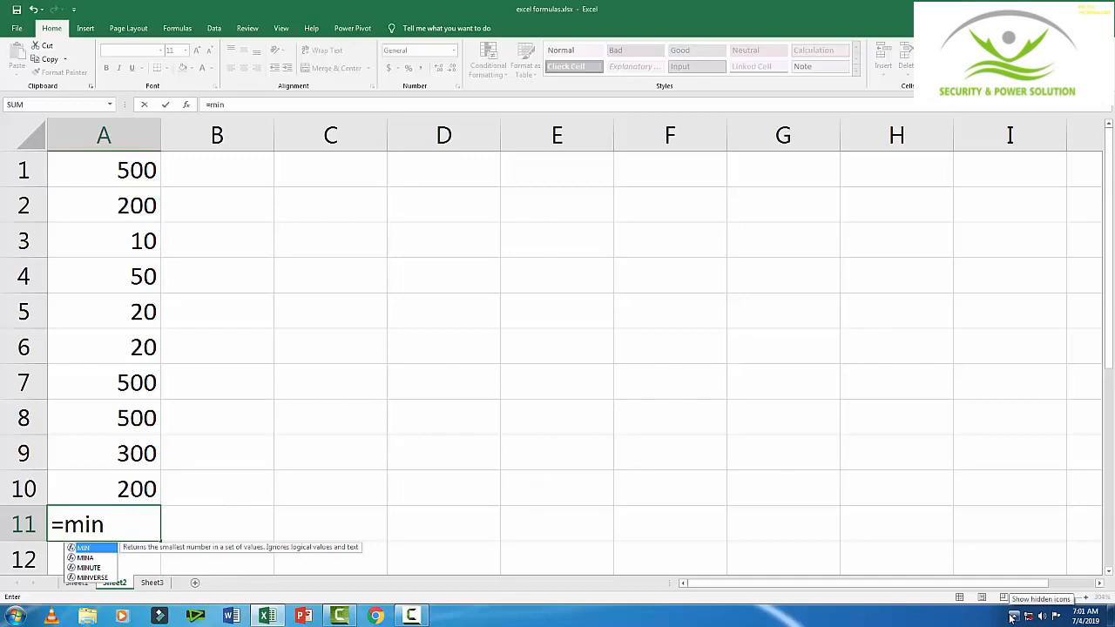
type("(")
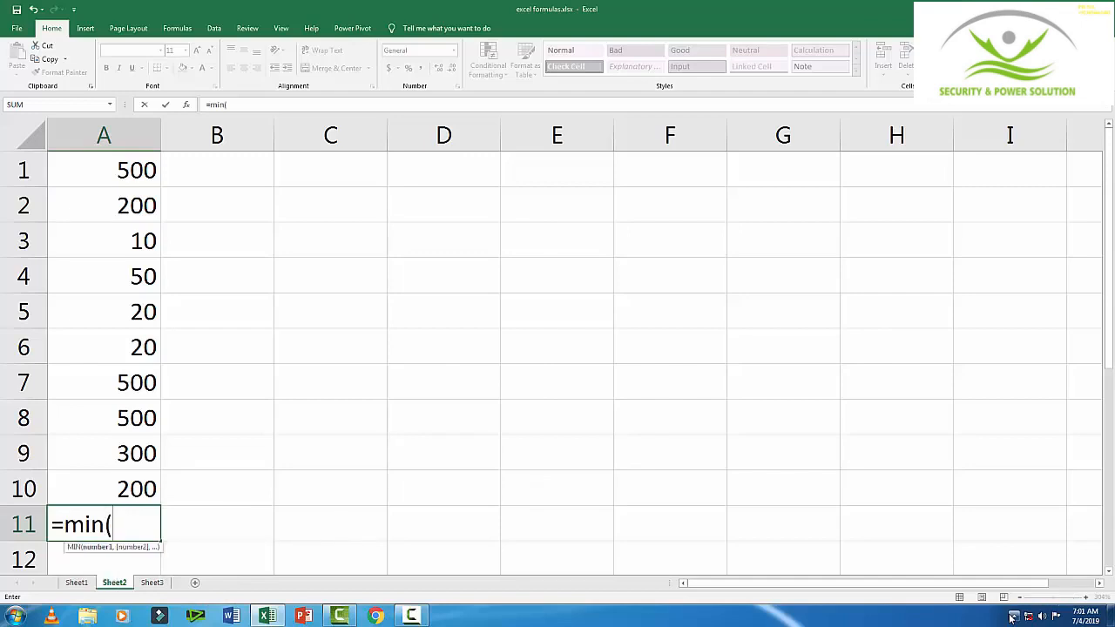
type("a1")
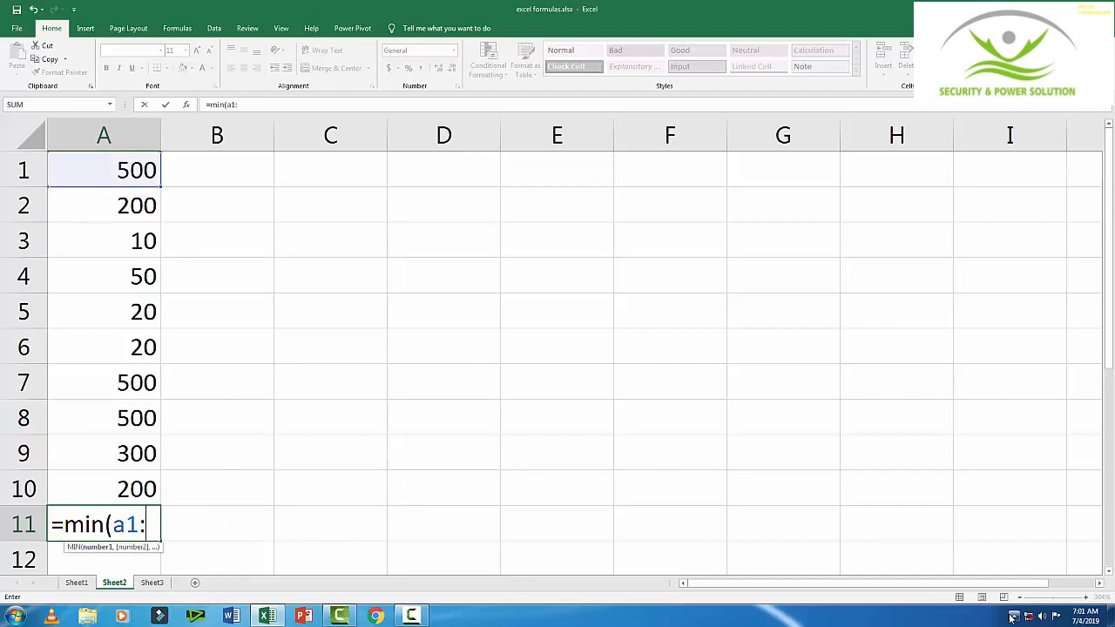
type(":a10")
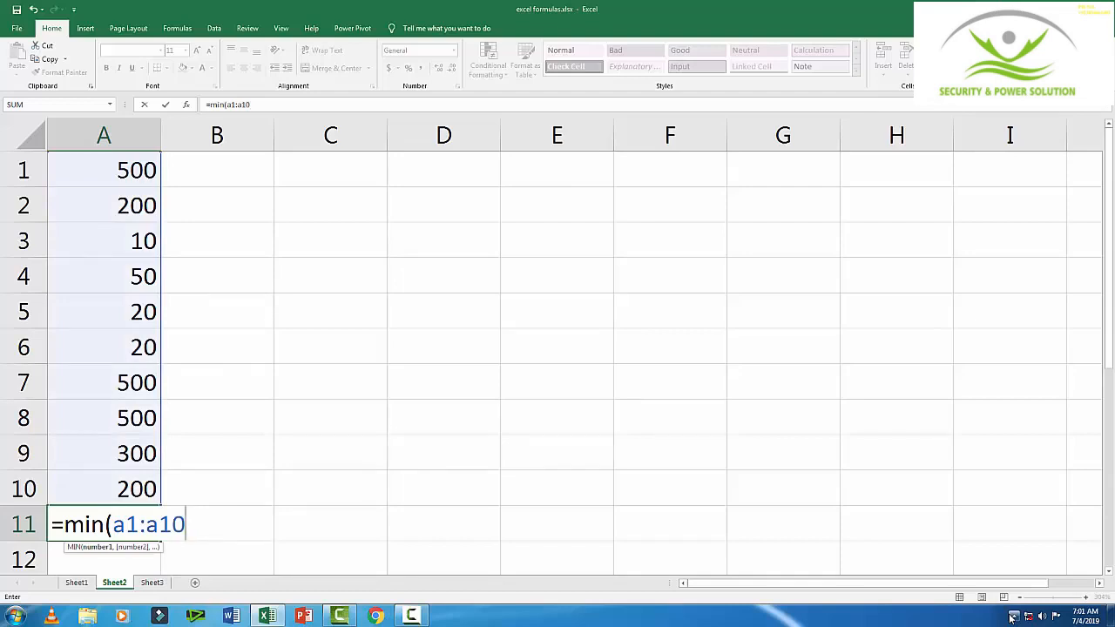
type(")")
key("Return")
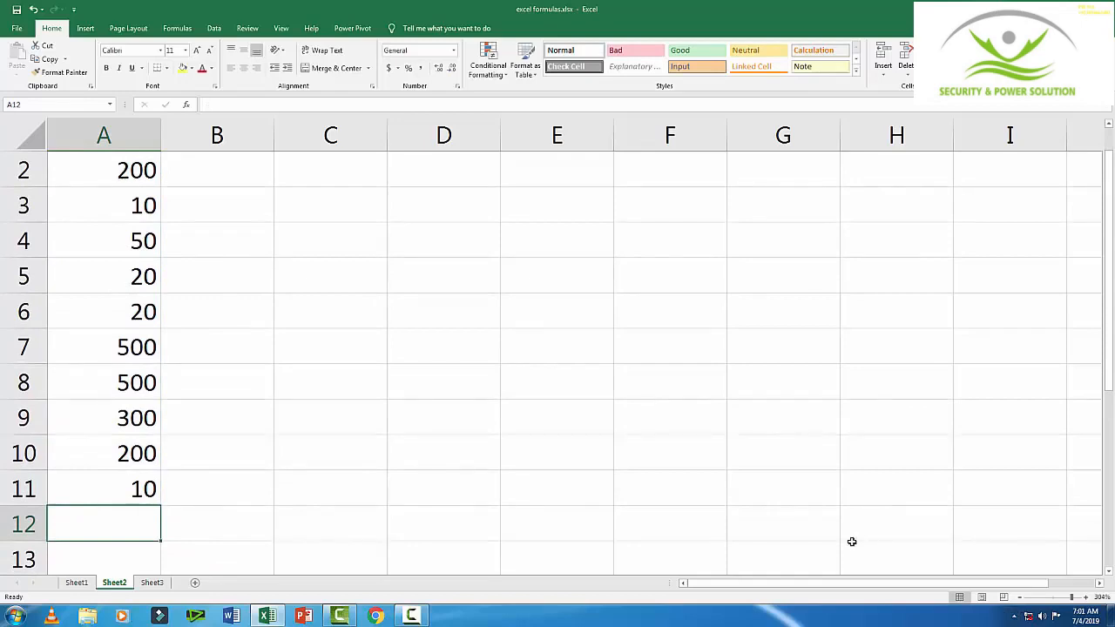
left_click(127, 494)
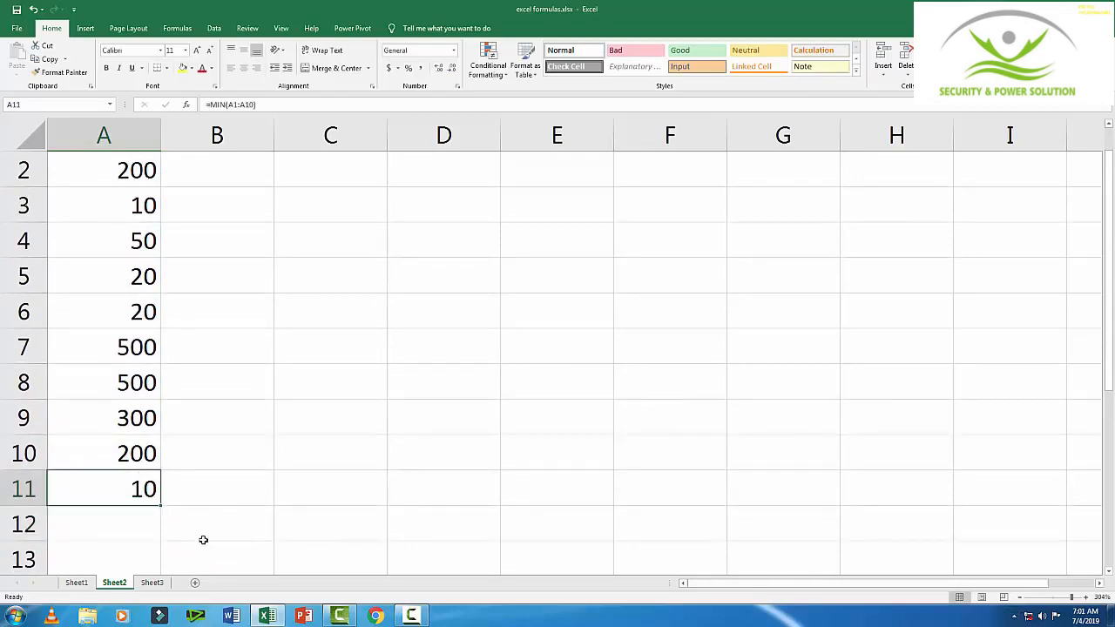
scroll(204, 539, "up", 1)
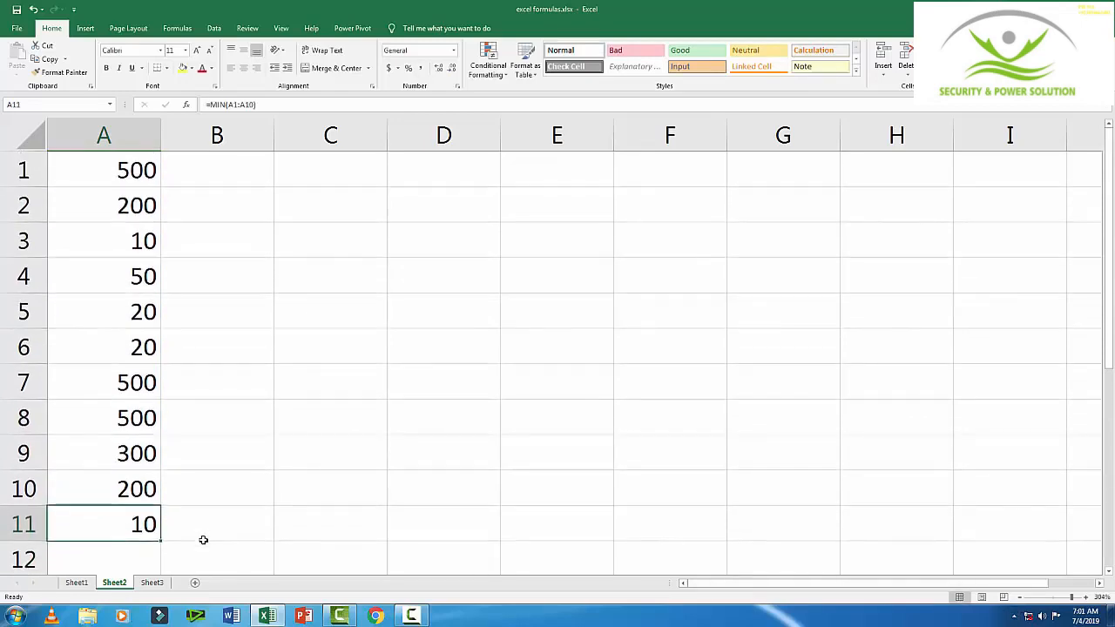
Check the formula list on Sheet1, and clear the MIN formula from cell A11 on Sheet2
left_click(84, 586)
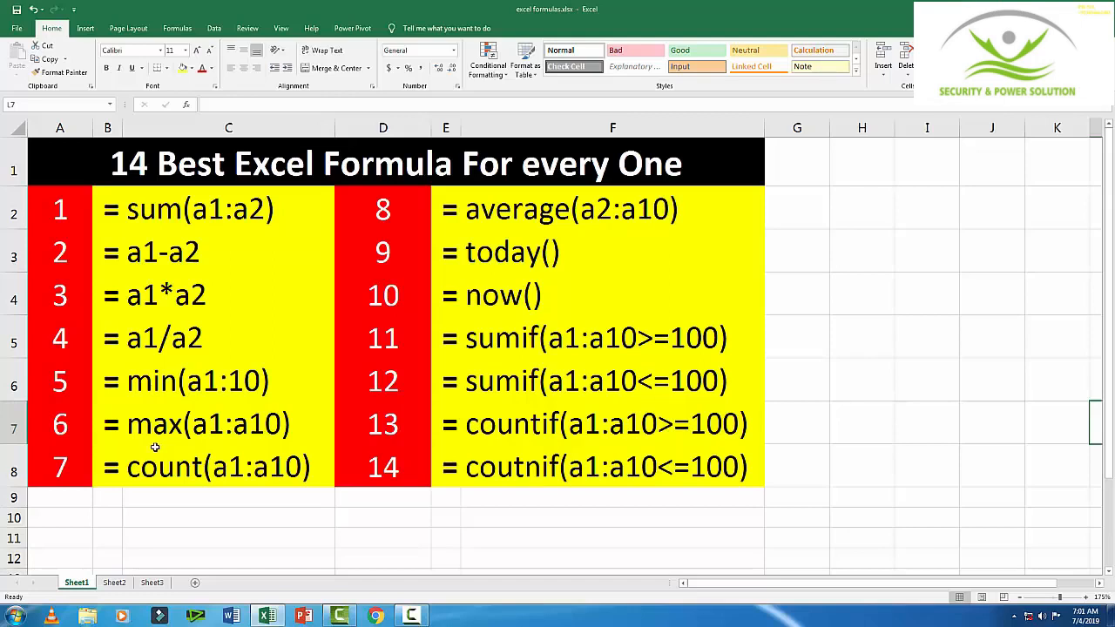
left_click(114, 582)
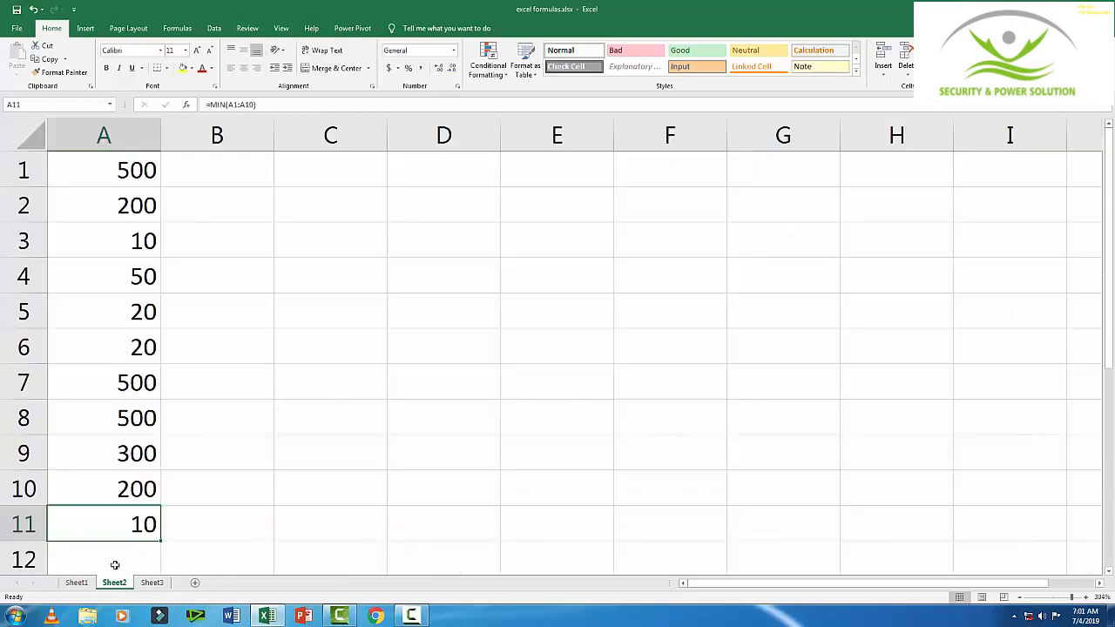
key("Delete")
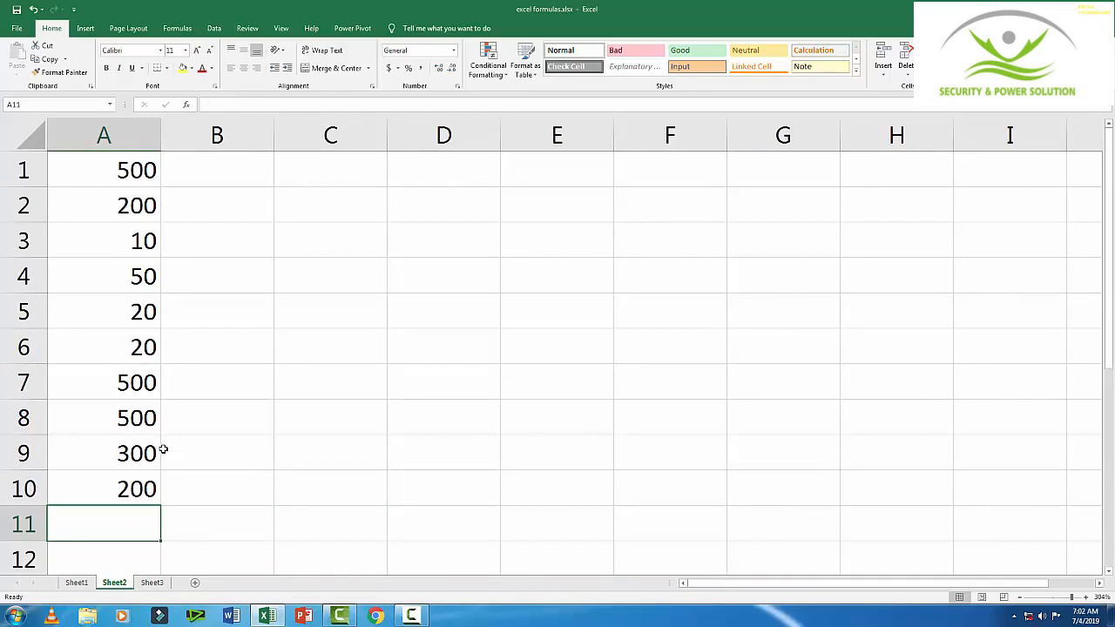
Enter the formula =MAX(A1:A10) in cell A11 to return the largest number in the list
type("=")
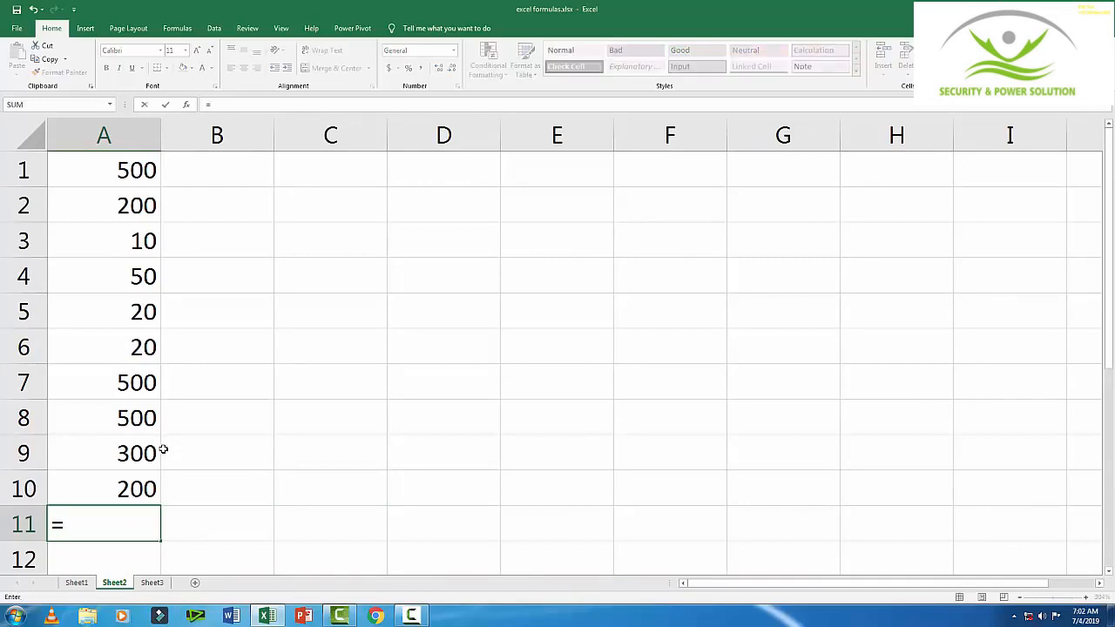
type("max")
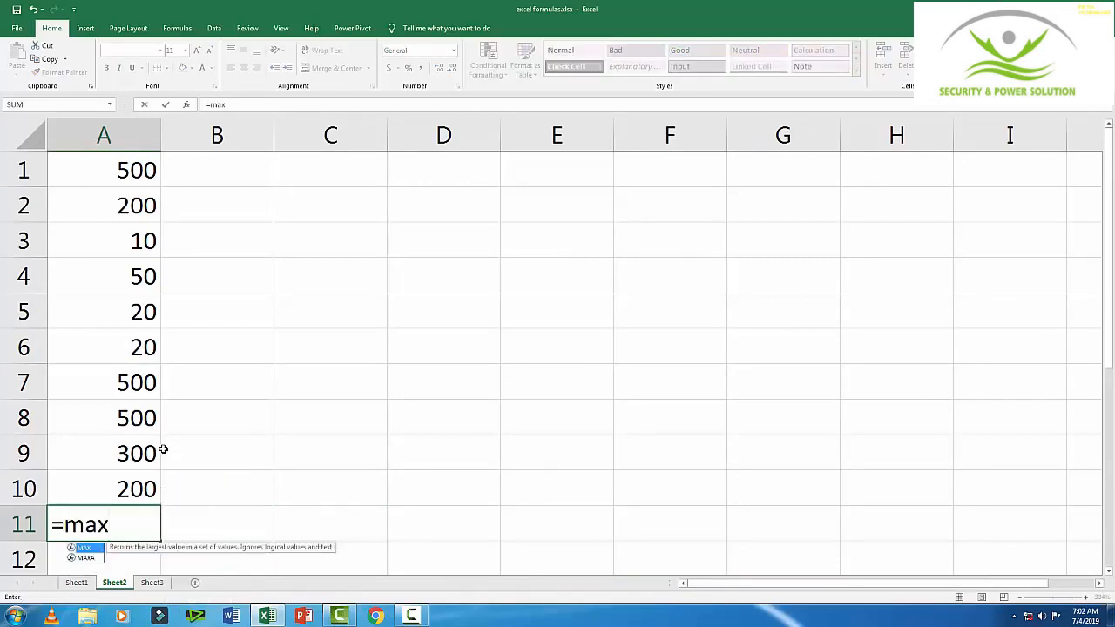
type("(")
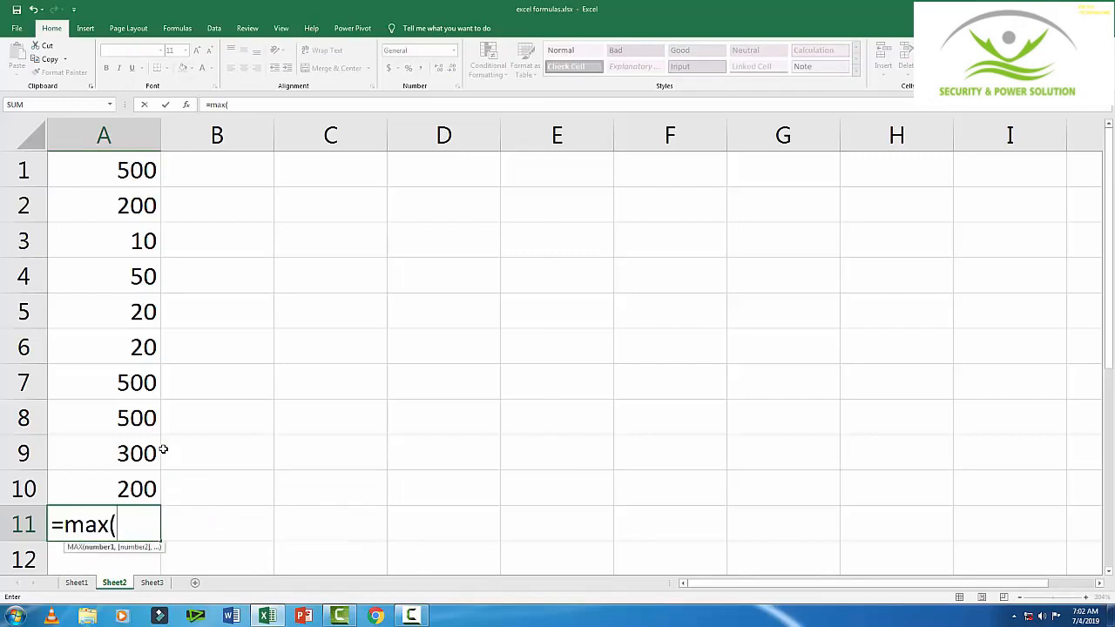
type("a1:")
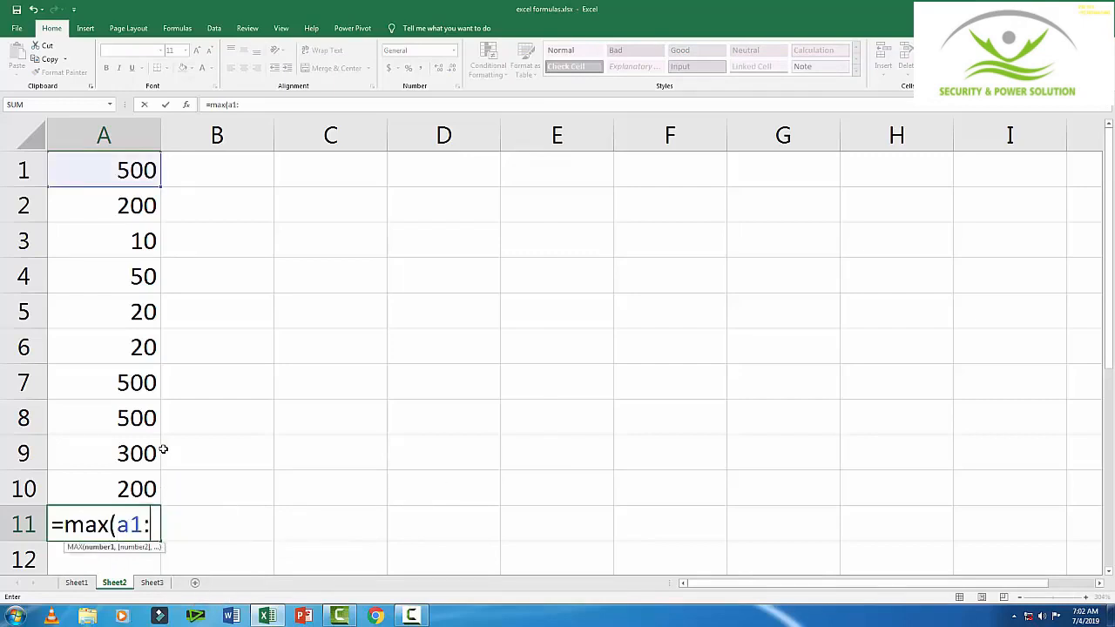
type("a10")
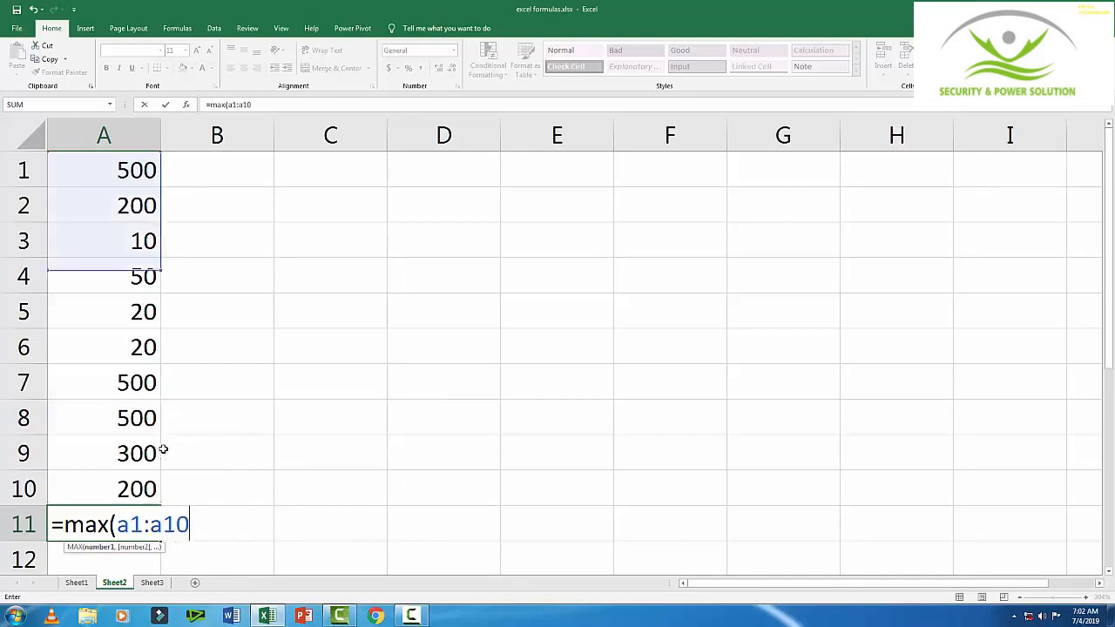
type(")")
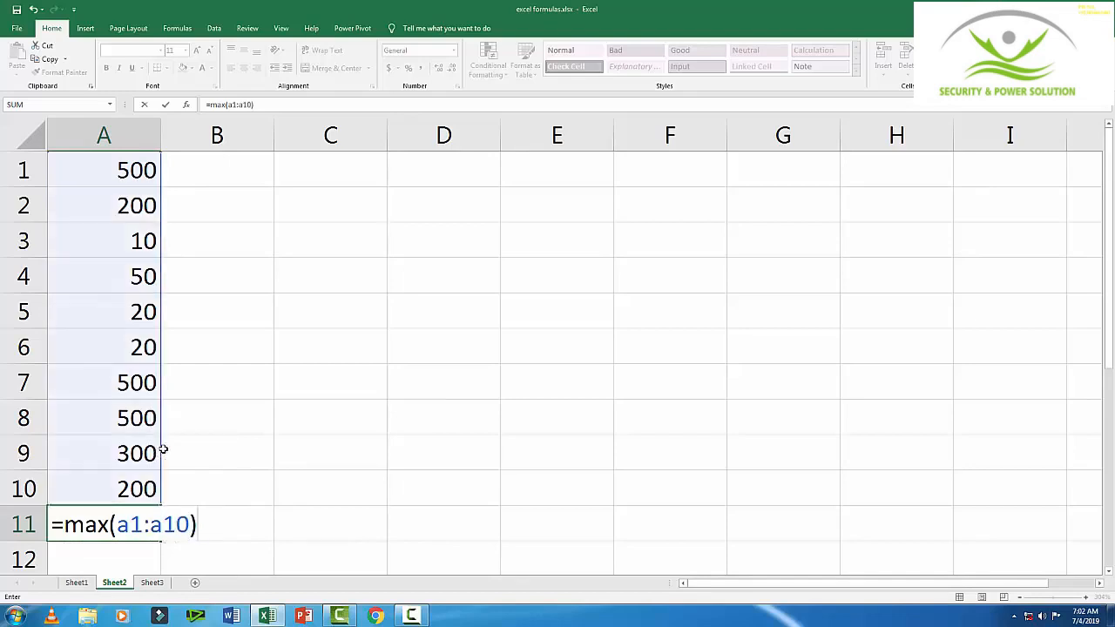
key("Return")
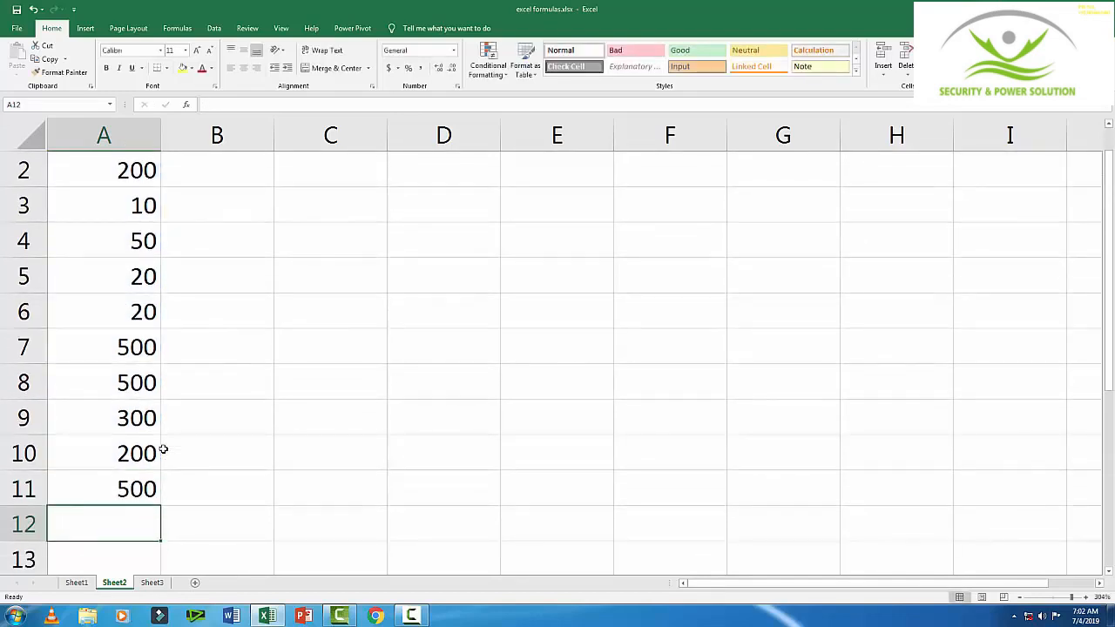
left_click(140, 489)
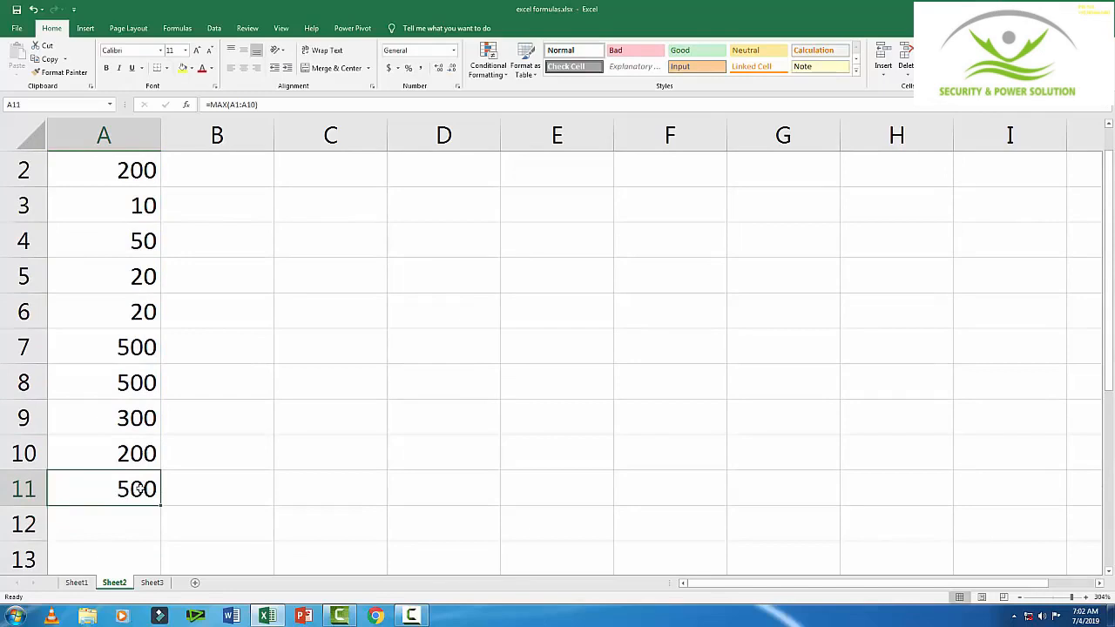
Check the formula list on Sheet1 again, and clear the MAX formula from cell A11 on Sheet2
left_click(73, 587)
left_click(82, 584)
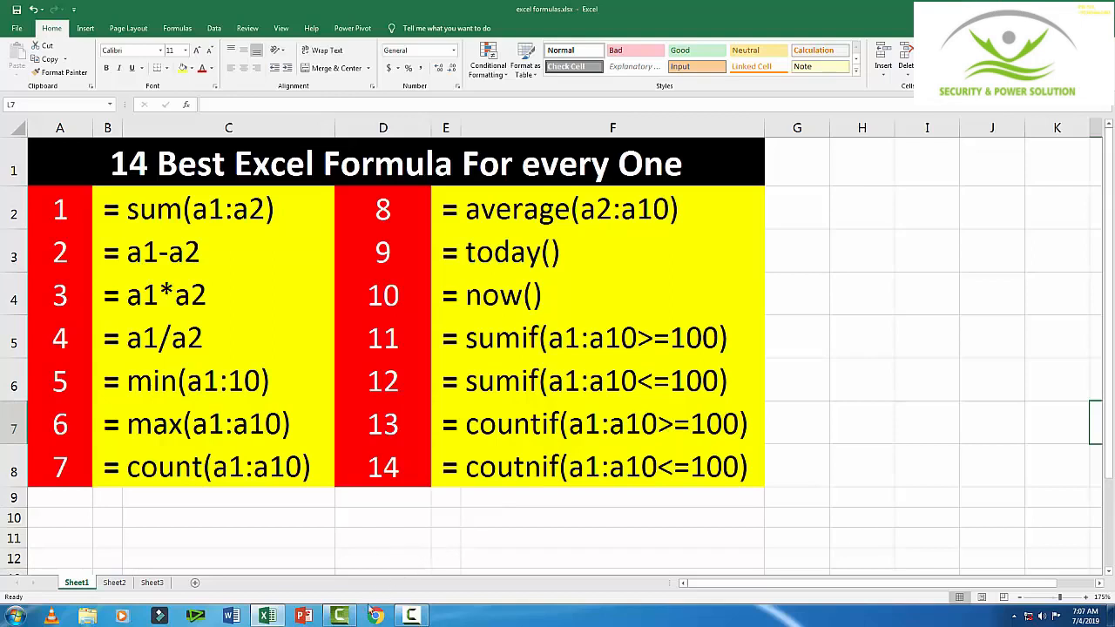
left_click(114, 583)
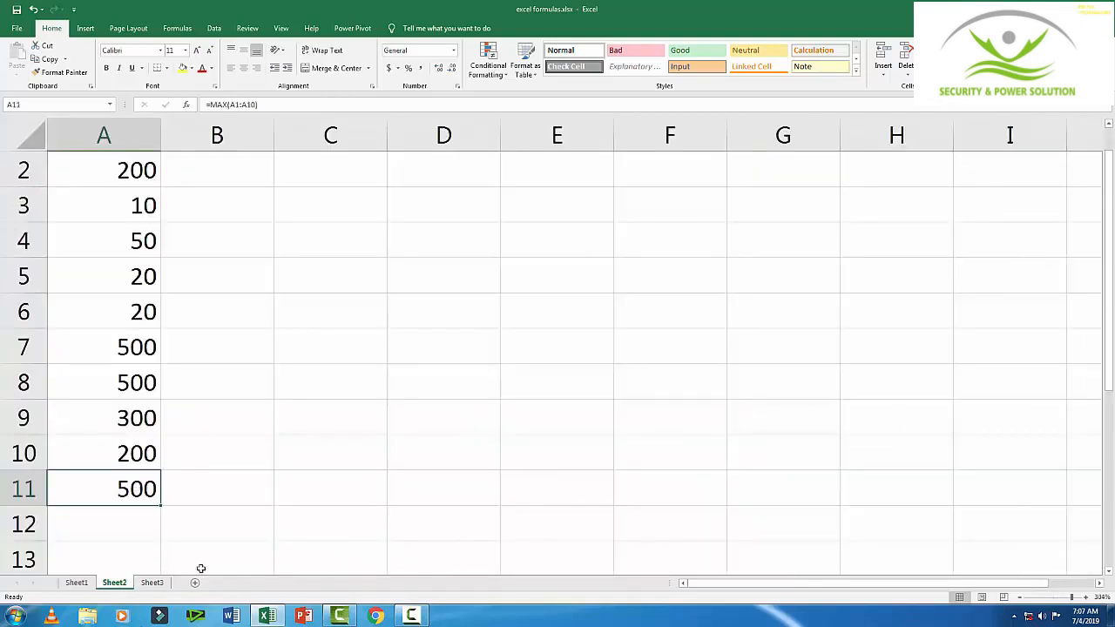
key("Delete")
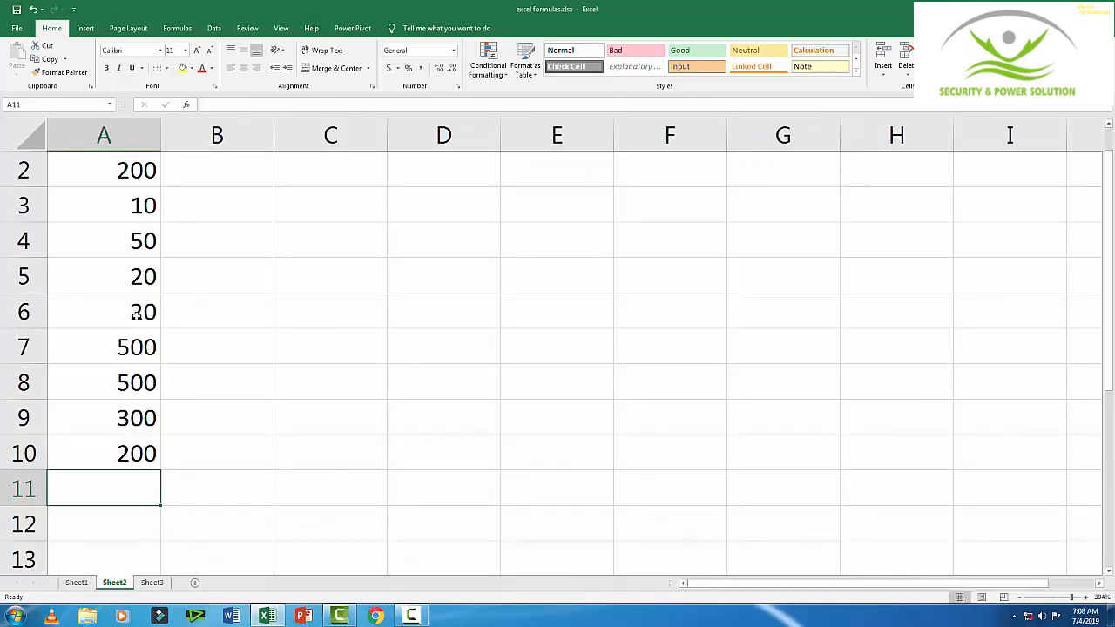
Clear the numbers from cells A6, A4 and A8 to leave blank cells within the list
left_click(135, 315)
key("Delete")
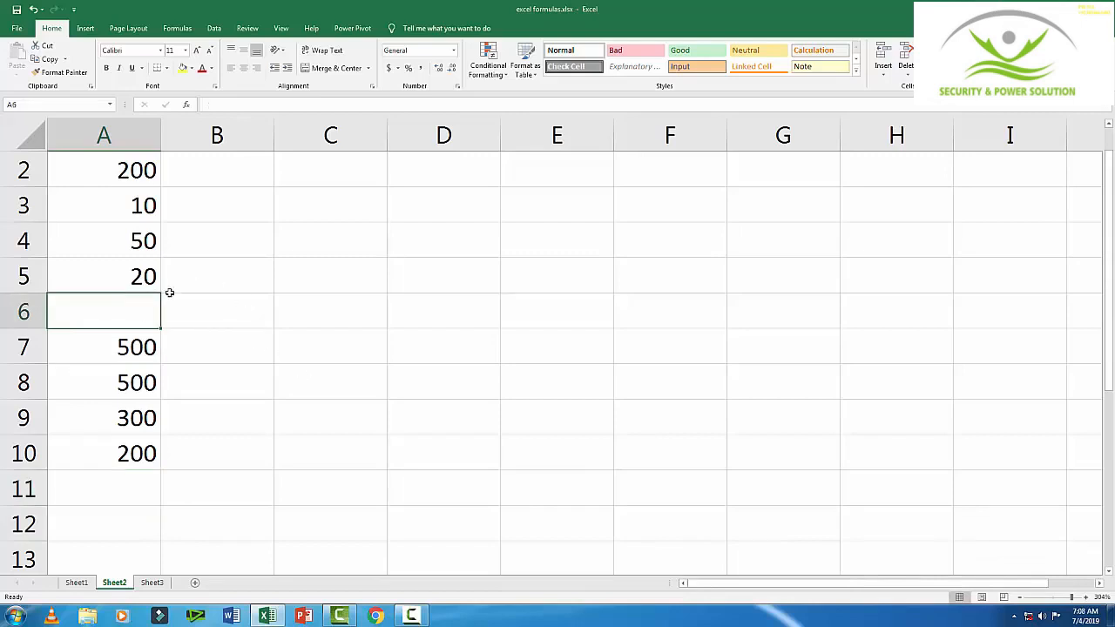
left_click(129, 239)
key("Delete")
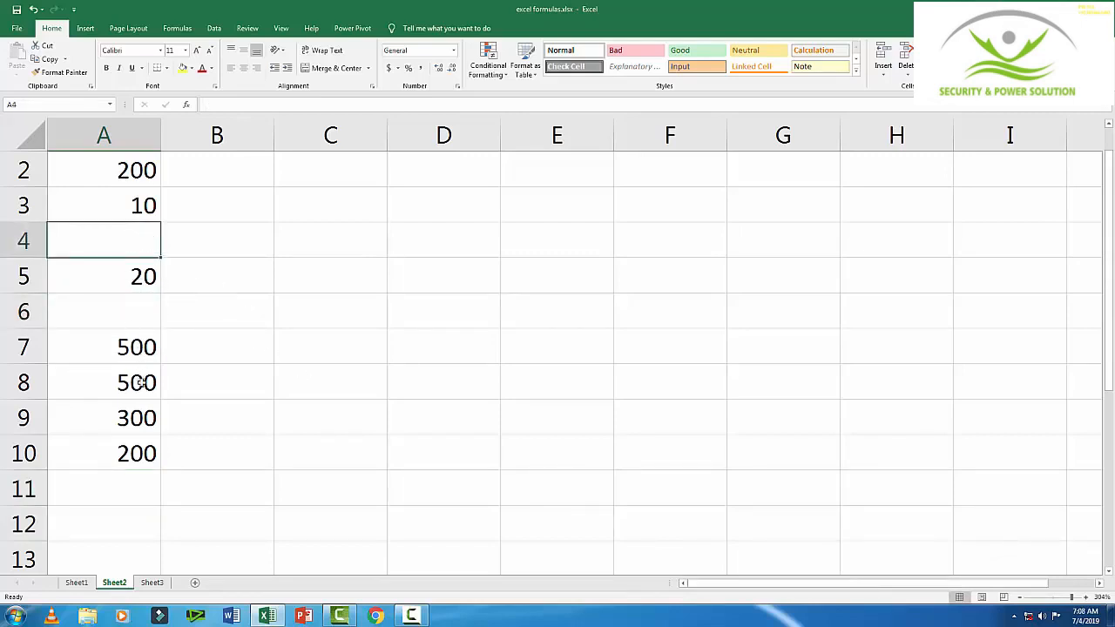
left_click(140, 384)
key("Delete")
Enter the formula =COUNT(A1:A10) in cell A11 to count the cells that contain numbers
left_click(129, 493)
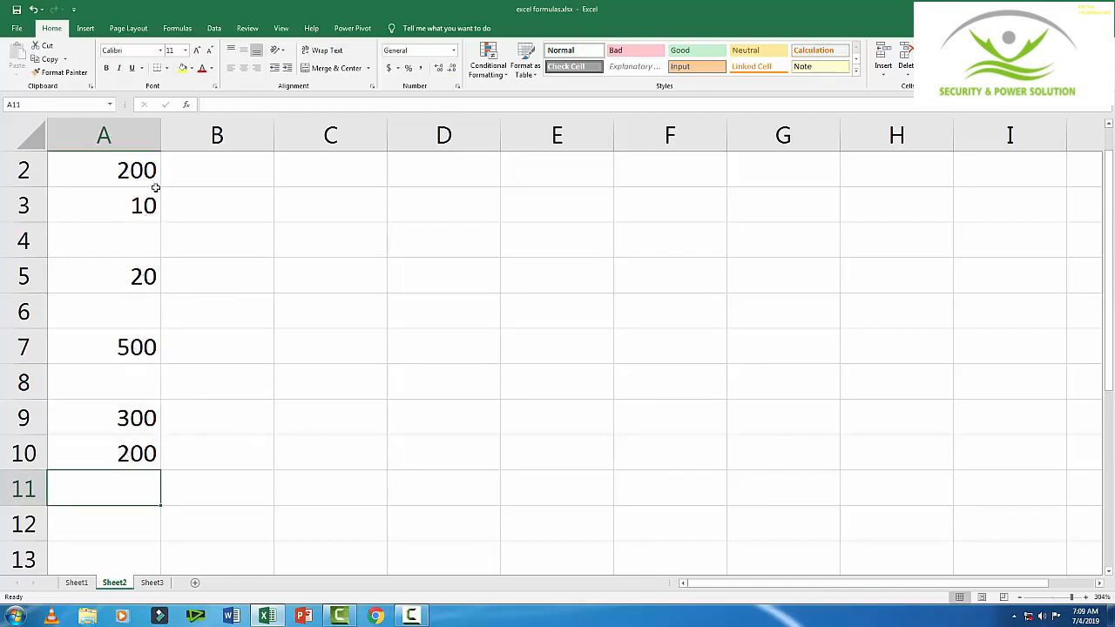
scroll(155, 188, "up", 1)
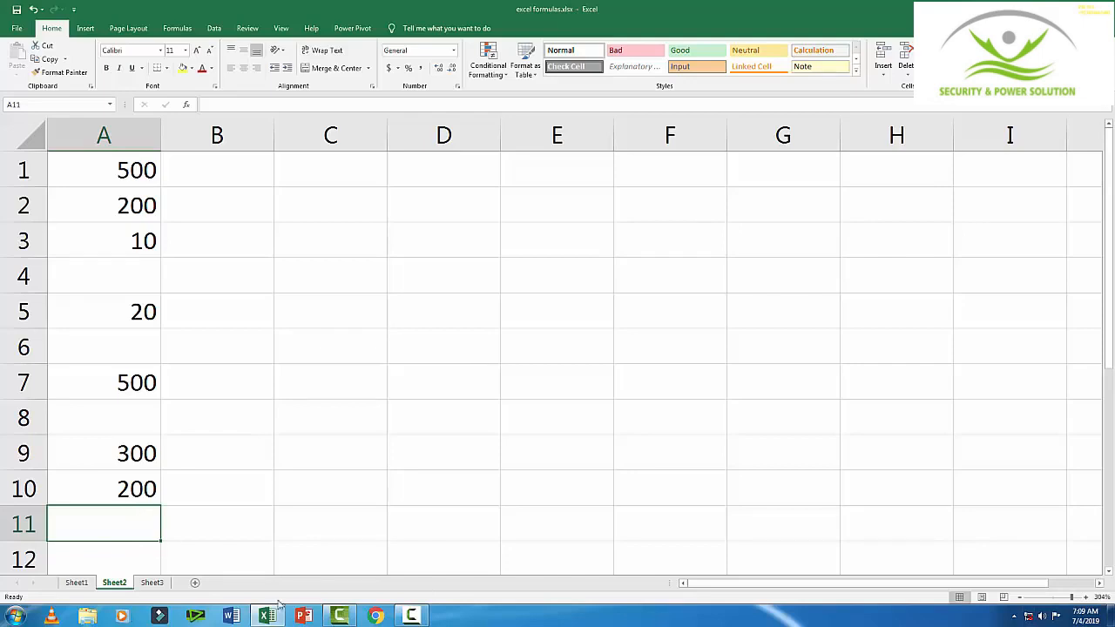
type("=")
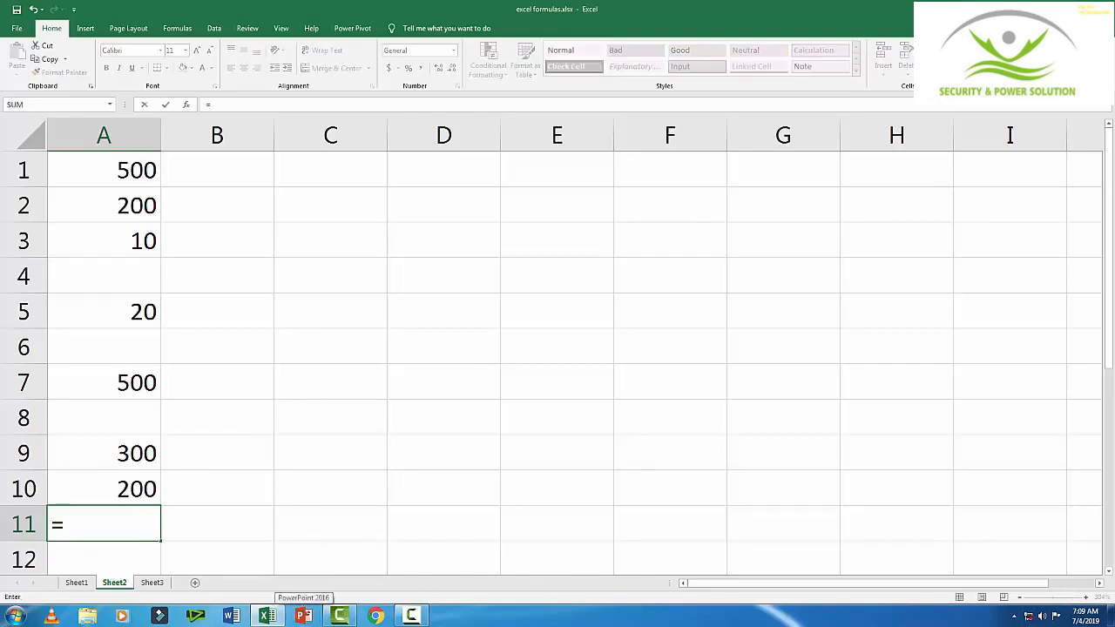
type("count")
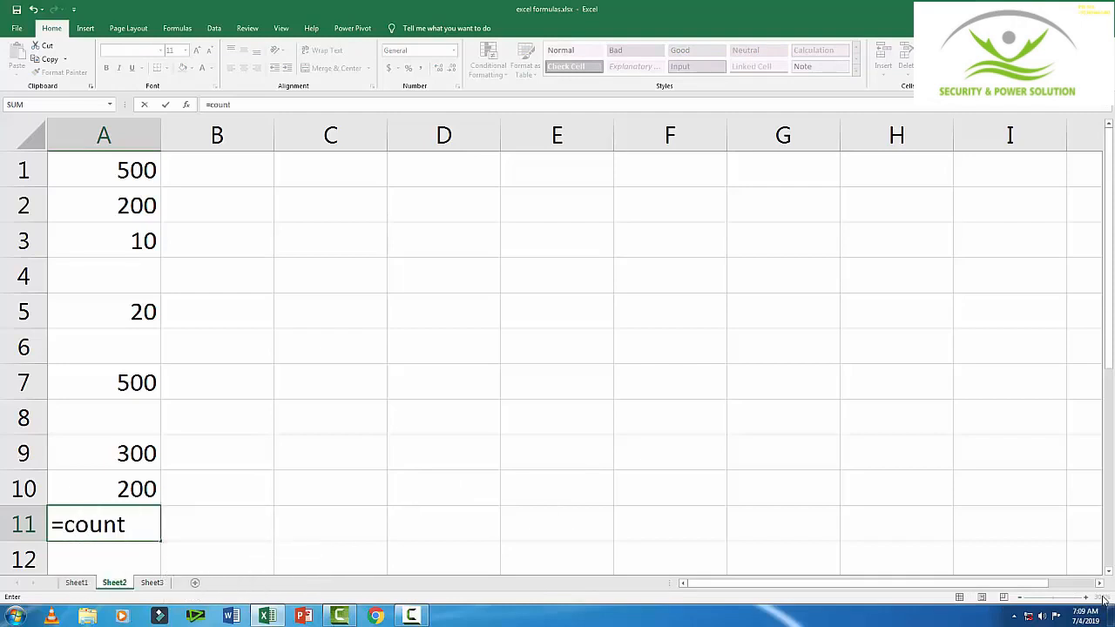
type("(")
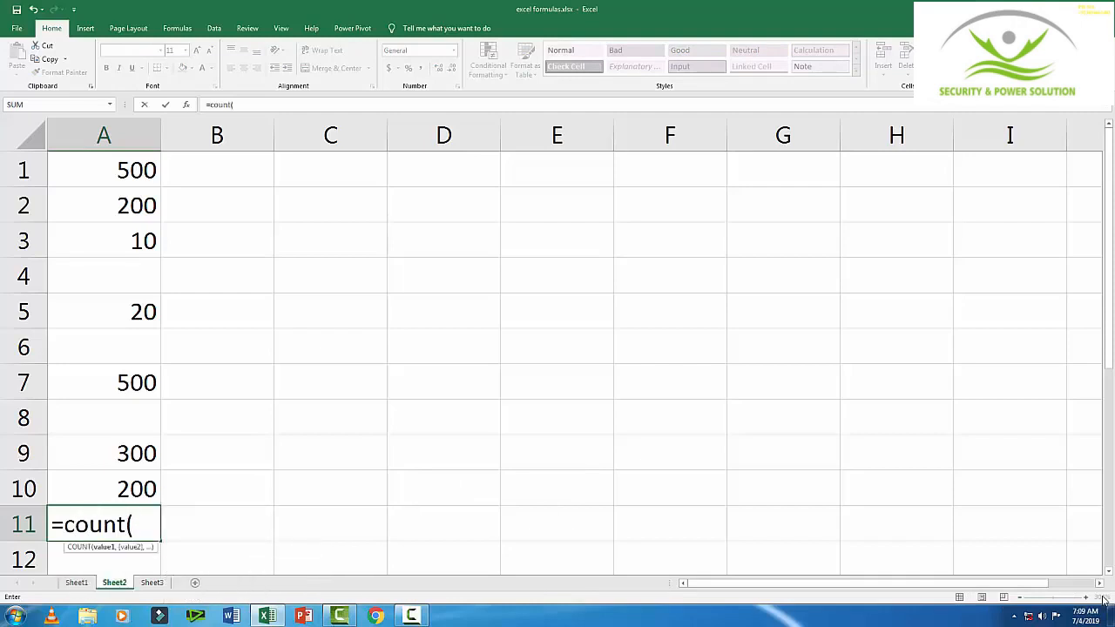
type("a1")
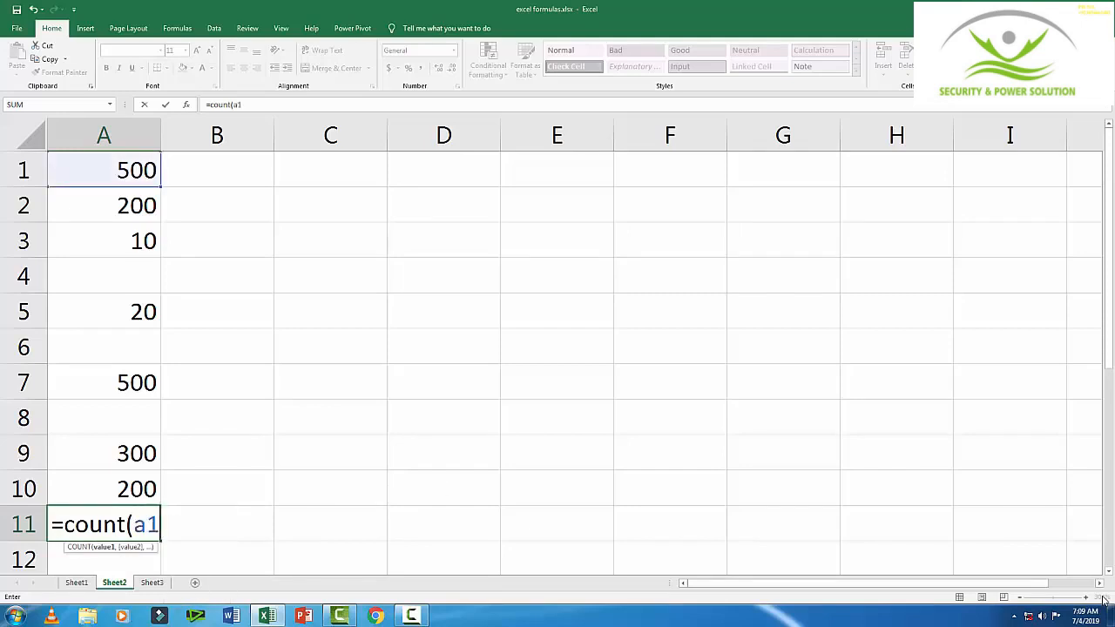
type(":a")
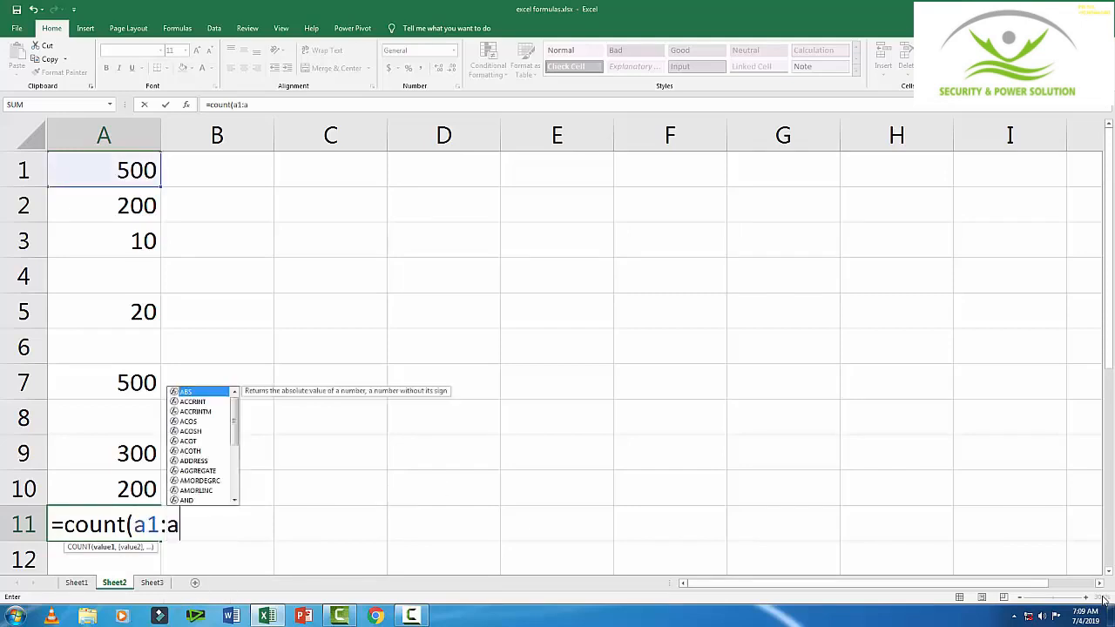
type("10")
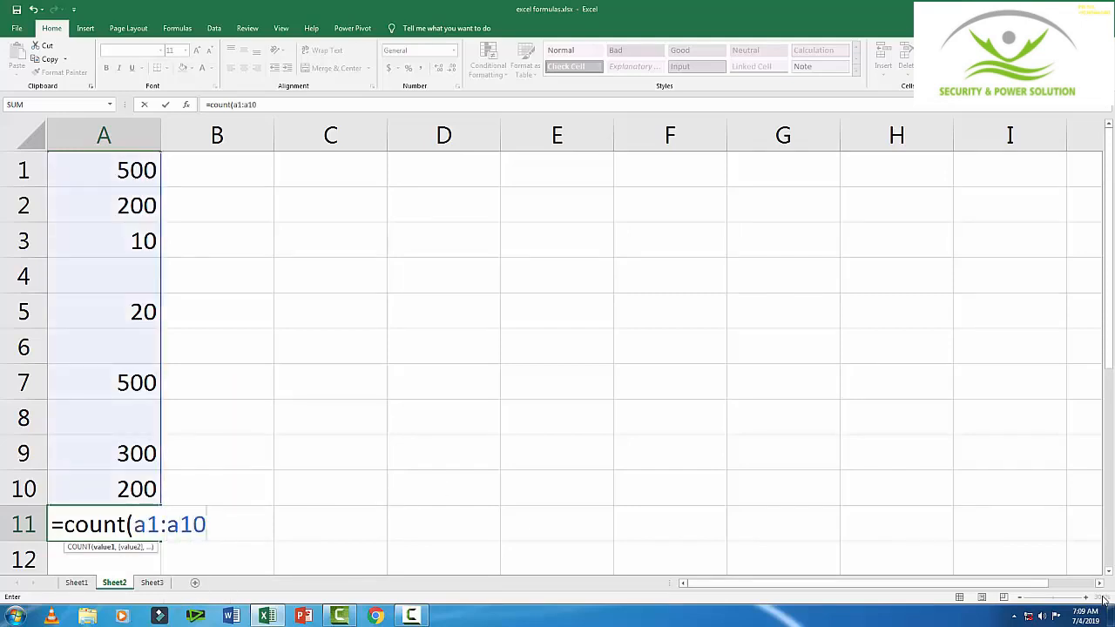
type(")")
key("Return")
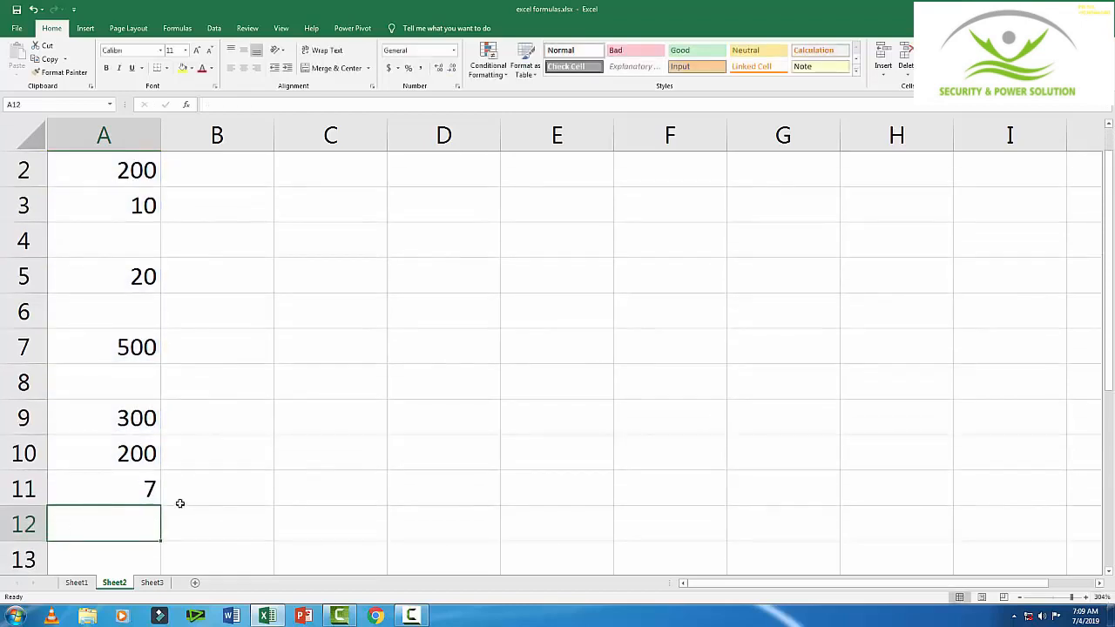
key("Up")
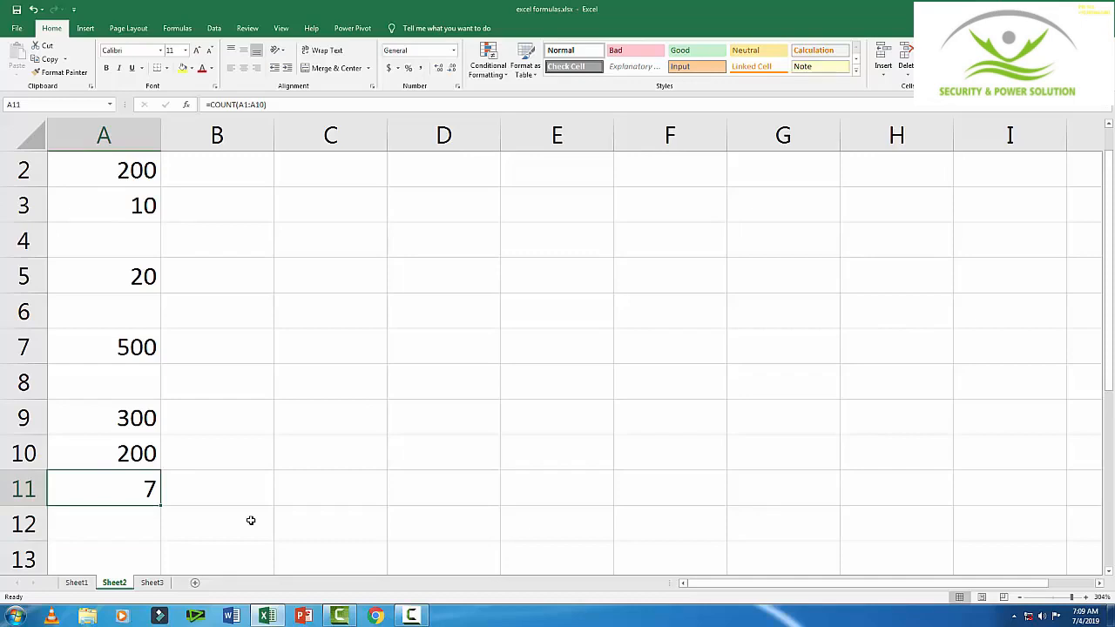
scroll(251, 520, "up", 1)
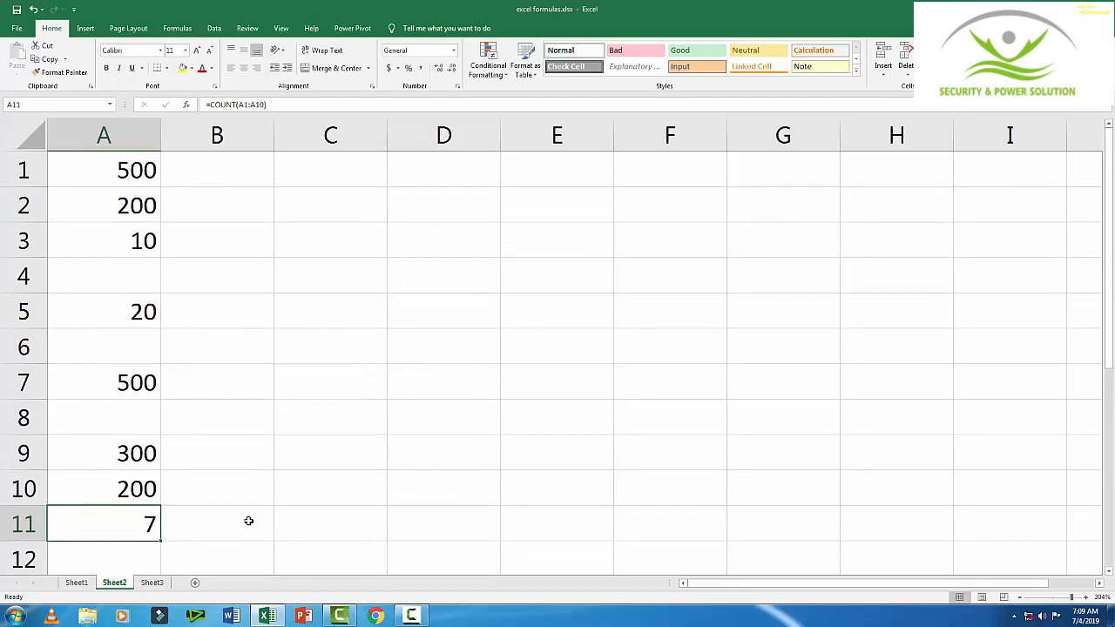
Replace the COUNT formula in cell A11 with =COUNTBLANK(A1:A10) to count the empty cells in the list
key("Delete")
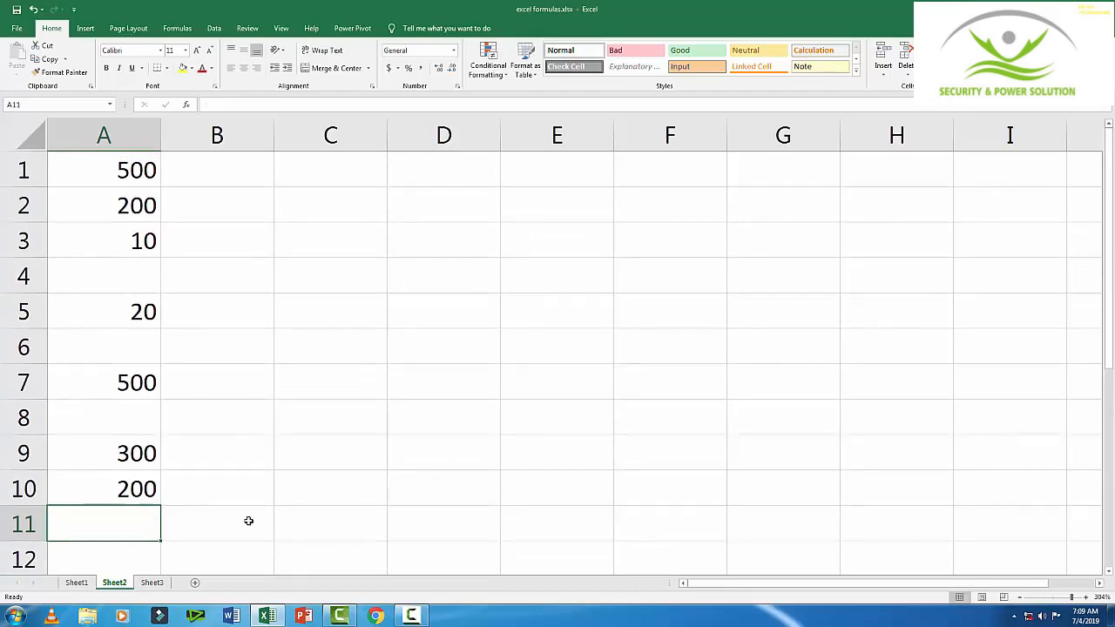
type("=cou")
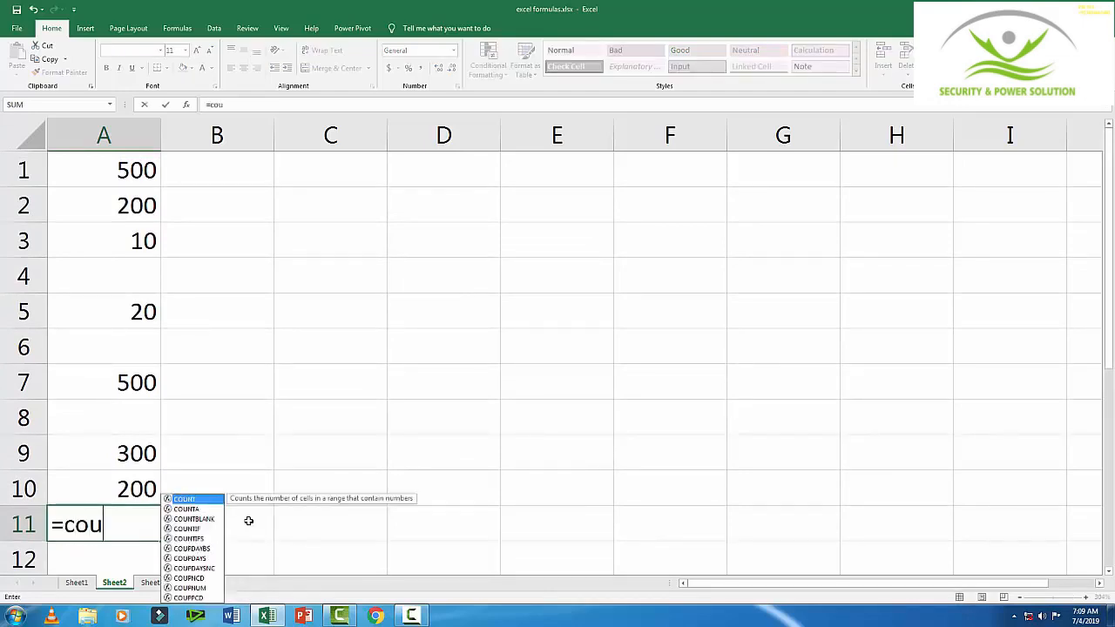
type("ntblank")
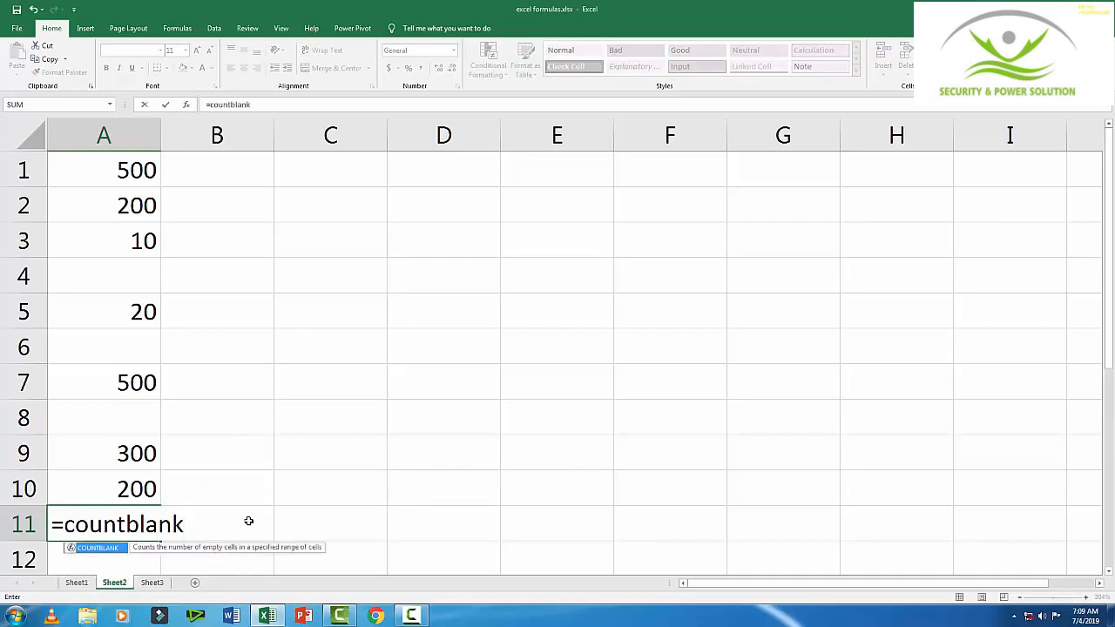
type("(")
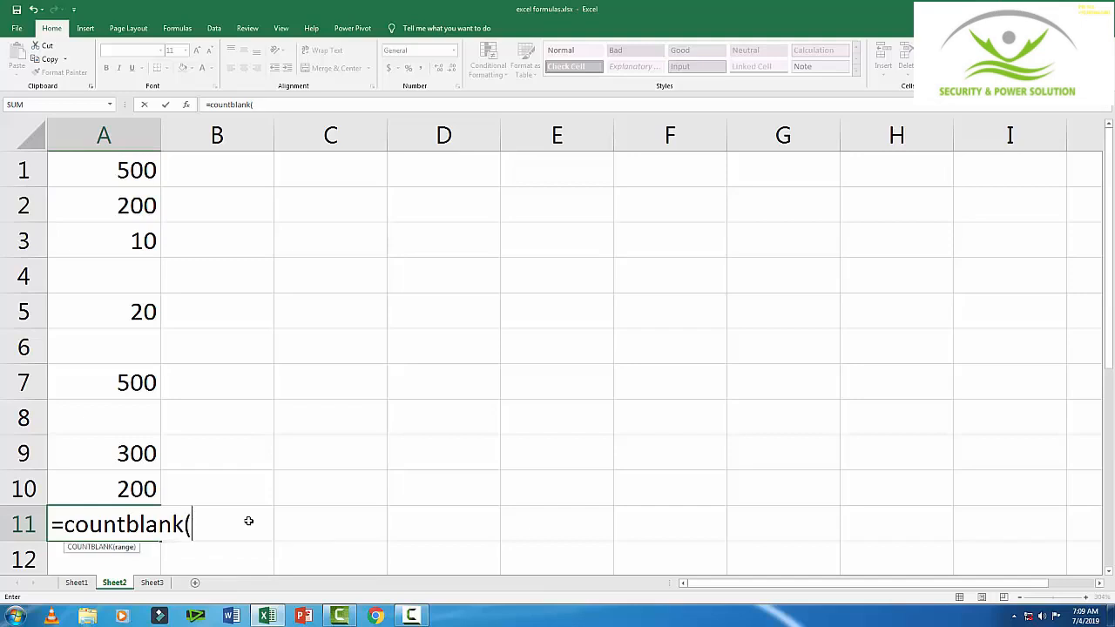
type("a1")
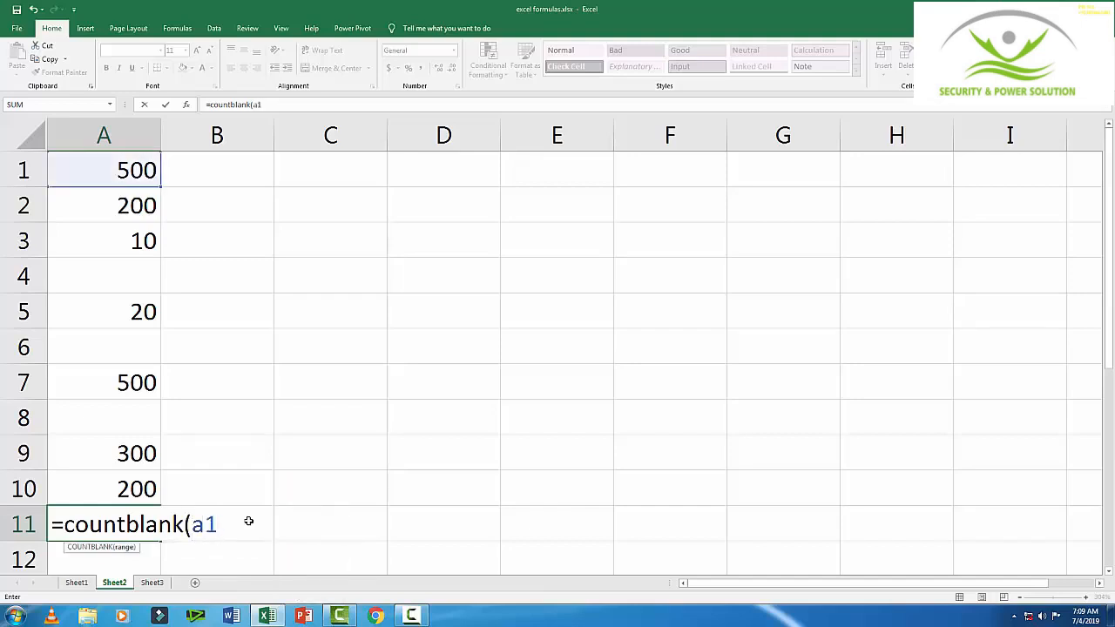
type(":a10")
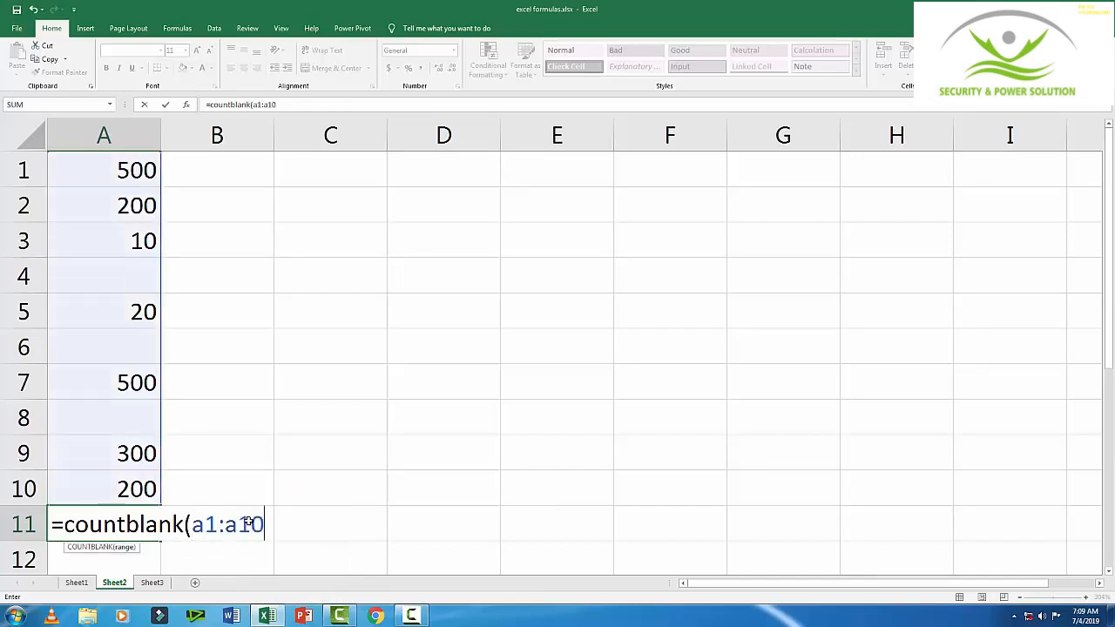
type(")")
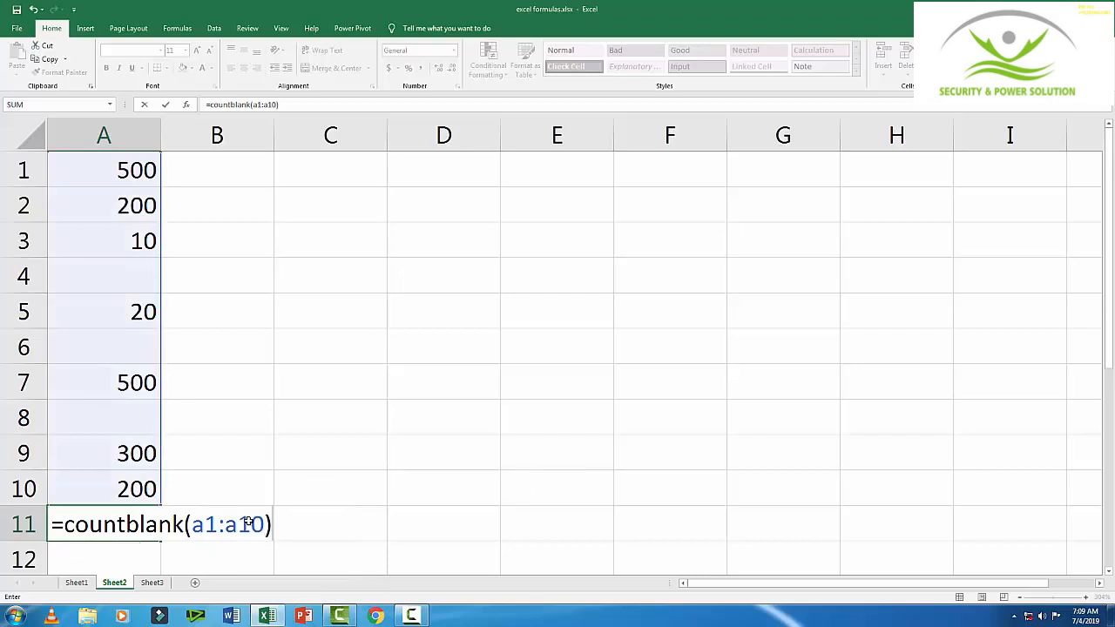
key("Return")
left_click(122, 497)
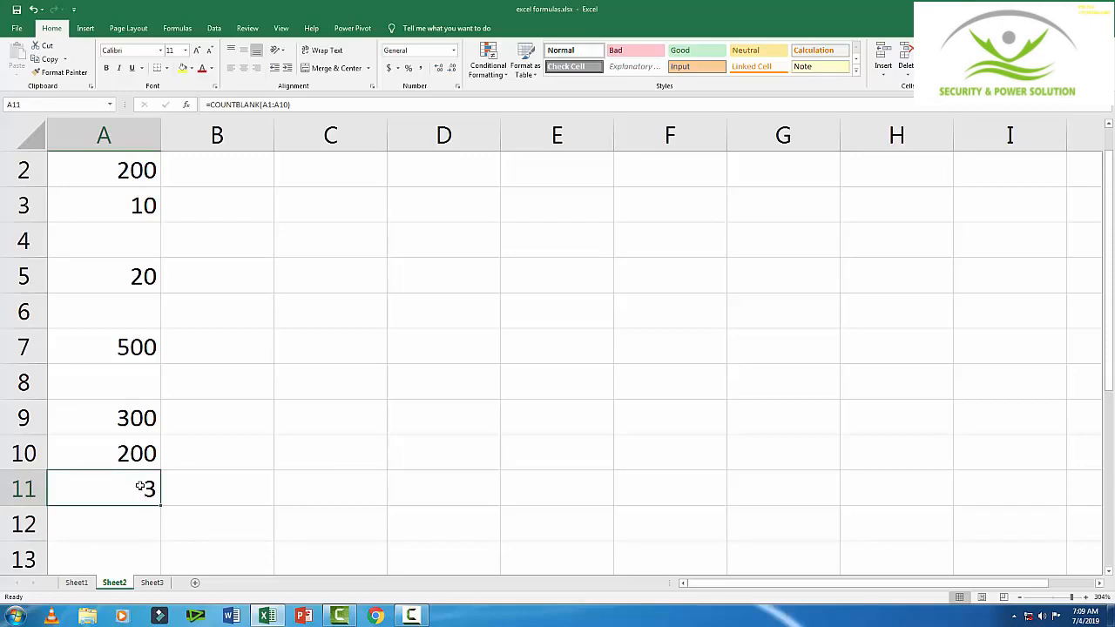
Check the formula list on Sheet1, and clear all the contents of cells A1 to A11 on Sheet2
left_click(76, 583)
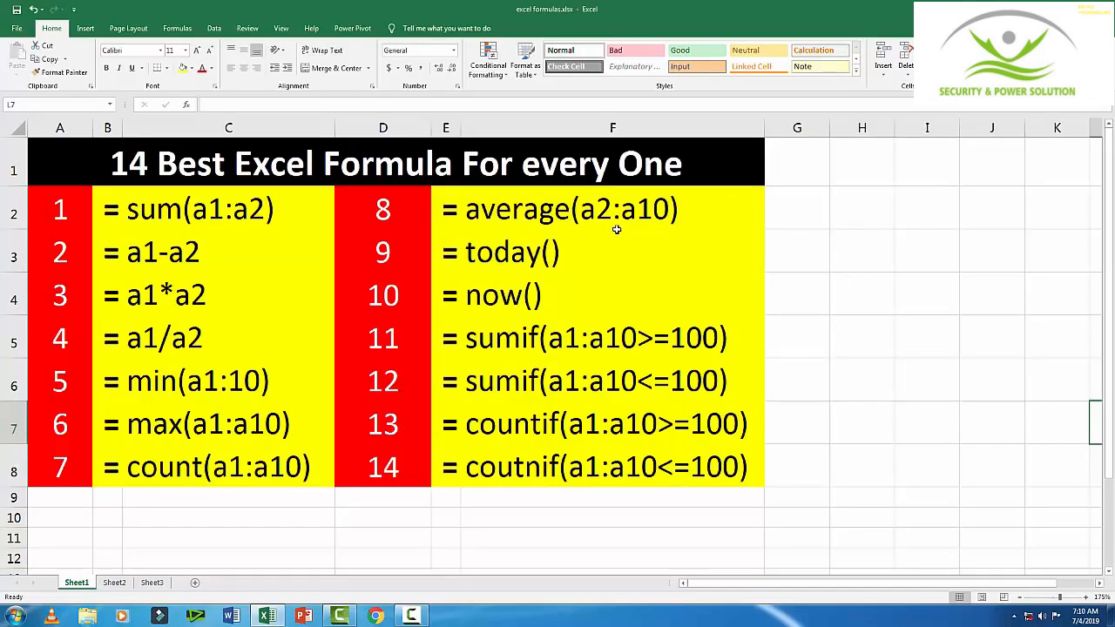
left_click(114, 583)
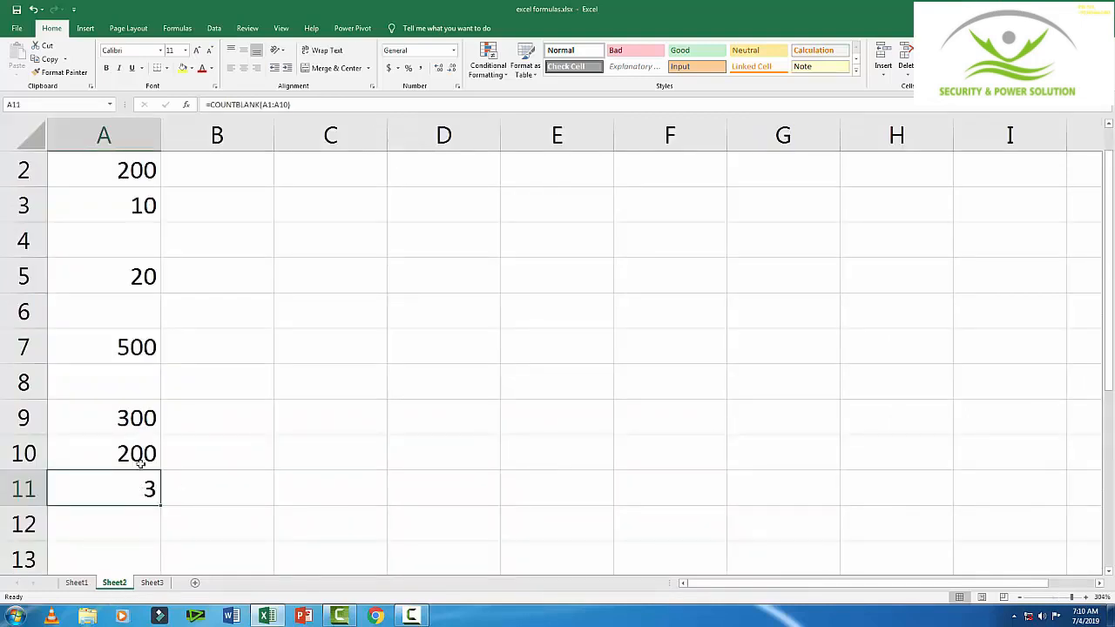
left_click_drag(148, 488, 105, 156)
key("Delete")
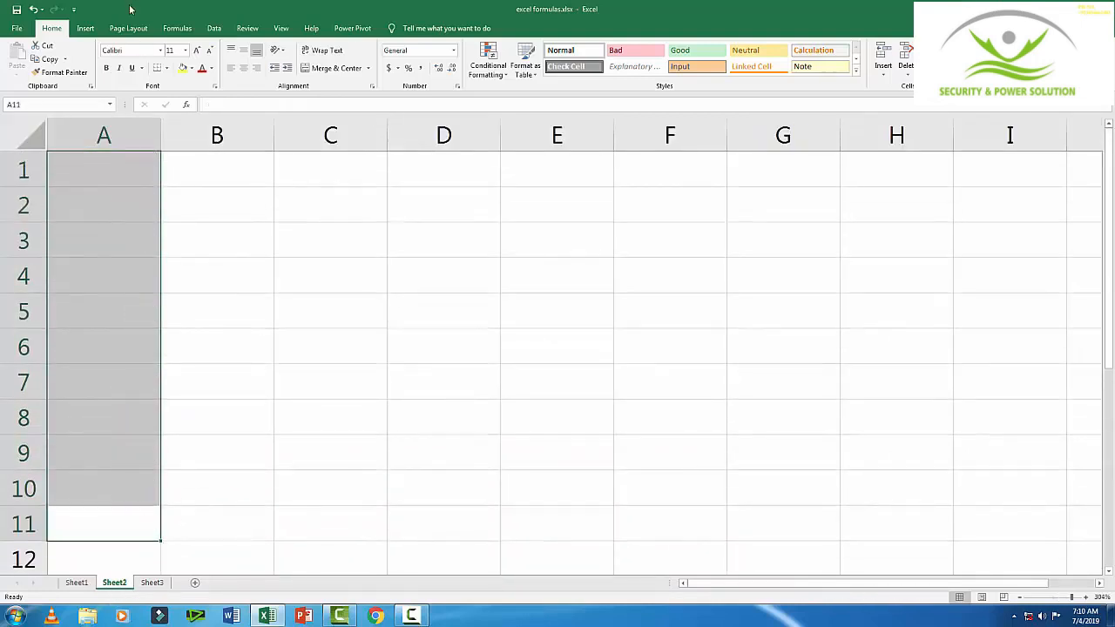
Enter the numbers 300, 500, 200, 400, 500, 300 and 500 in cells A1 to A7
left_click(101, 175)
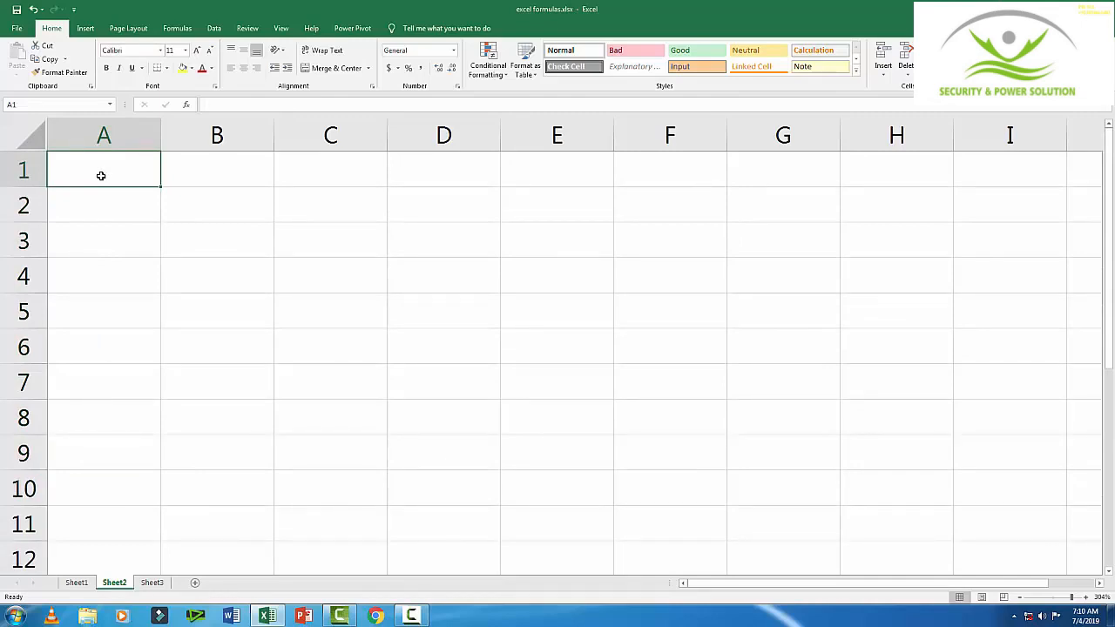
type("300")
key("Return")
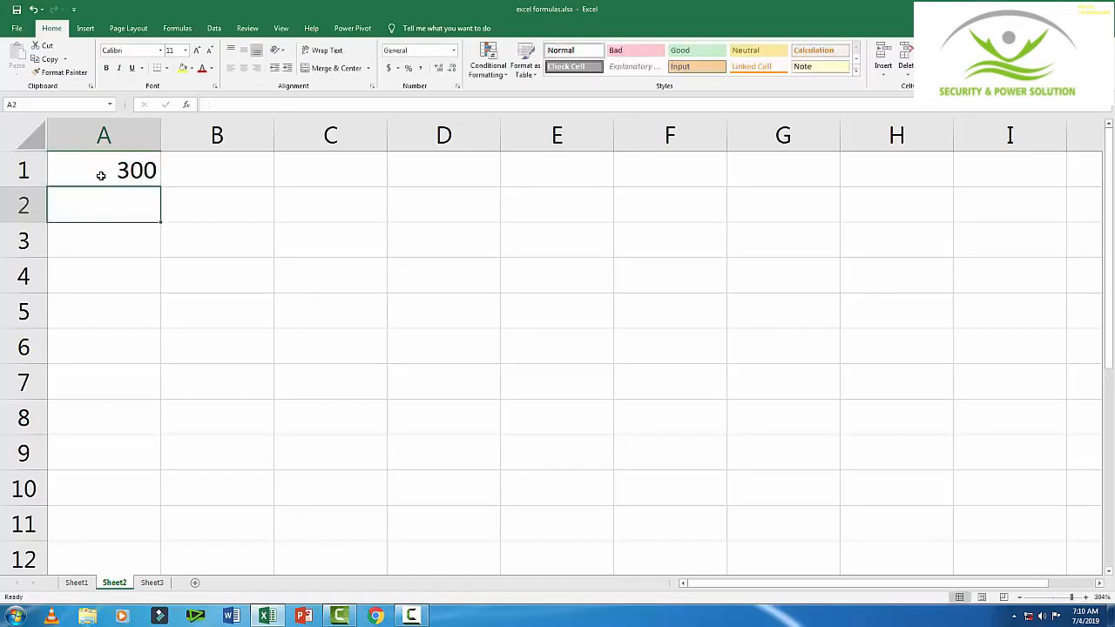
type("500")
key("Return")
type("200")
key("Return")
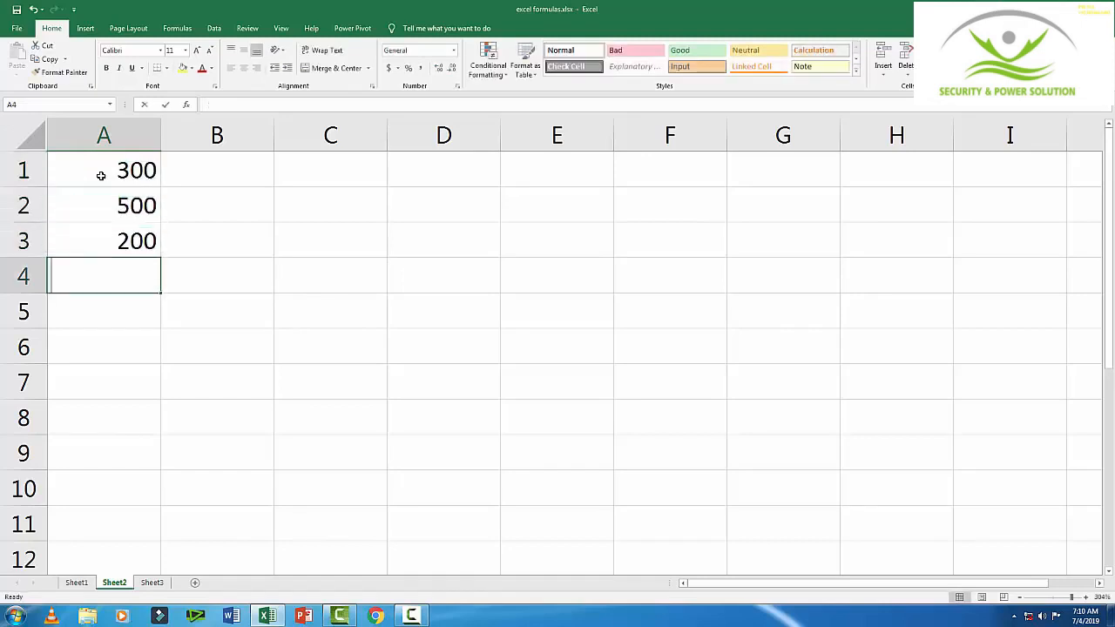
type("400")
key("Return")
type("500")
key("Return")
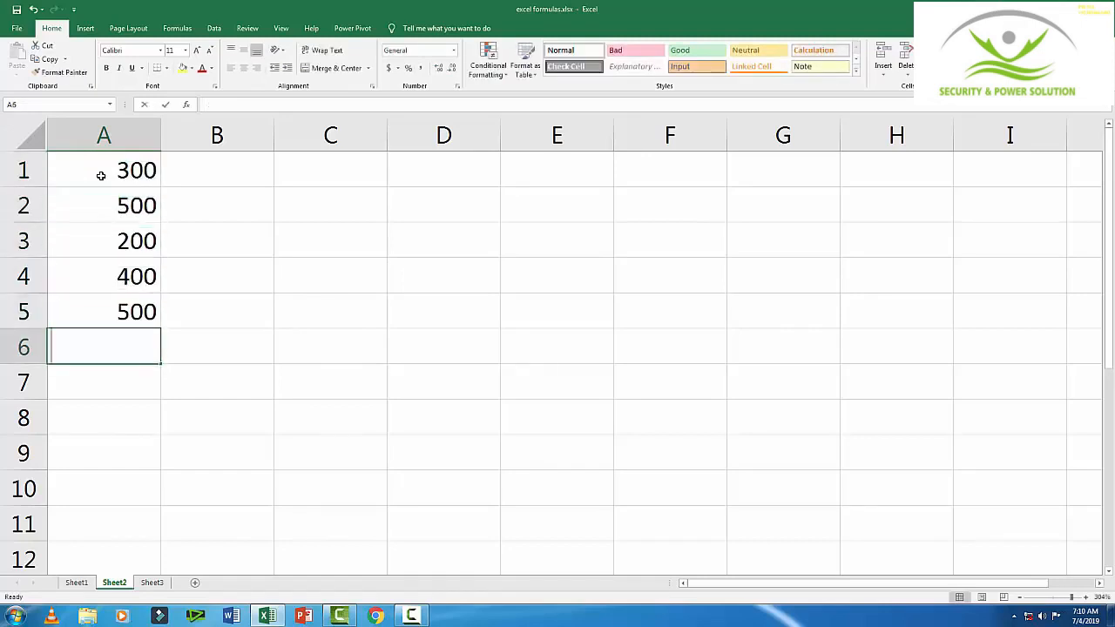
type("3000")
key("BackSpace")
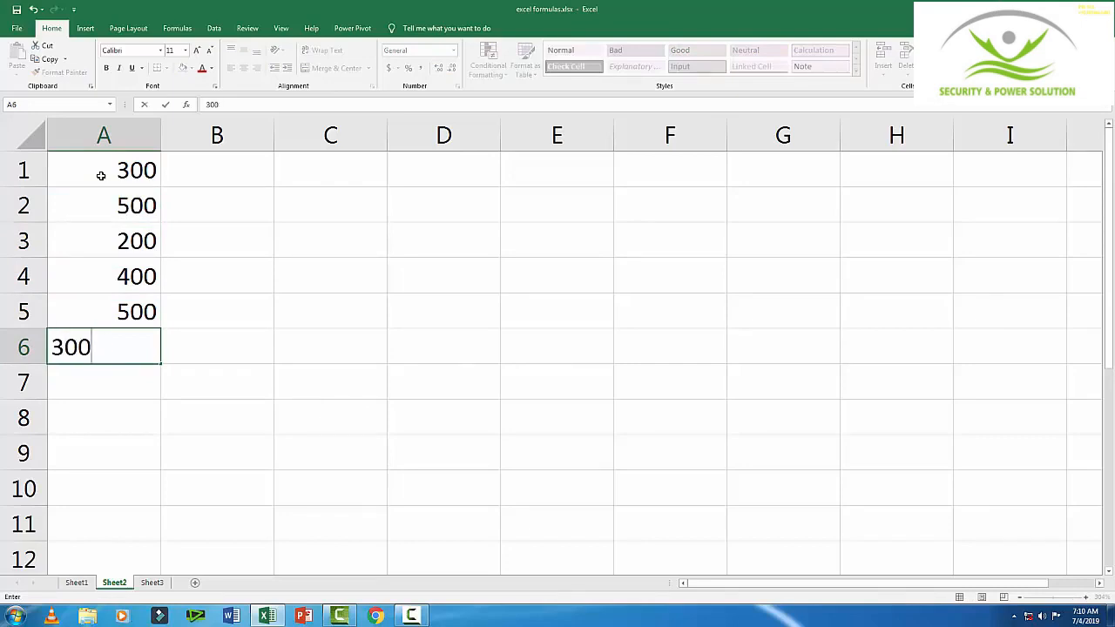
key("Return")
type("5000")
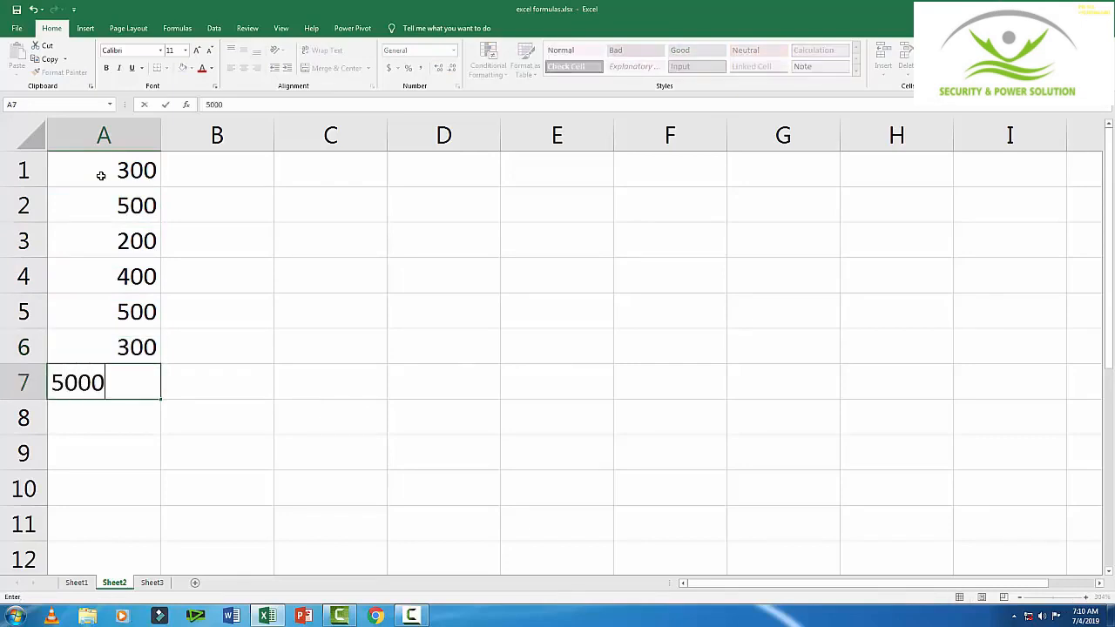
key("Return")
key("Up")
type("500")
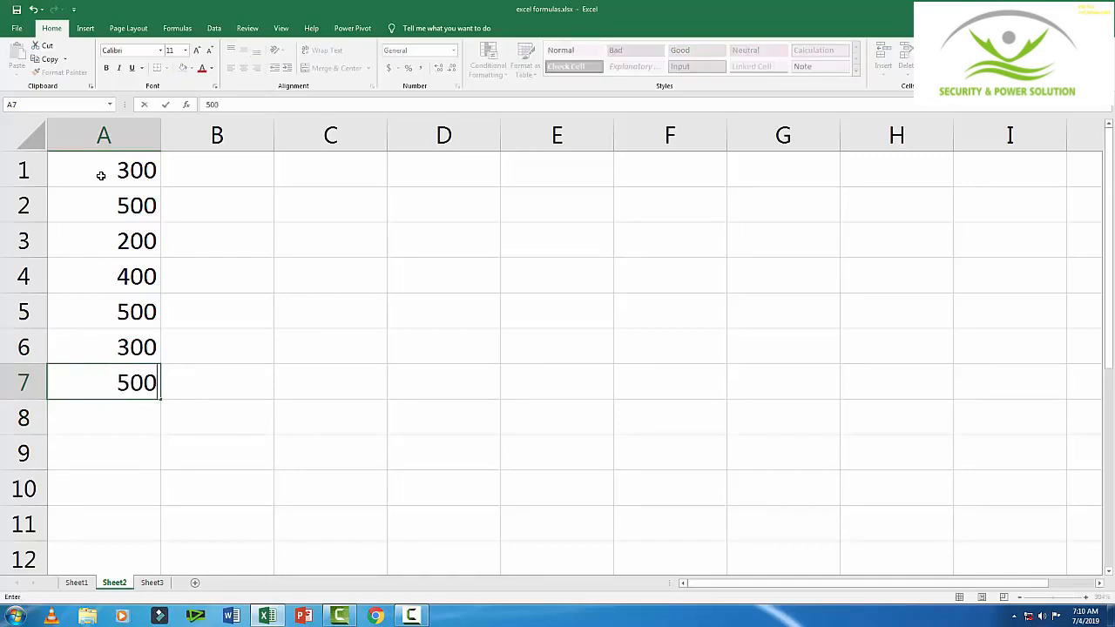
key("Return")
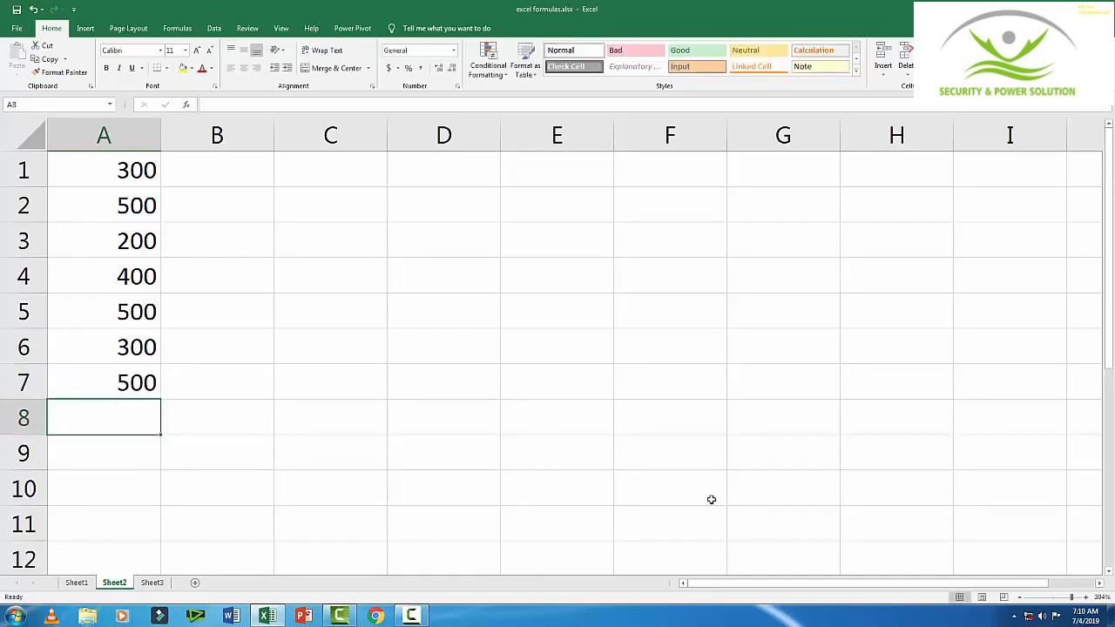
Enter the formula =SUM(A1:A7) in cell A8 to total the new list of numbers
type("=sum")
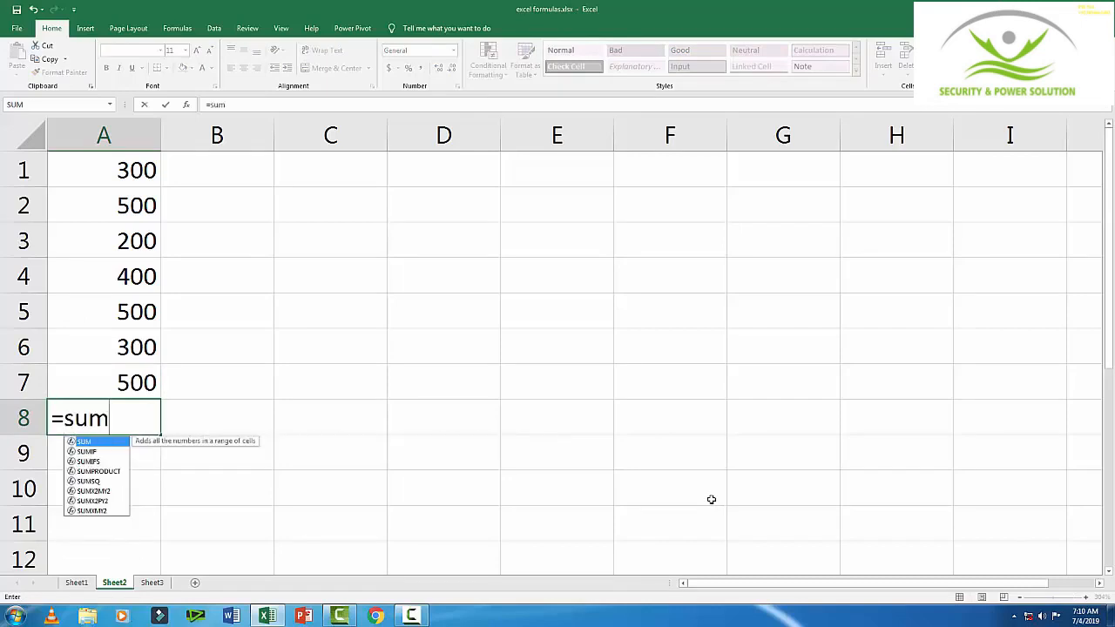
type("(")
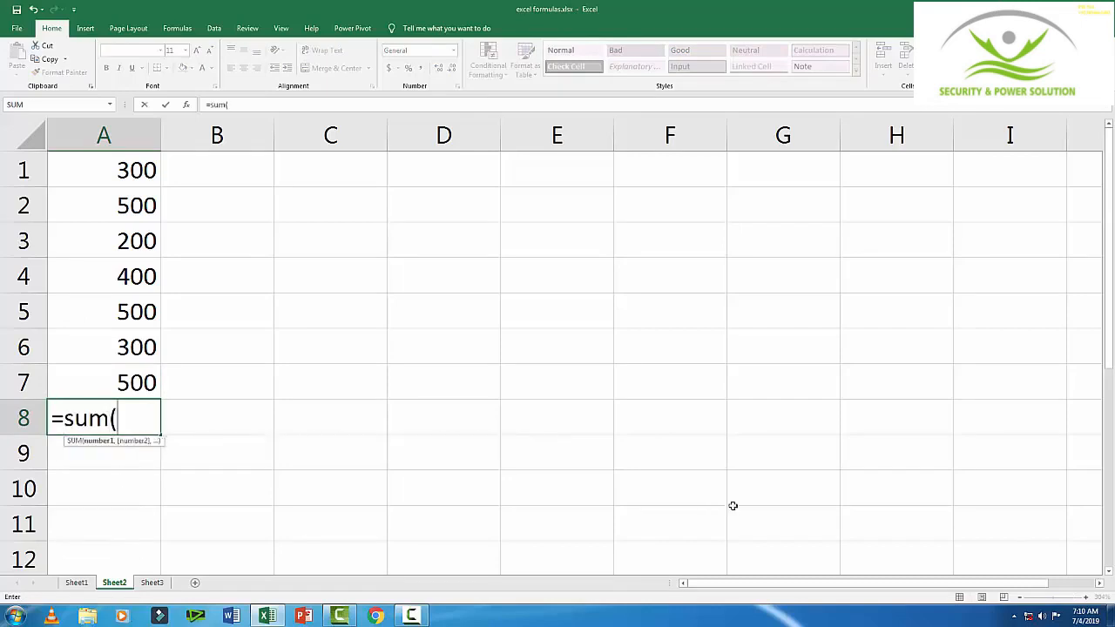
type("a1:a")
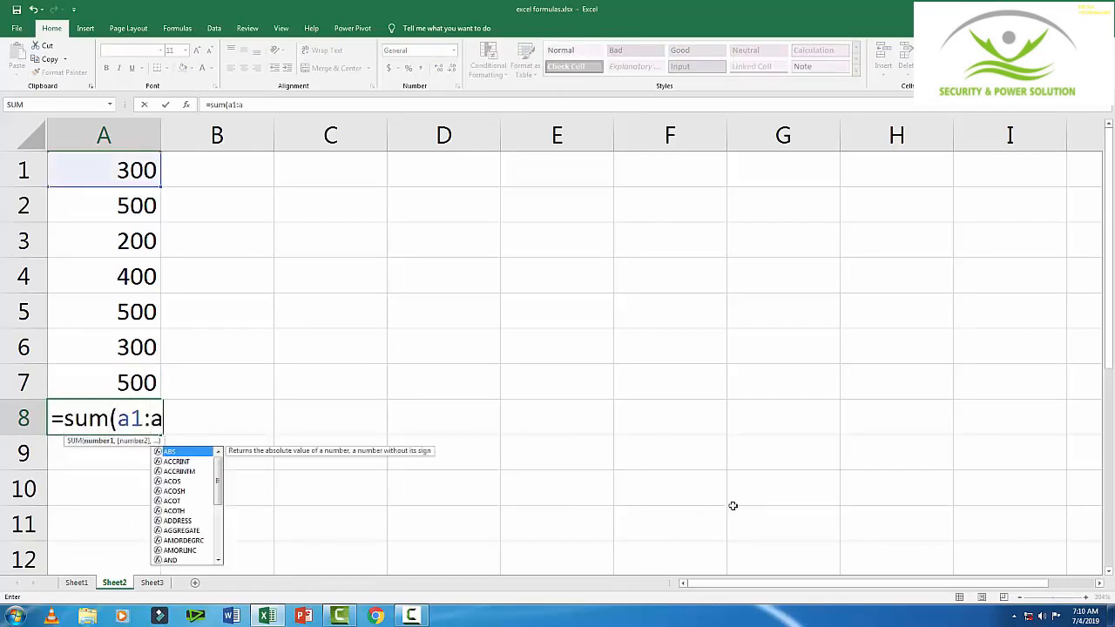
type("7)")
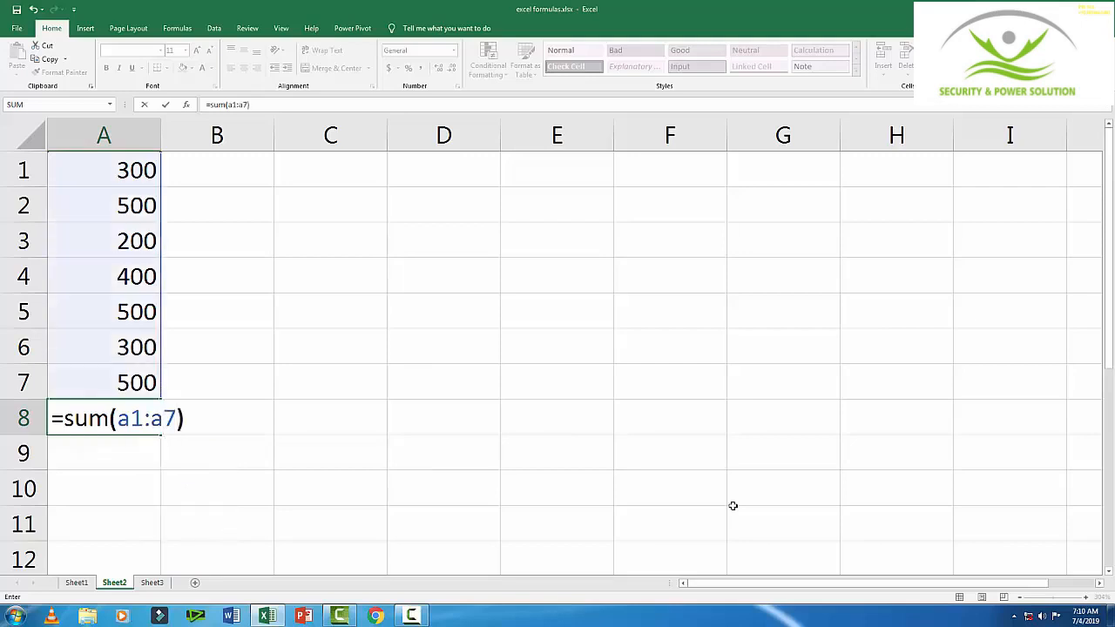
key("Return")
key("Up")
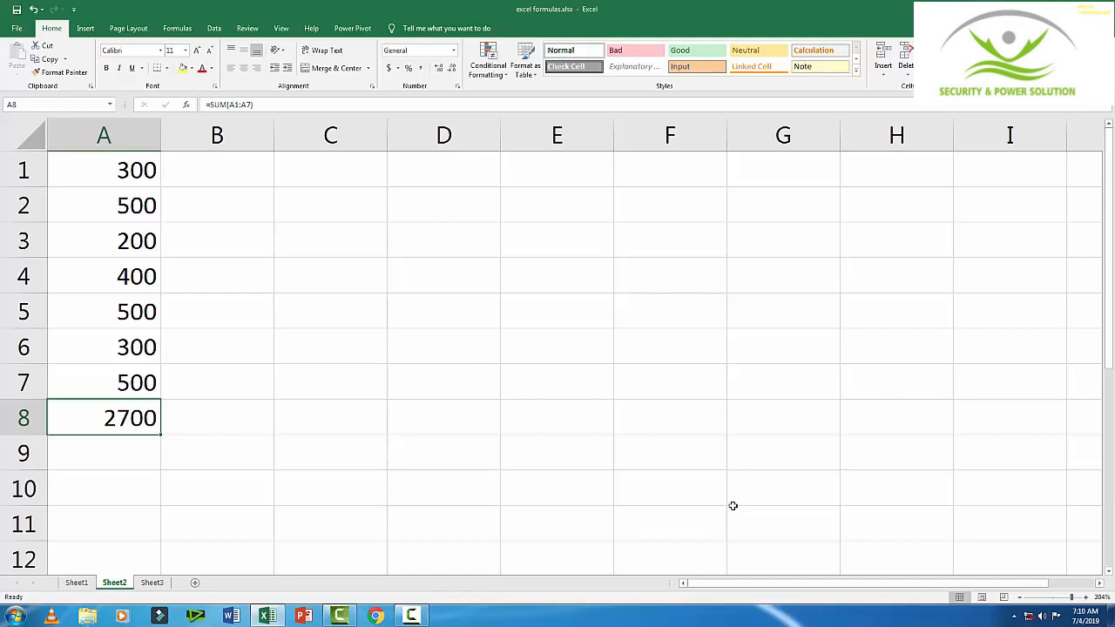
Clear the SUM formula from cell A8 and try to average the list with =avrage(a1:a7)
key("Delete")
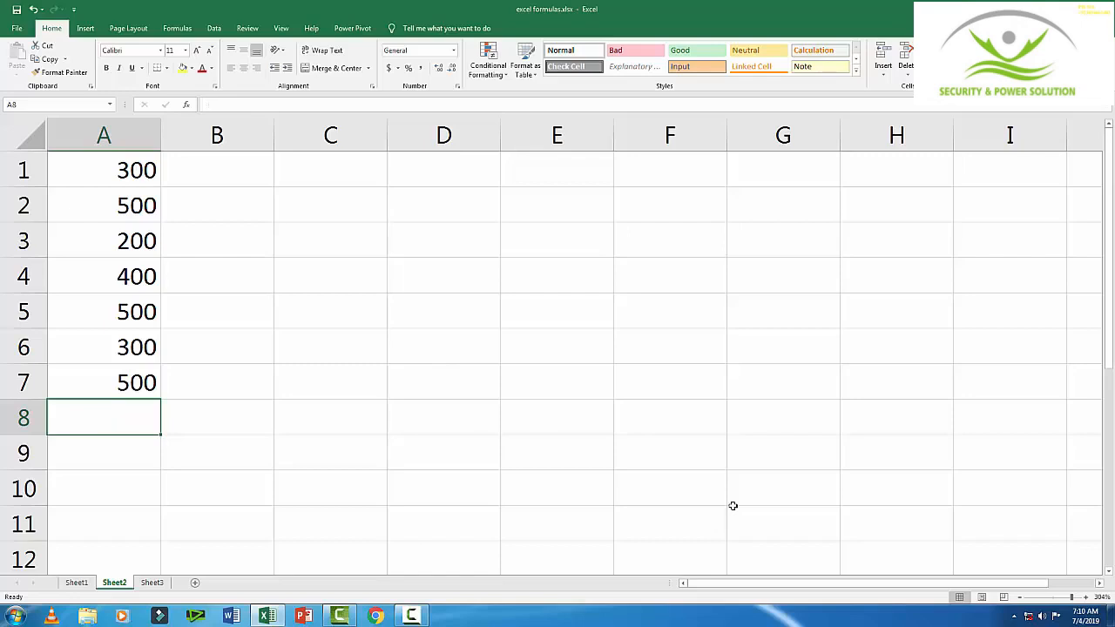
type("=")
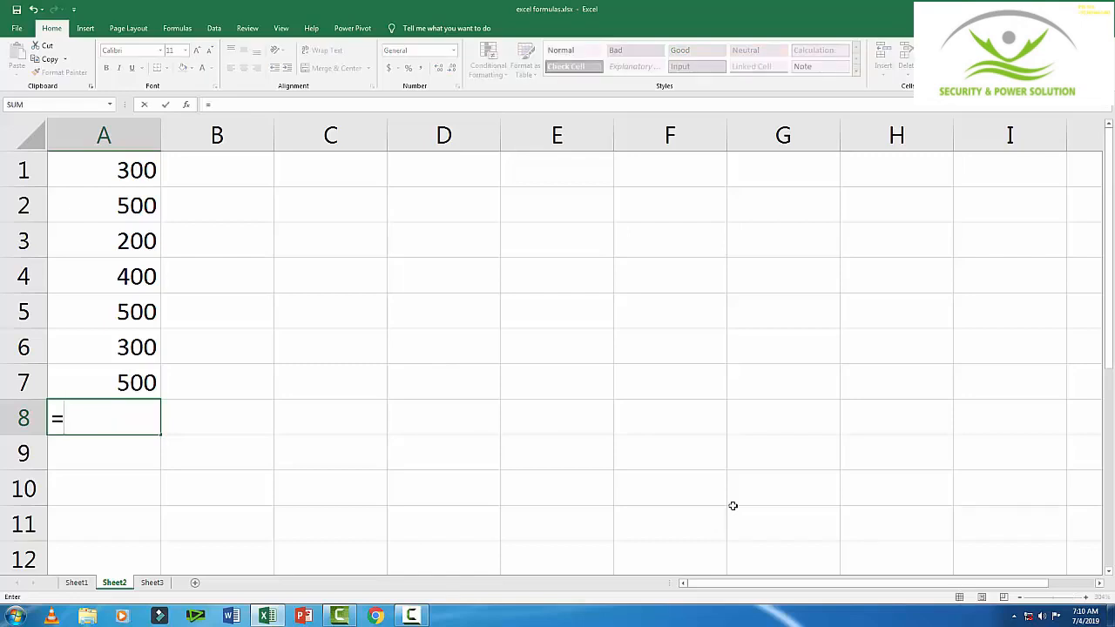
type("avrage")
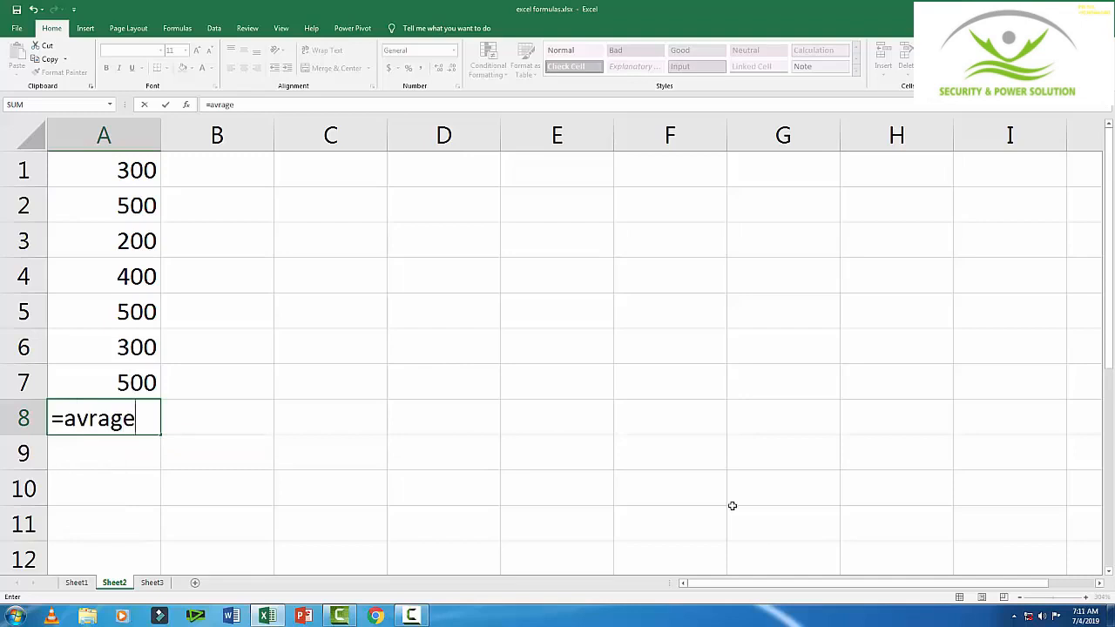
type("(a1")
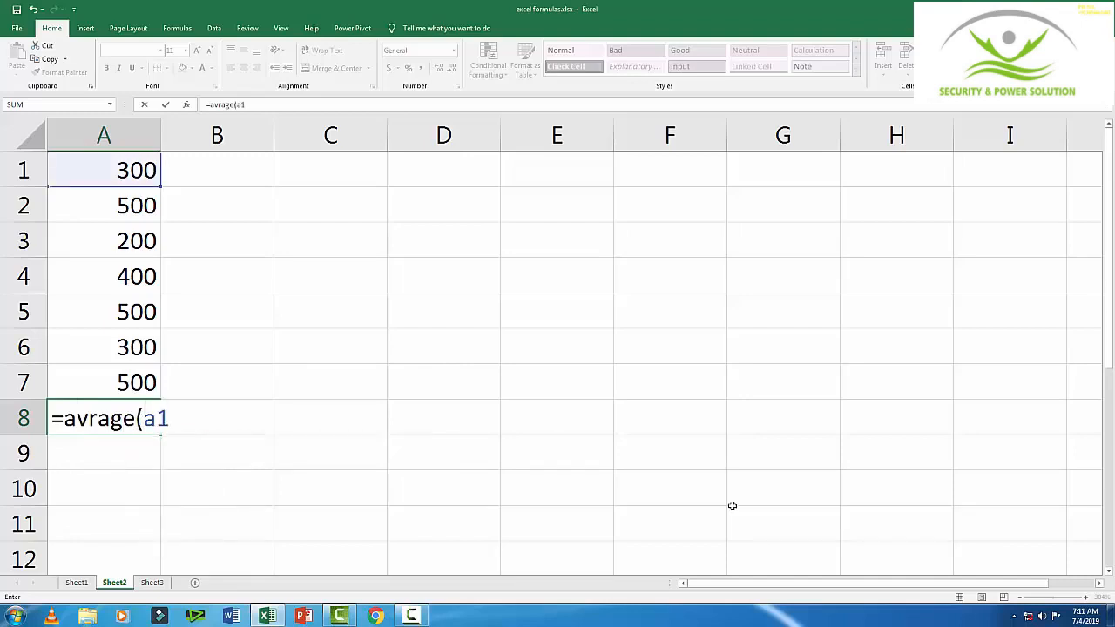
type(":a7")
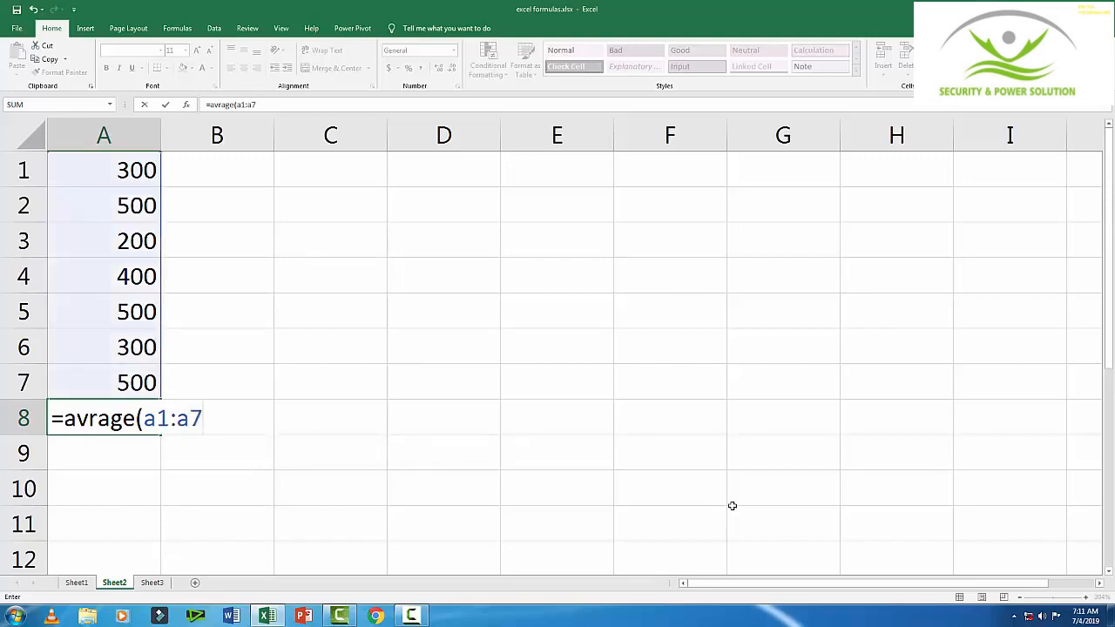
type(")")
key("Return")
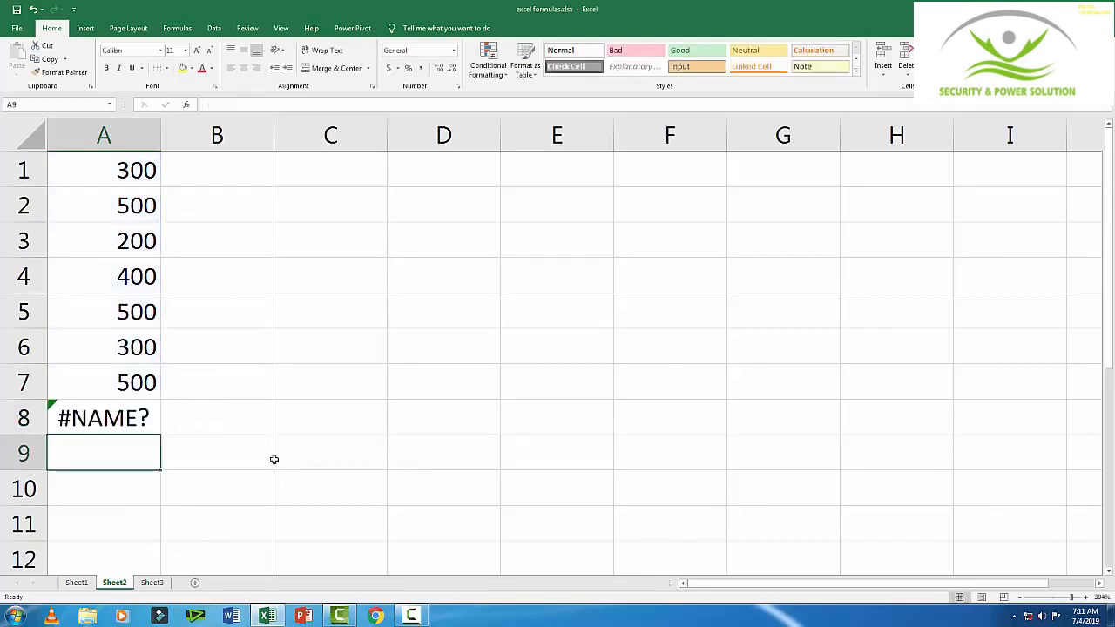
Correct the misspelled function name in cell A8 so the formula reads =average(A1:A7)
left_click(117, 417)
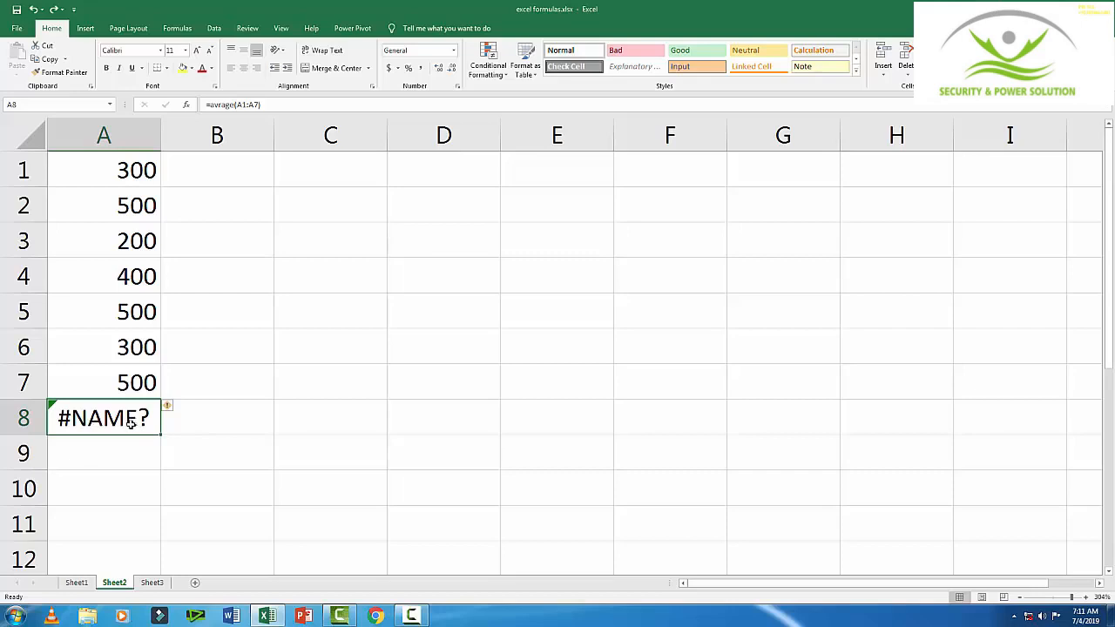
double_click(109, 415)
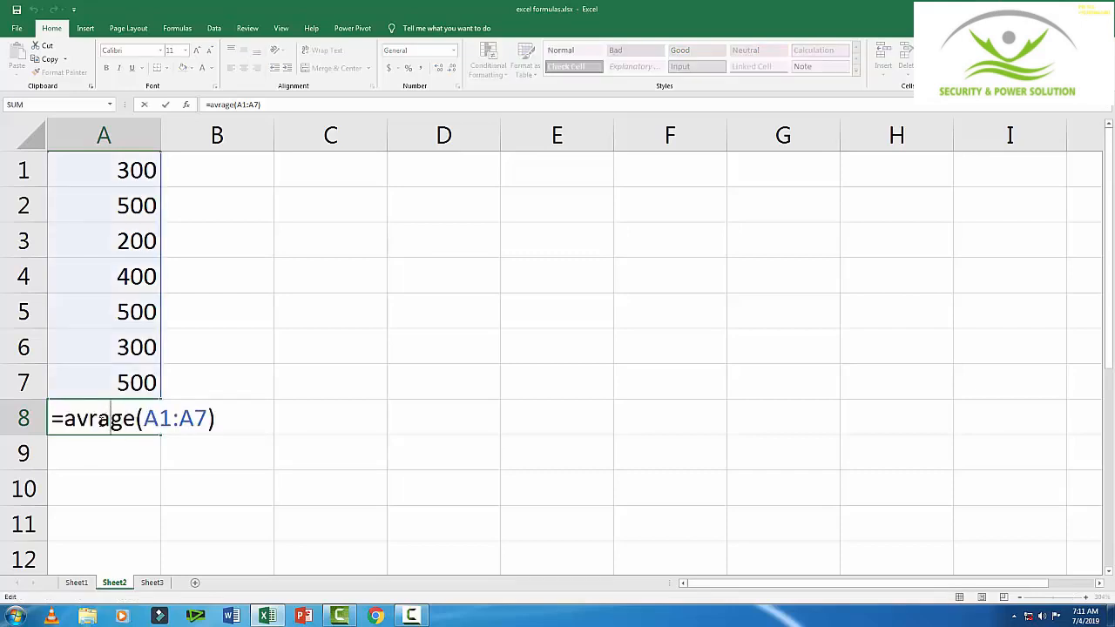
left_click(89, 420)
type("e")
key("Return")
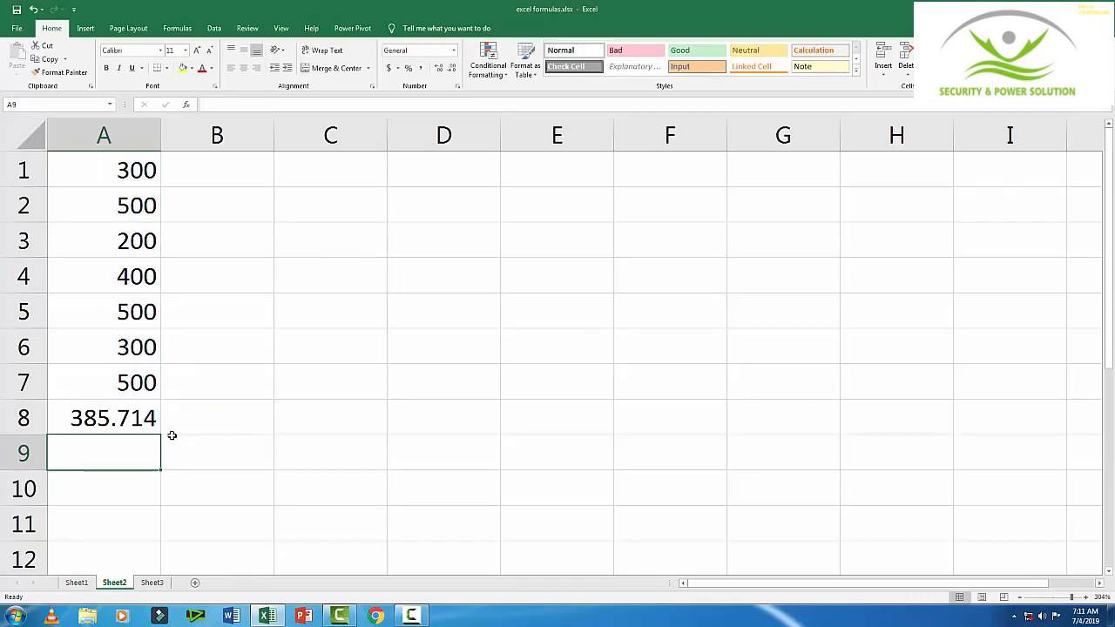
Check the next formula in the Sheet1 list, then enter =today() in cell C2 of Sheet2
left_click(80, 583)
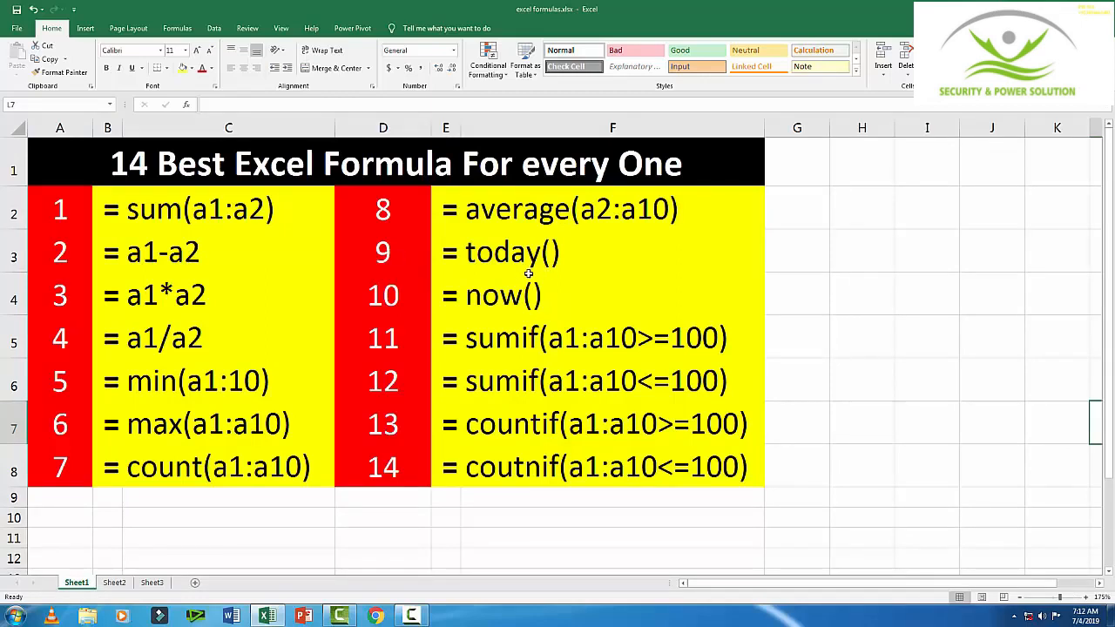
left_click(115, 583)
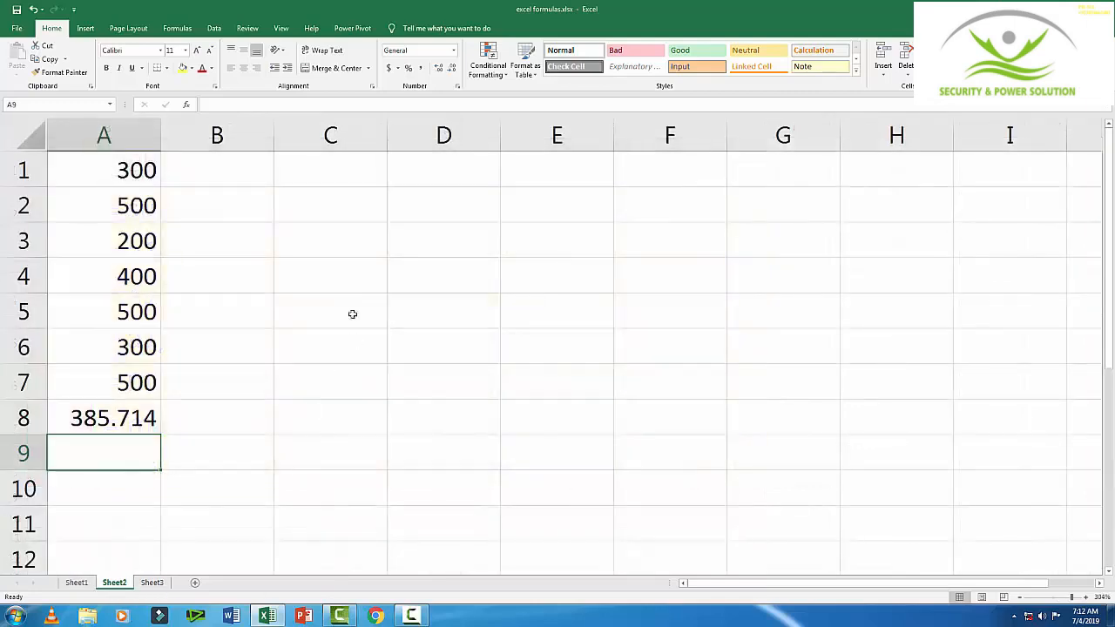
left_click(312, 210)
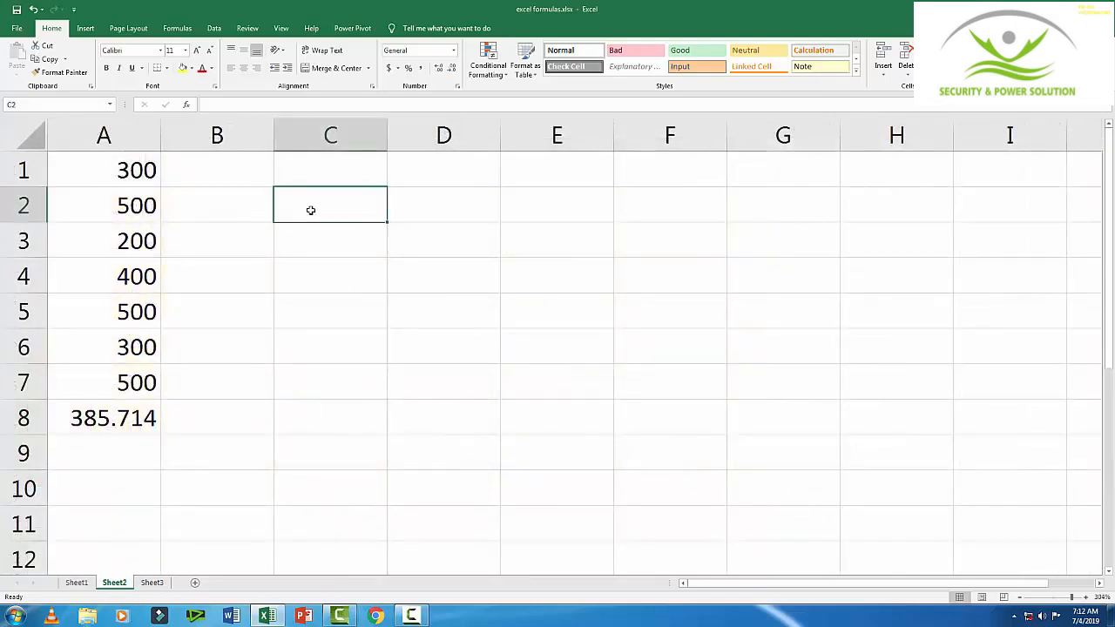
type("=")
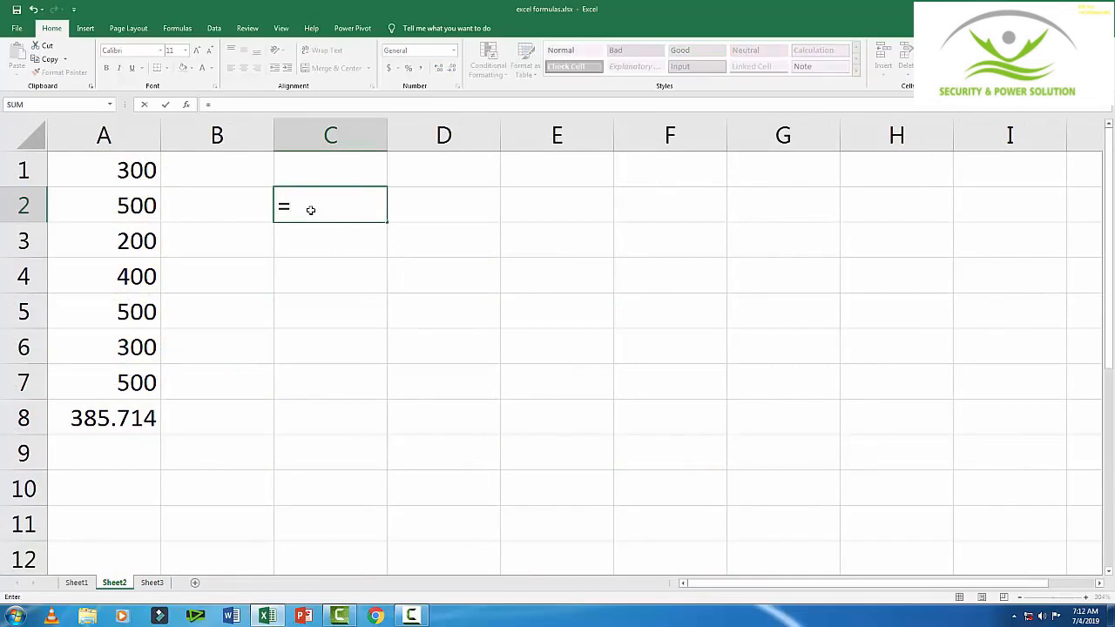
type("today")
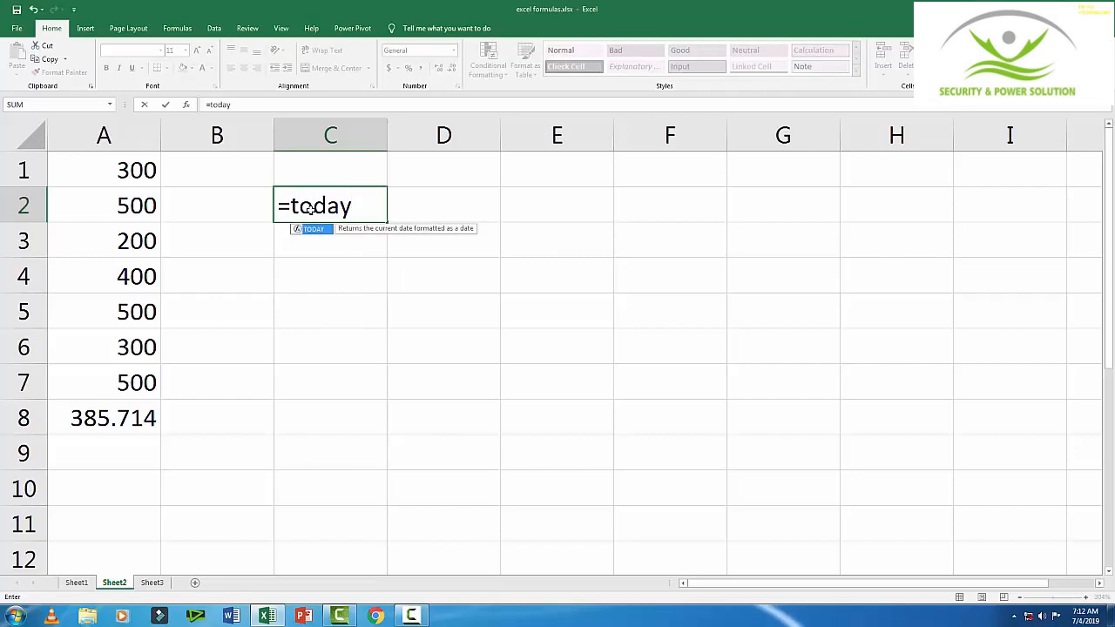
type("()")
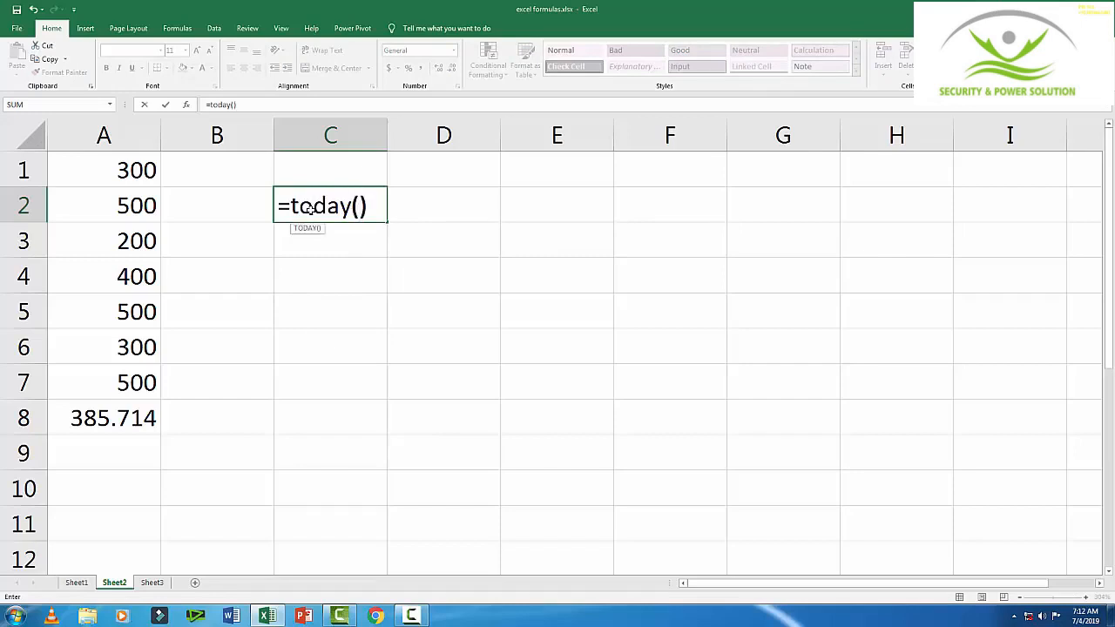
key("Return")
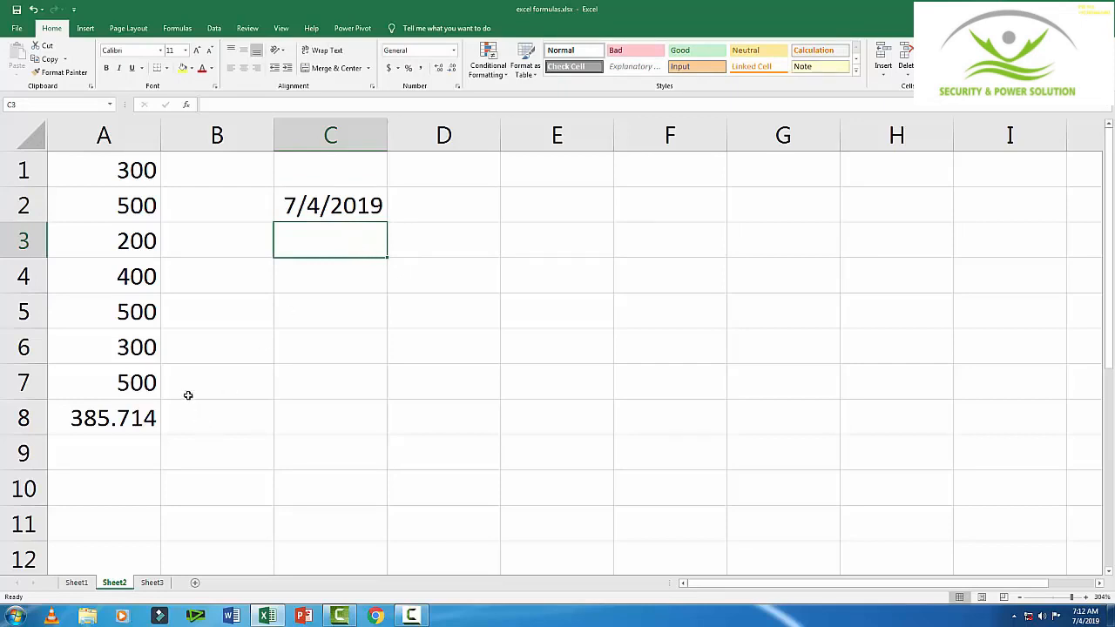
Consult Sheet1 for the tenth formula and enter =now() in cell C3 of Sheet2
left_click(77, 583)
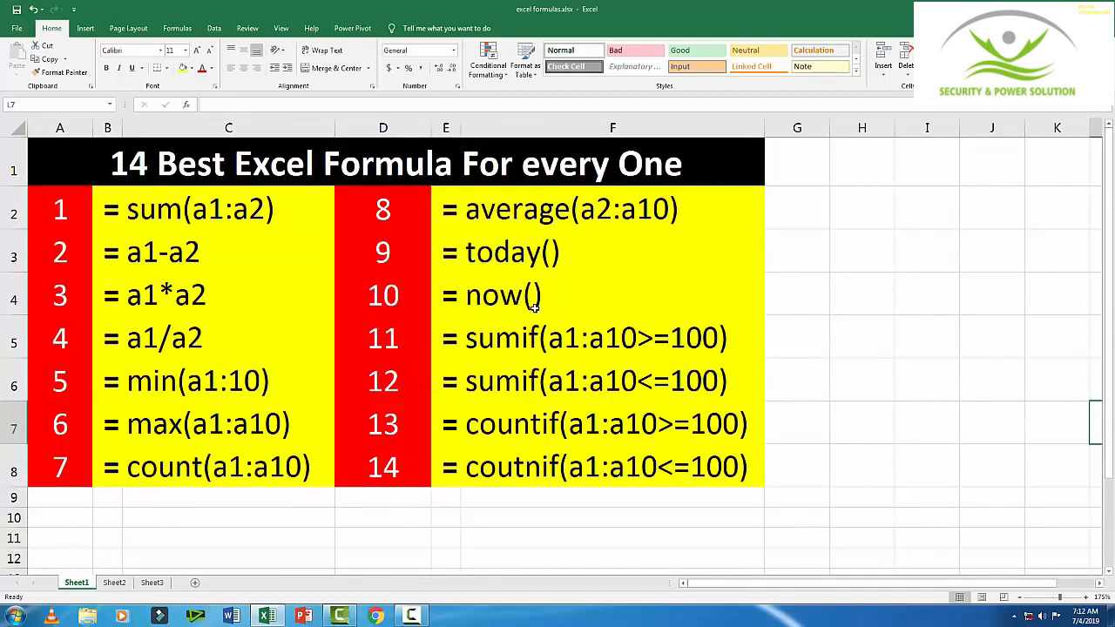
left_click(122, 584)
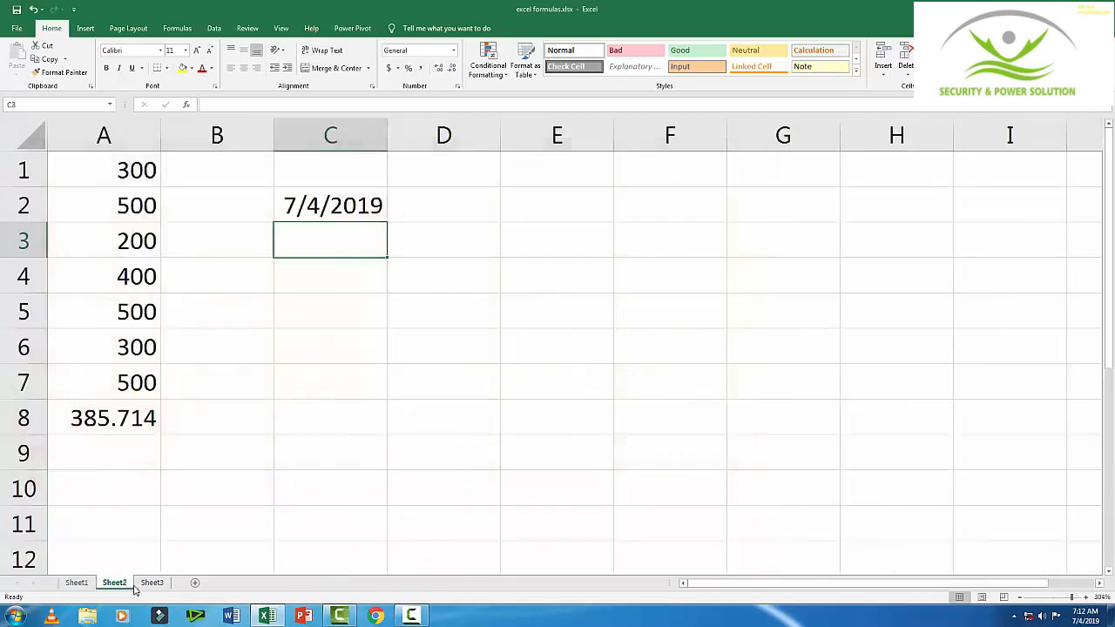
type("=now")
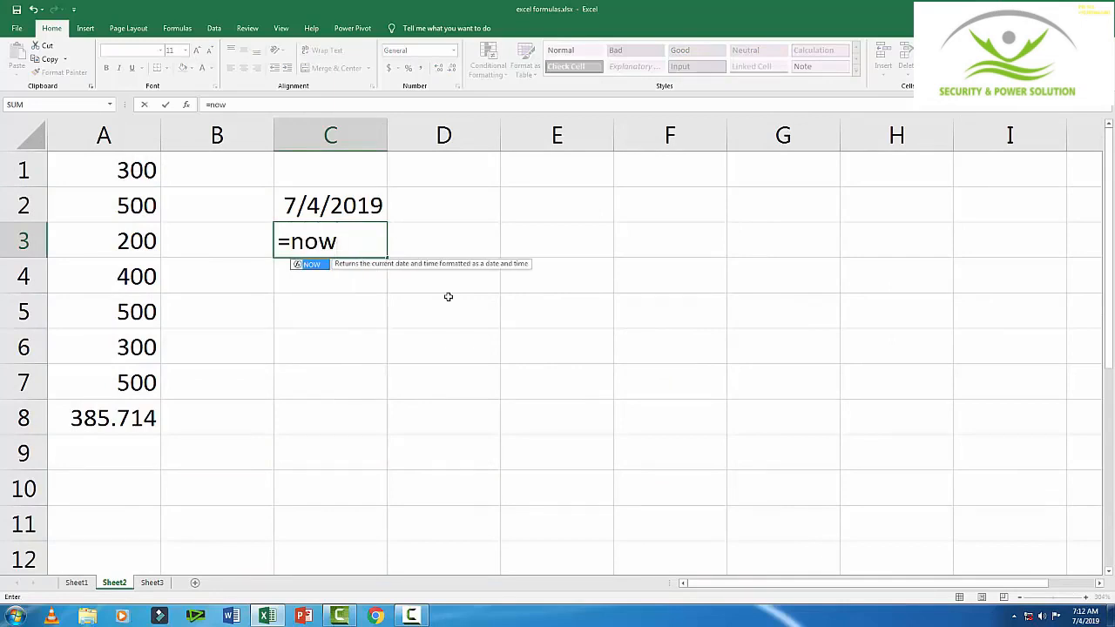
type("()")
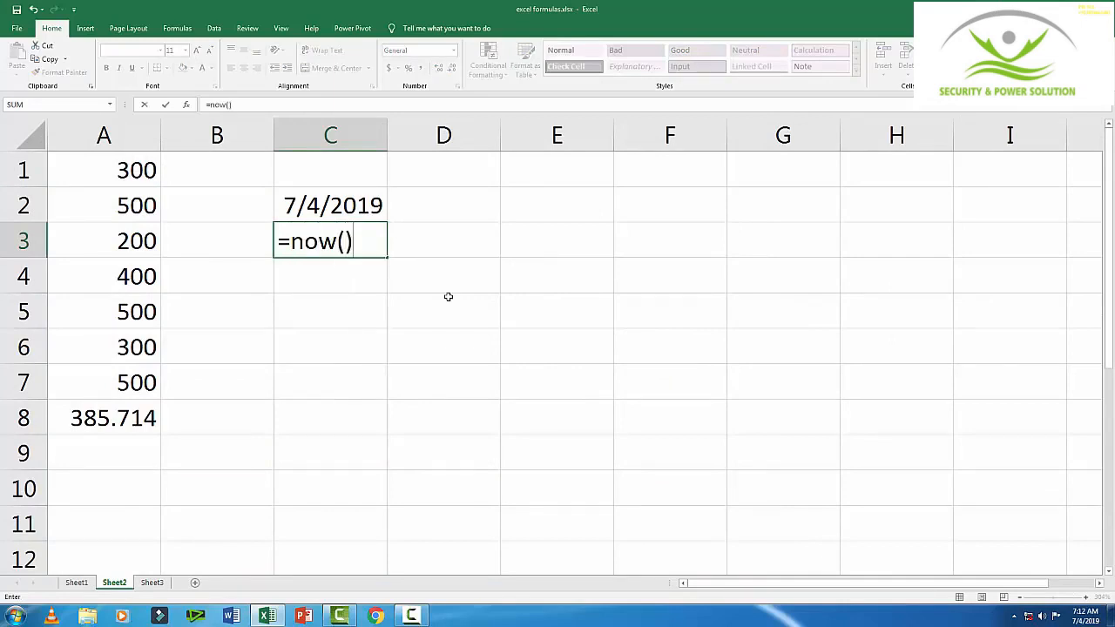
key("Return")
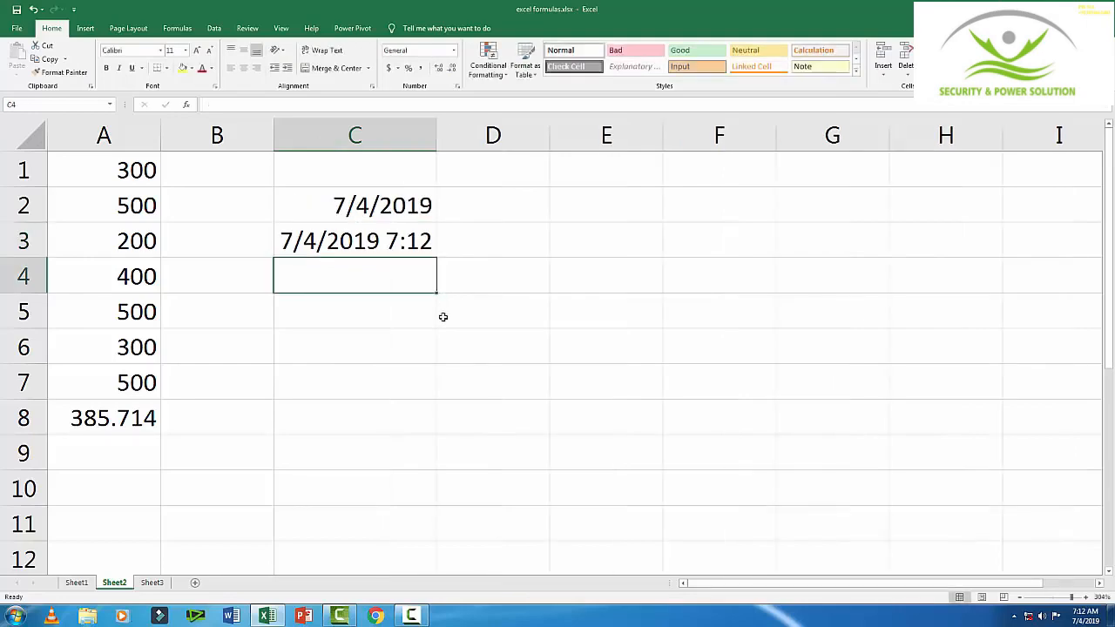
Clear the contents of the range A1:D11 on Sheet2, including the numbers, the average and the date formulas
left_click(77, 583)
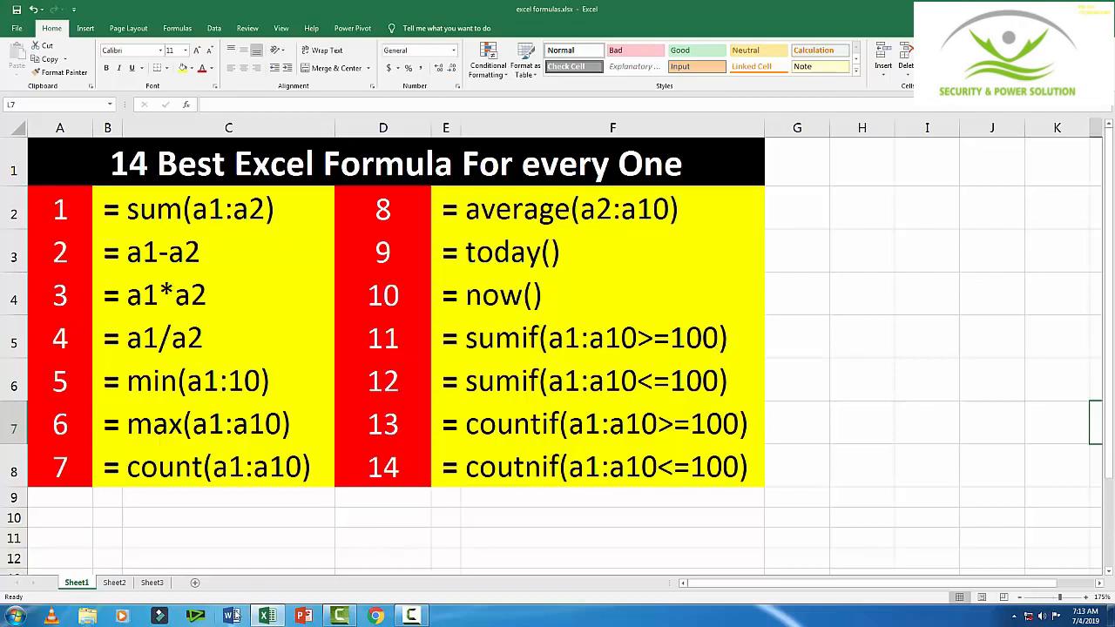
left_click(114, 582)
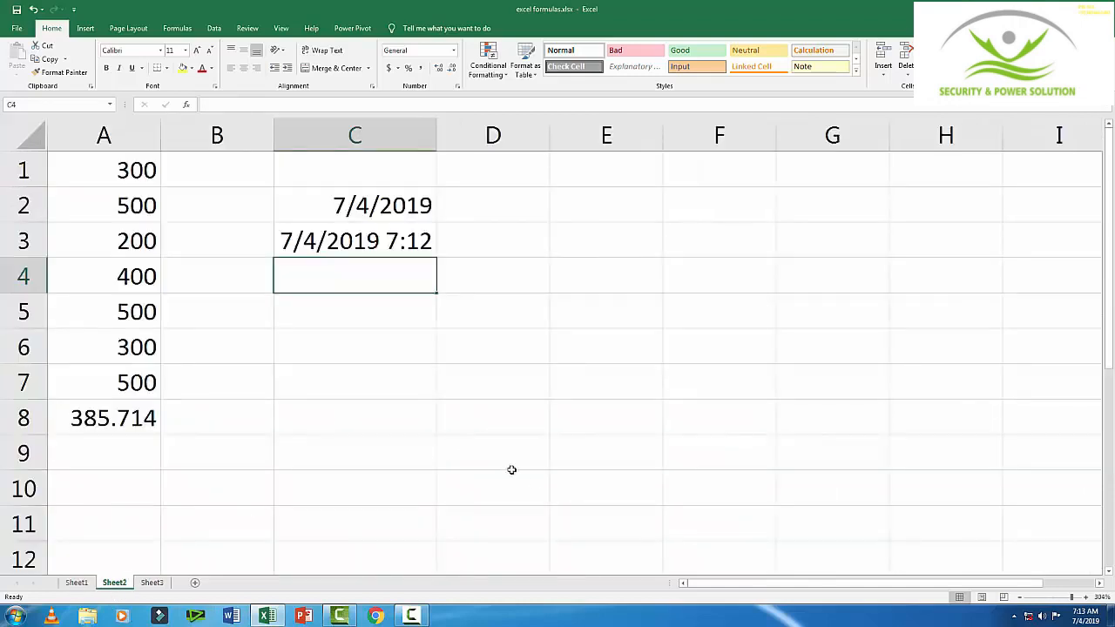
left_click(530, 513)
left_click_drag(216, 401, 3, 61)
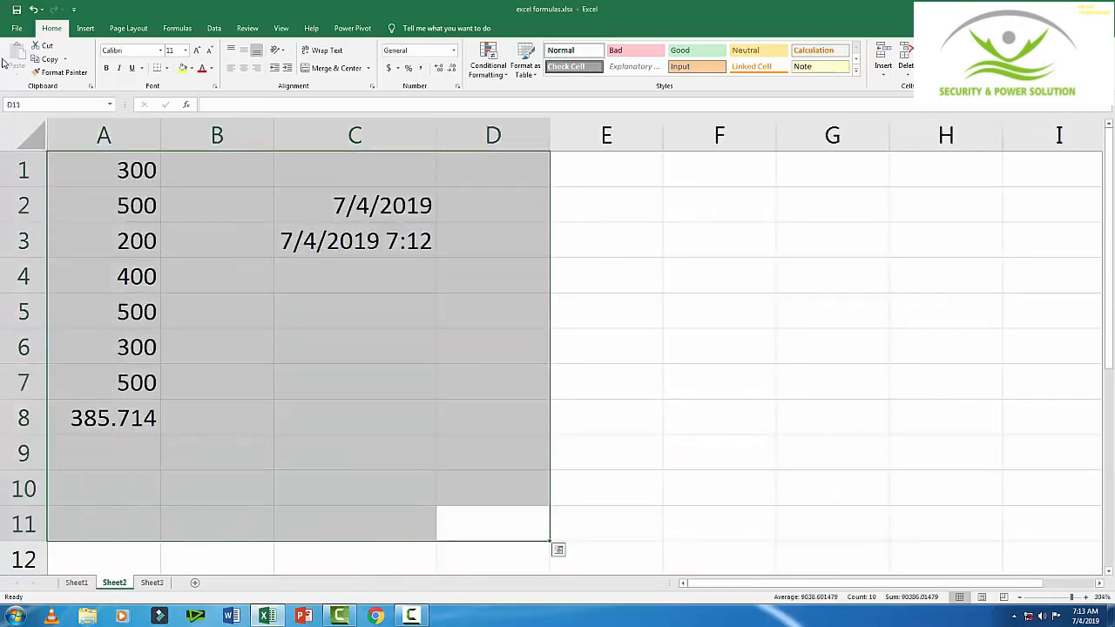
key("Delete")
Enter the numbers 500, 200, 100, 200, 500, 100, 500, 20, 50 and 30 in cells A1 to A10
left_click(73, 174)
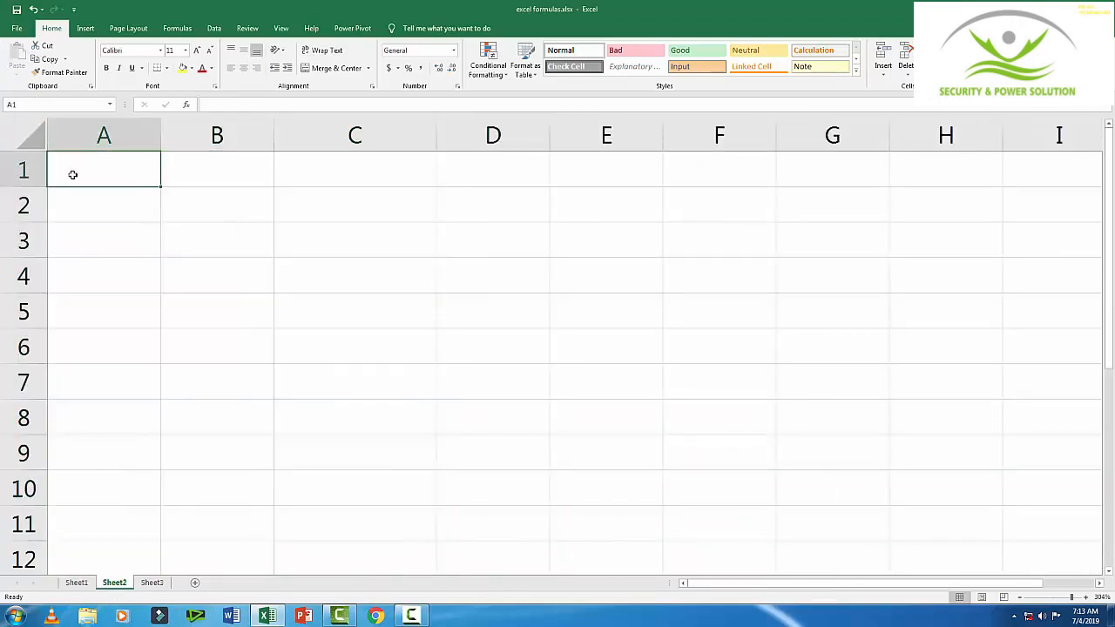
type("500")
key("Return")
type("200")
key("Return")
type("1")
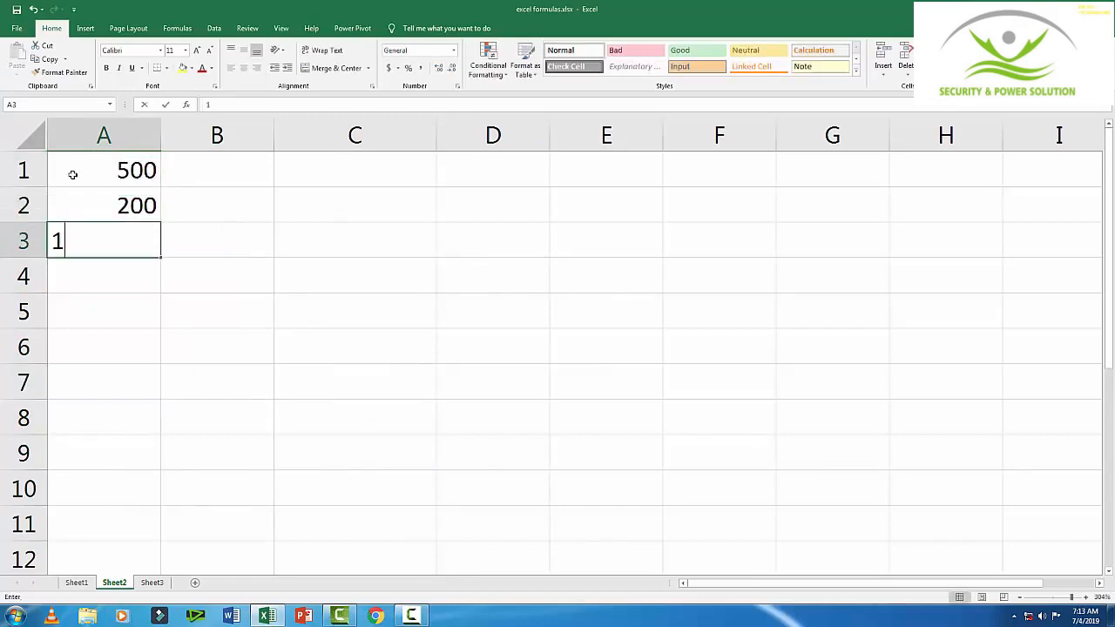
type("00")
key("Return")
type("200")
key("Return")
type("500")
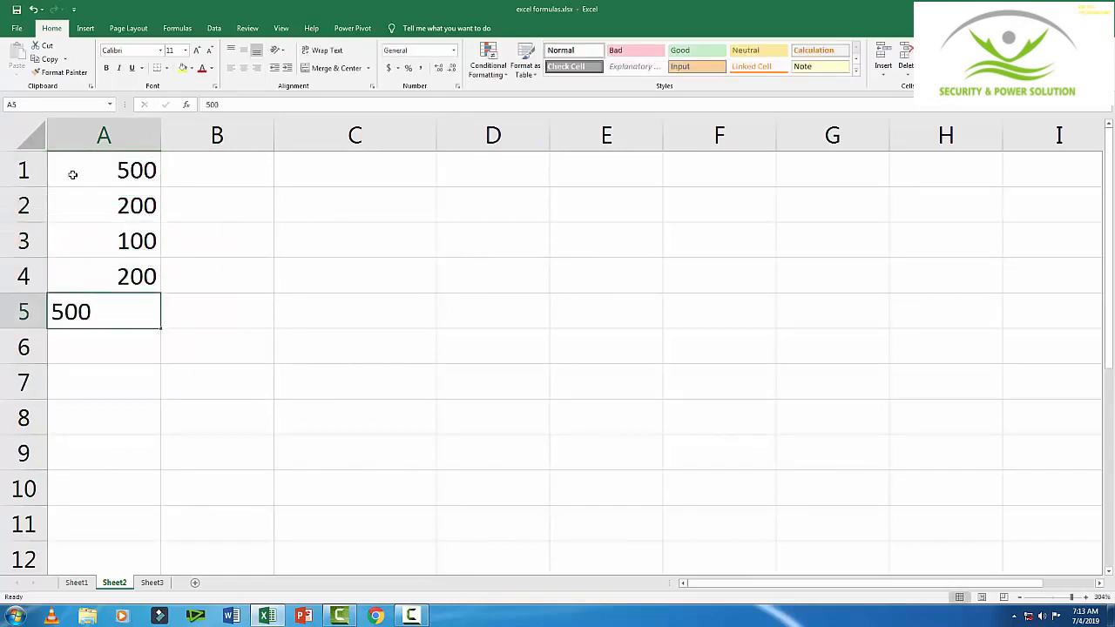
key("Return")
type("100")
key("Return")
type("500")
key("Return")
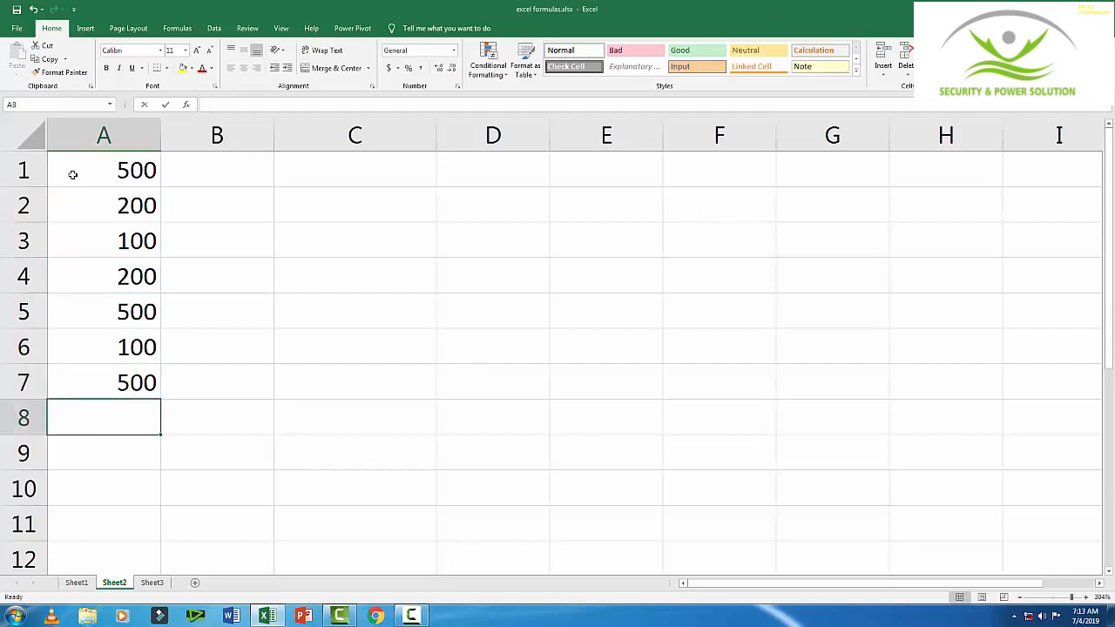
type("52")
key("Escape")
type("20")
key("Return")
type("5")
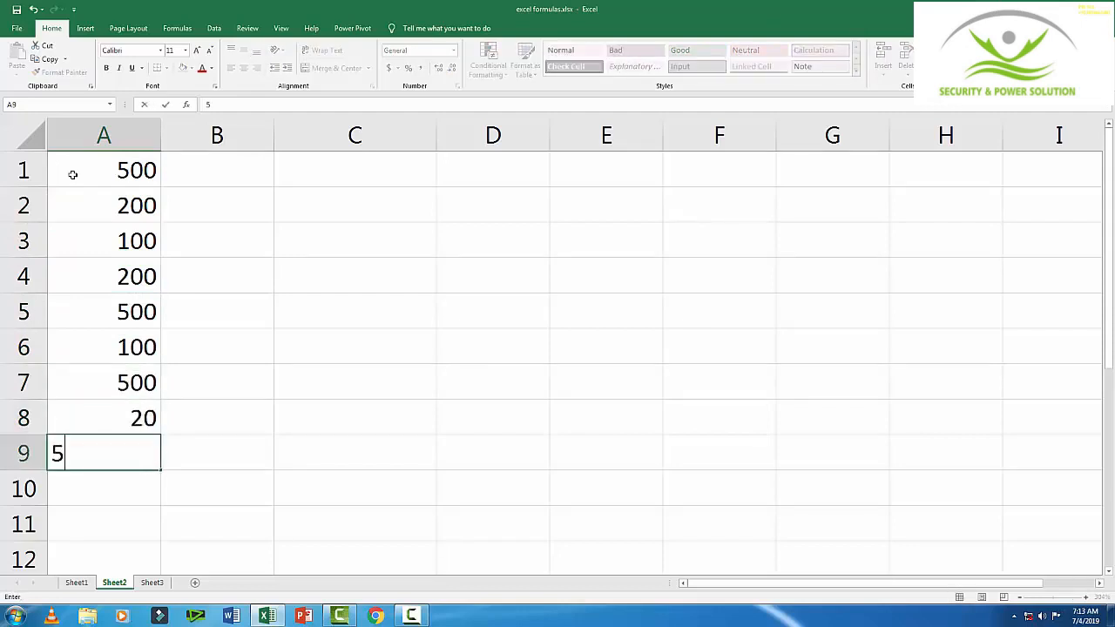
type("0")
key("Return")
type("3")
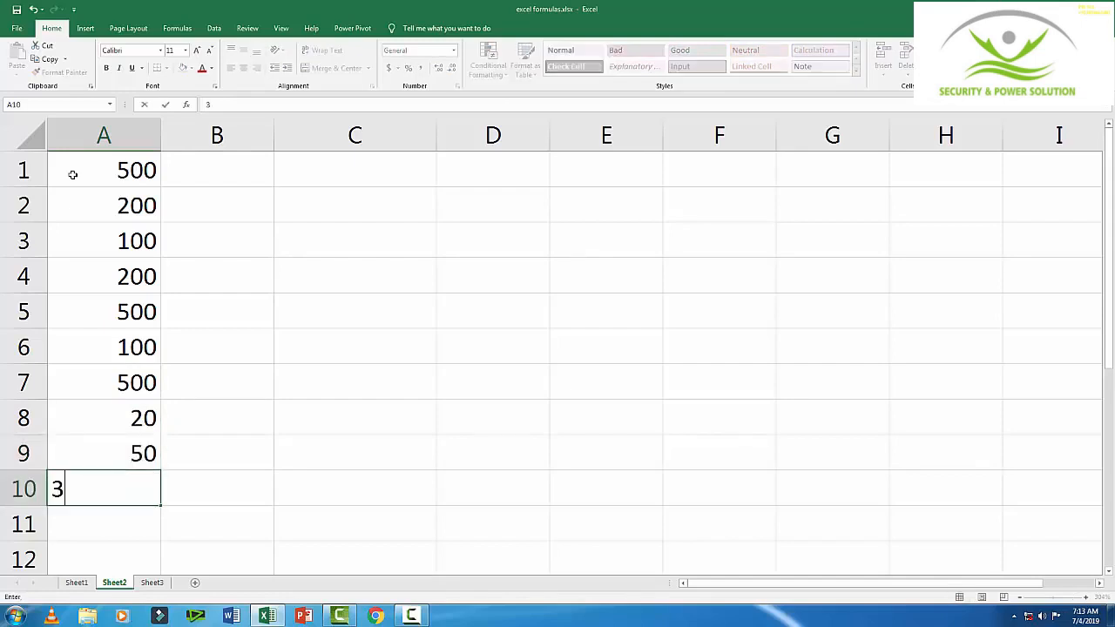
type("0")
key("Return")
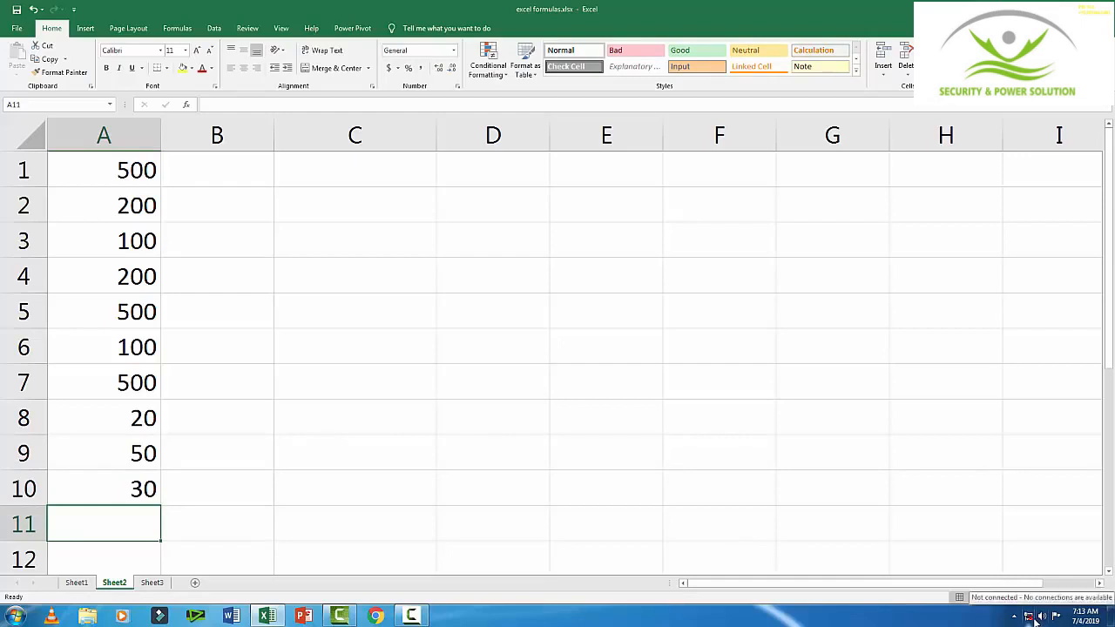
Enter the formula =sumif(a1:a10,">=100") in cell A11 to total the values of at least 100
type("=")
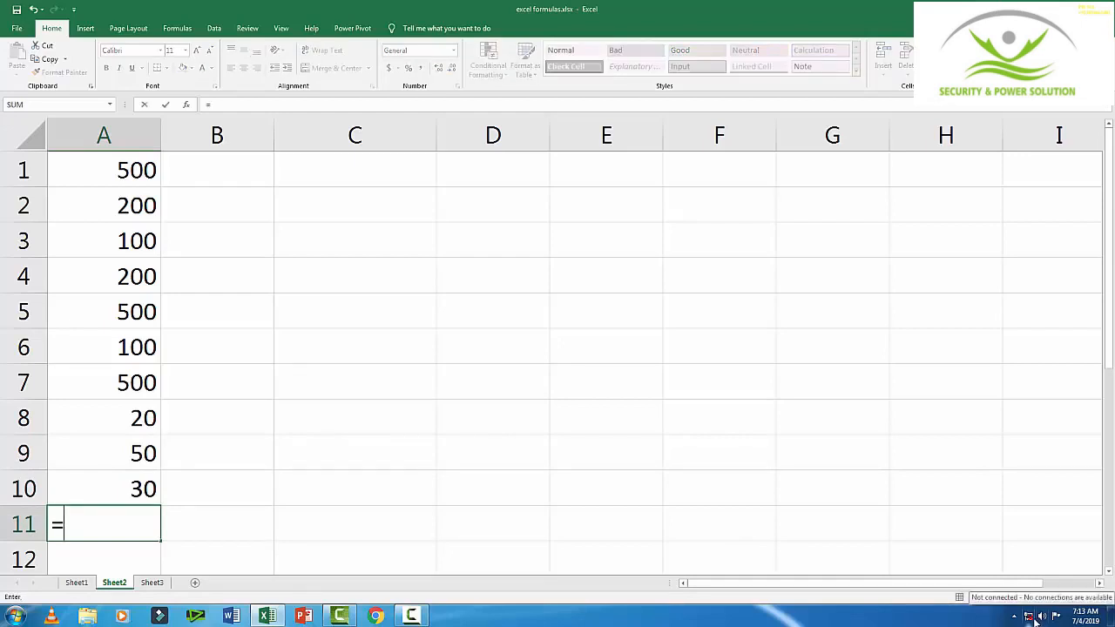
type("sumif")
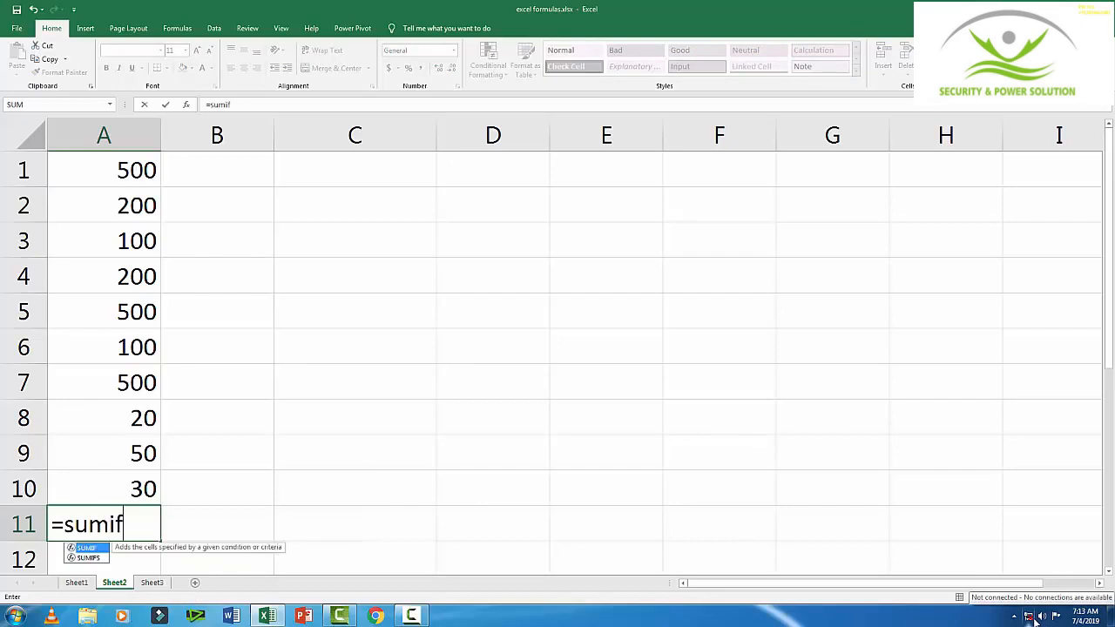
type("(")
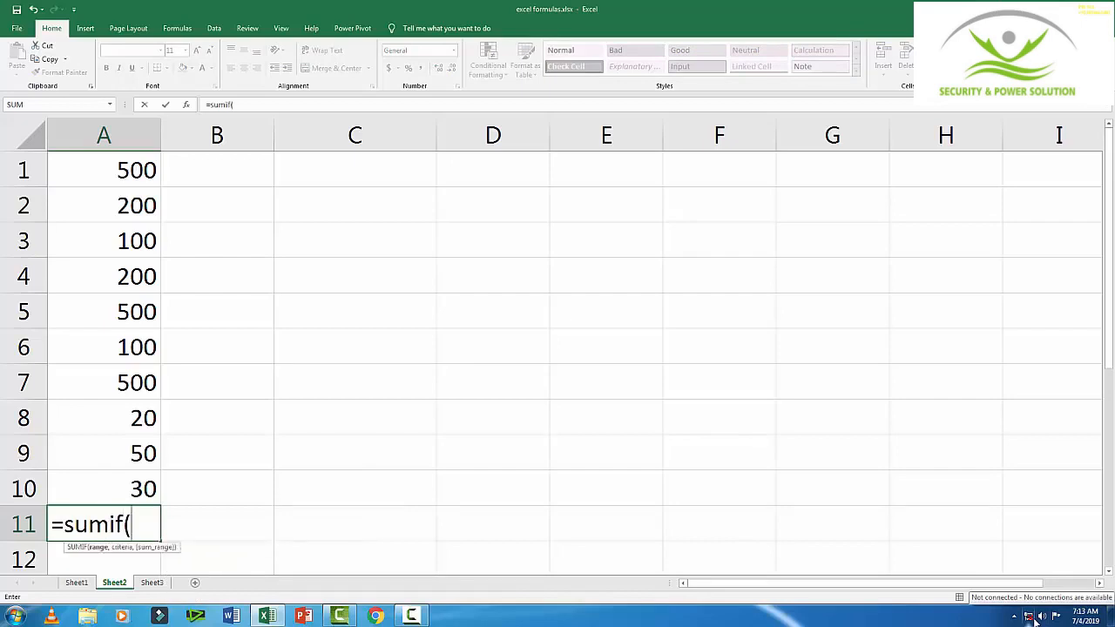
type("a1:")
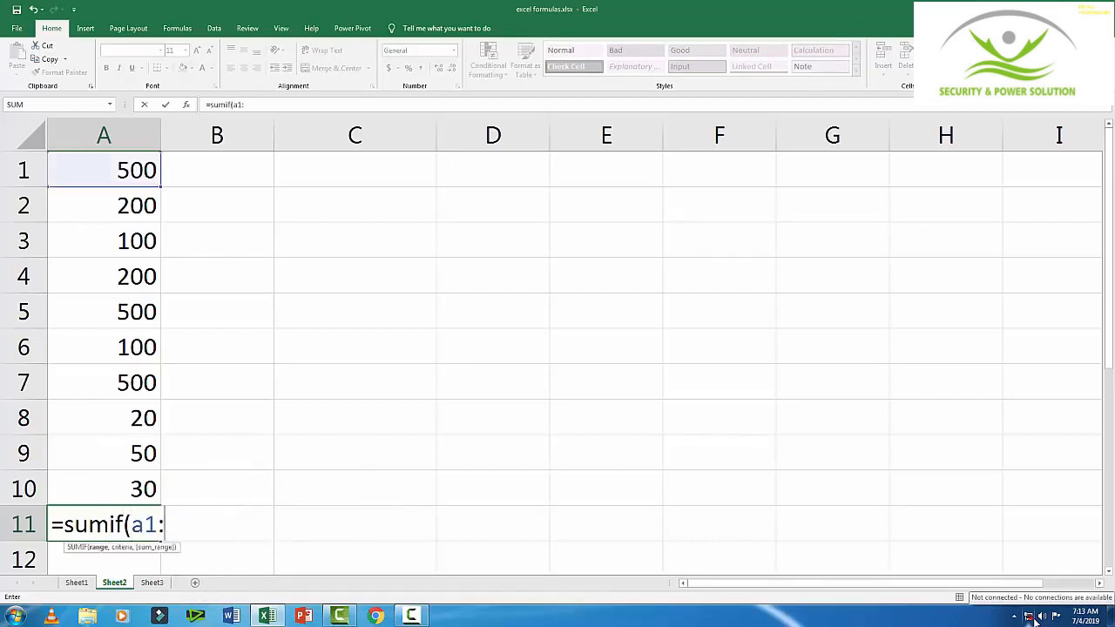
type("a10")
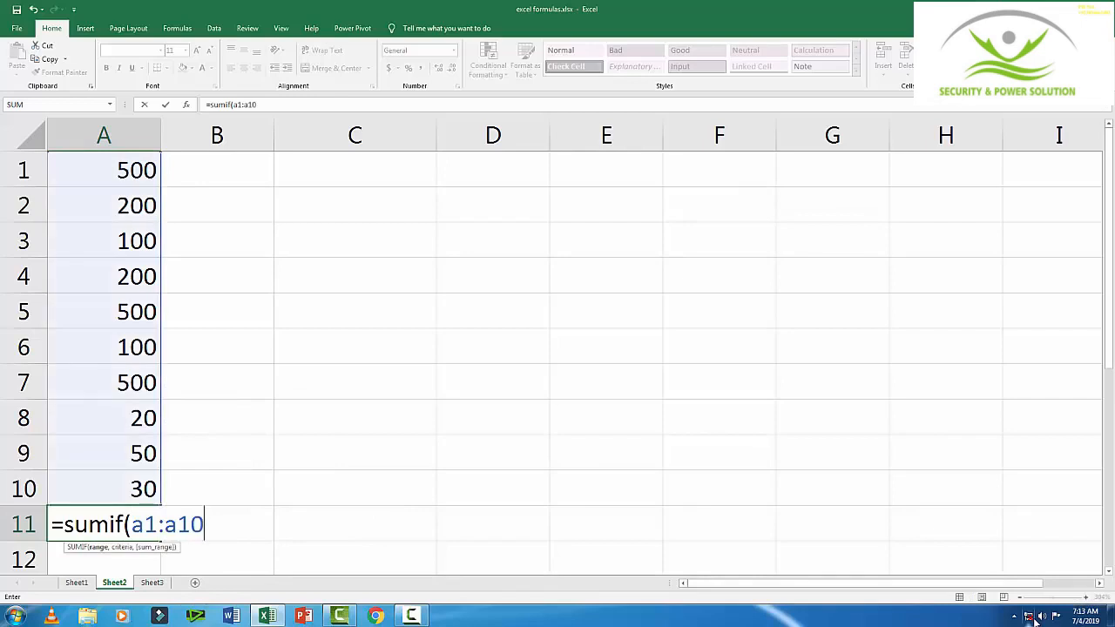
type(",\">=")
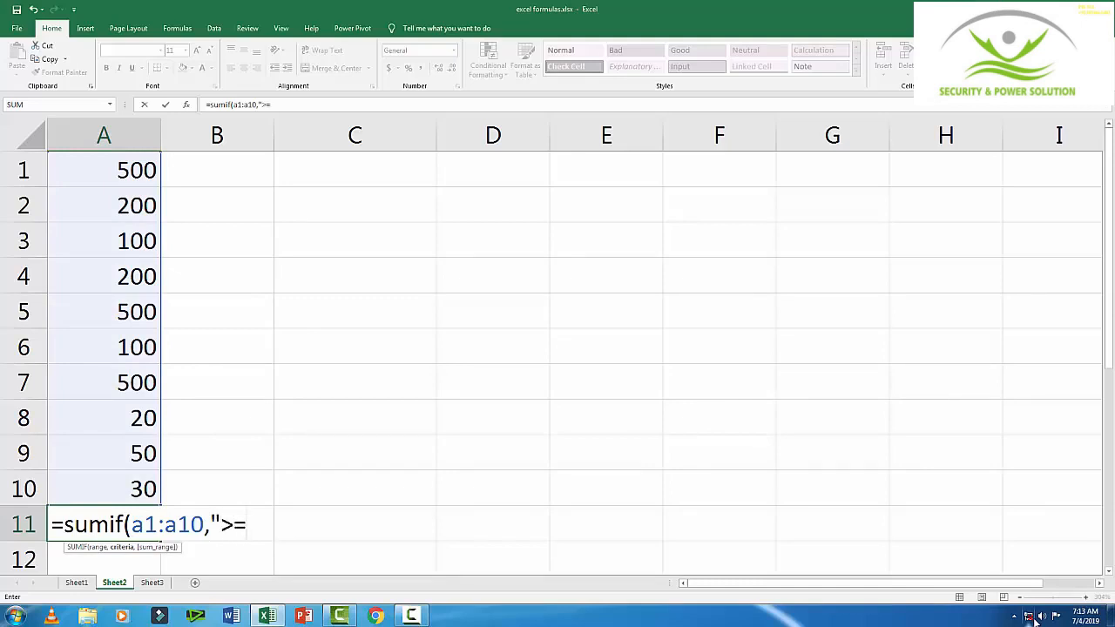
type("100\")")
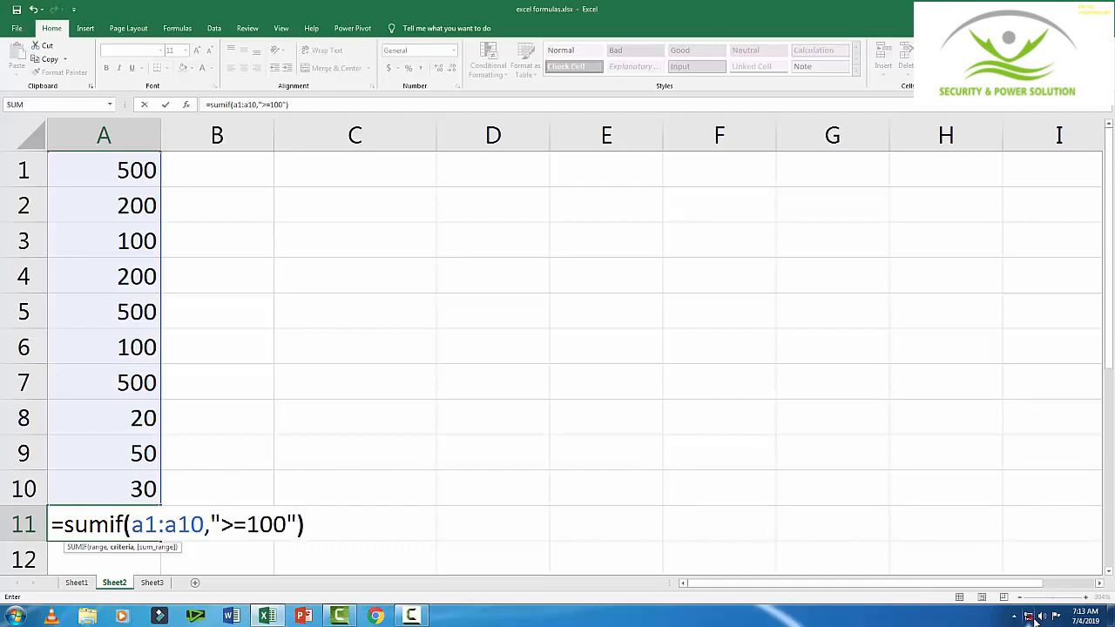
key("Return")
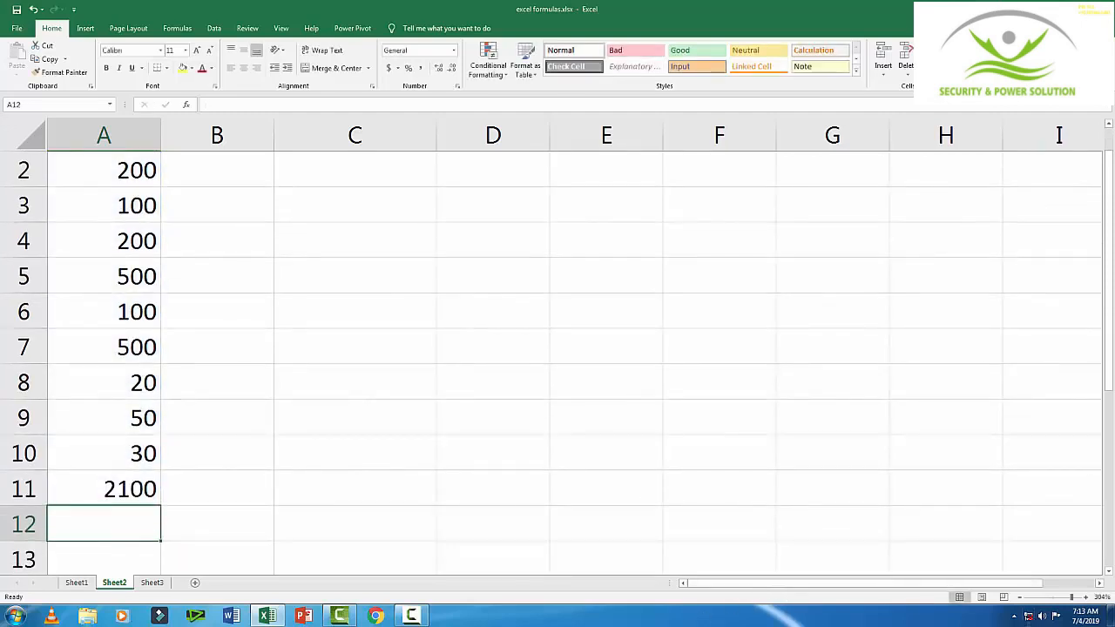
Consult Sheet1 for the twelfth formula and clear the SUMIF formula from cell A11 of Sheet2
left_click(132, 488)
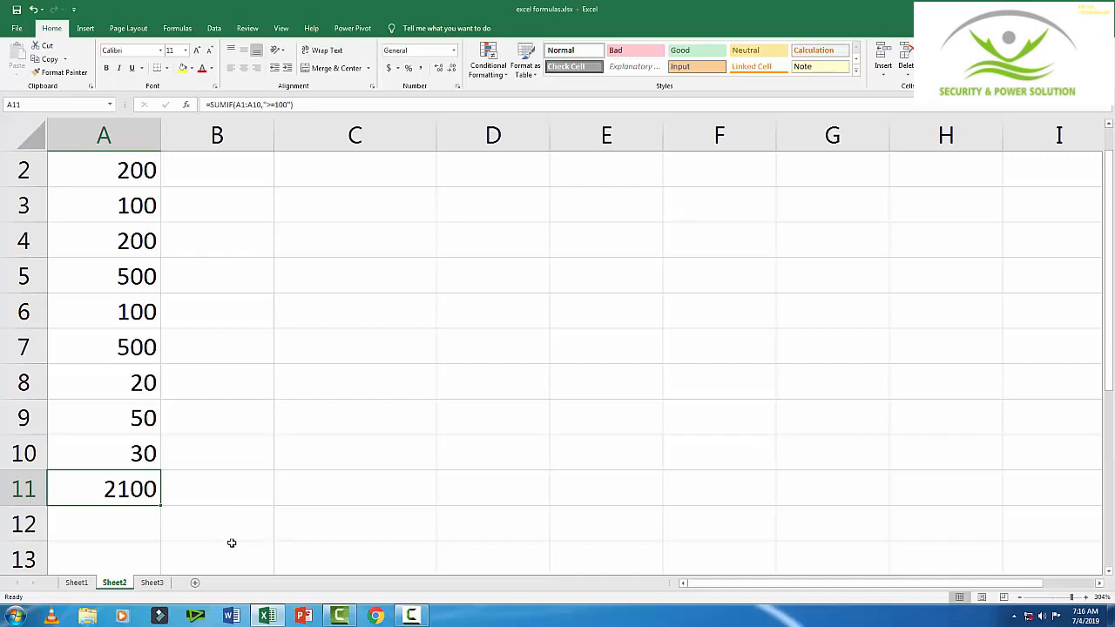
left_click(75, 583)
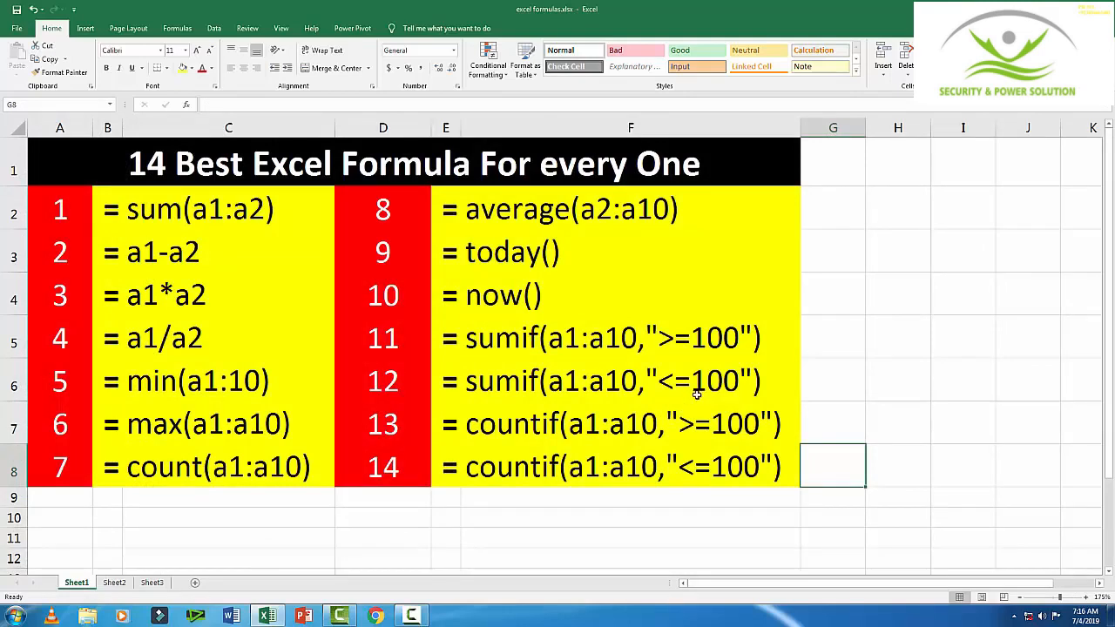
left_click(114, 583)
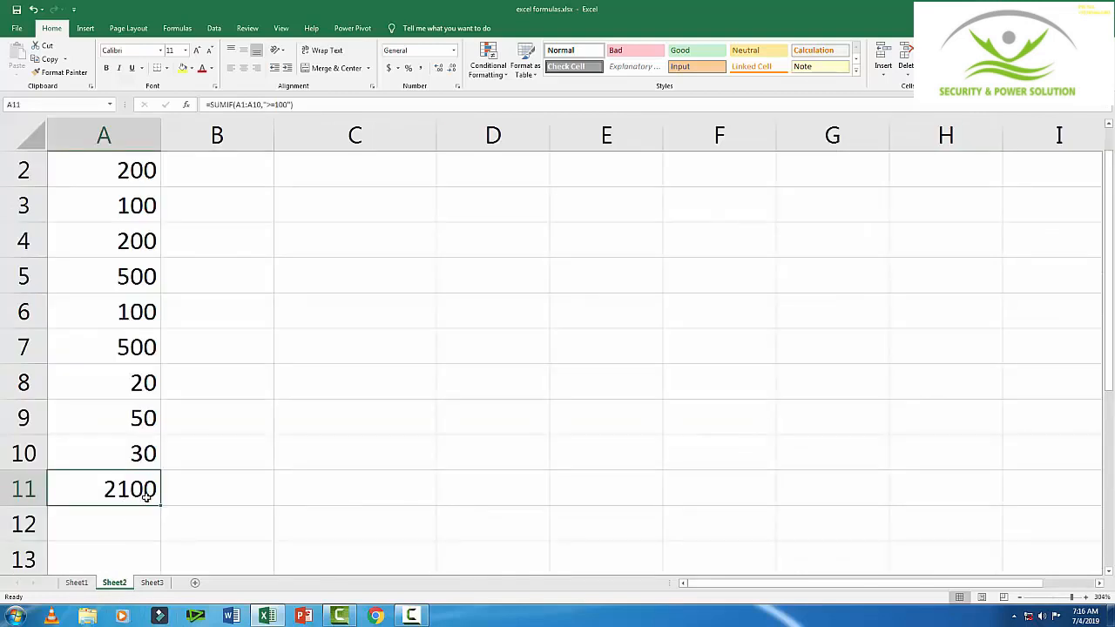
key("Delete")
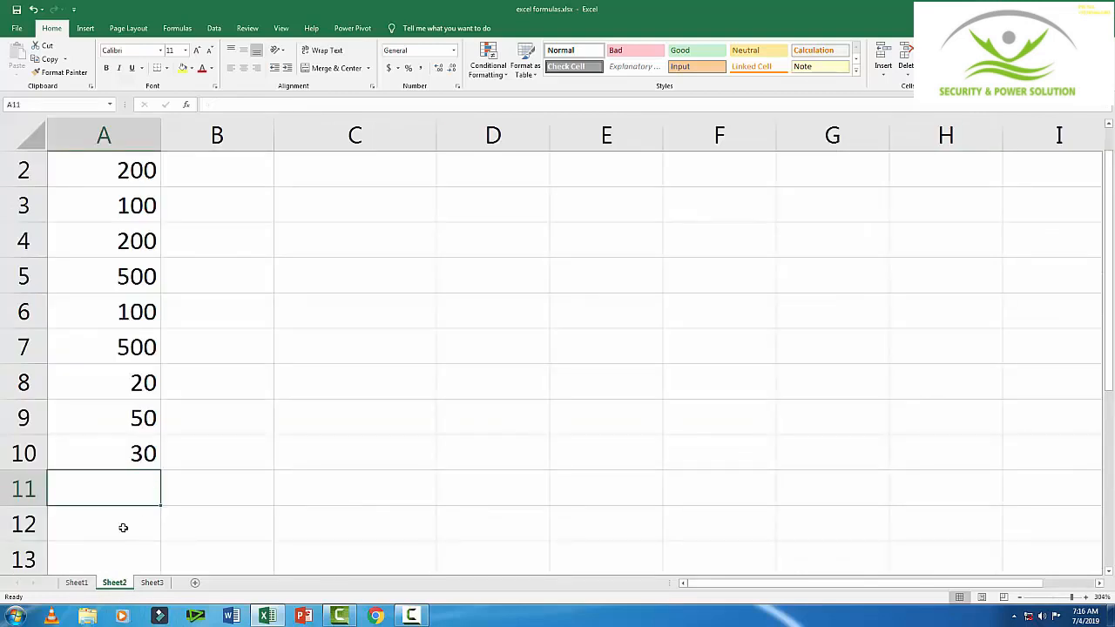
Enter the formula =sumif(a1:a10,"<=100") in cell A11 to total the values of at most 100
type("=")
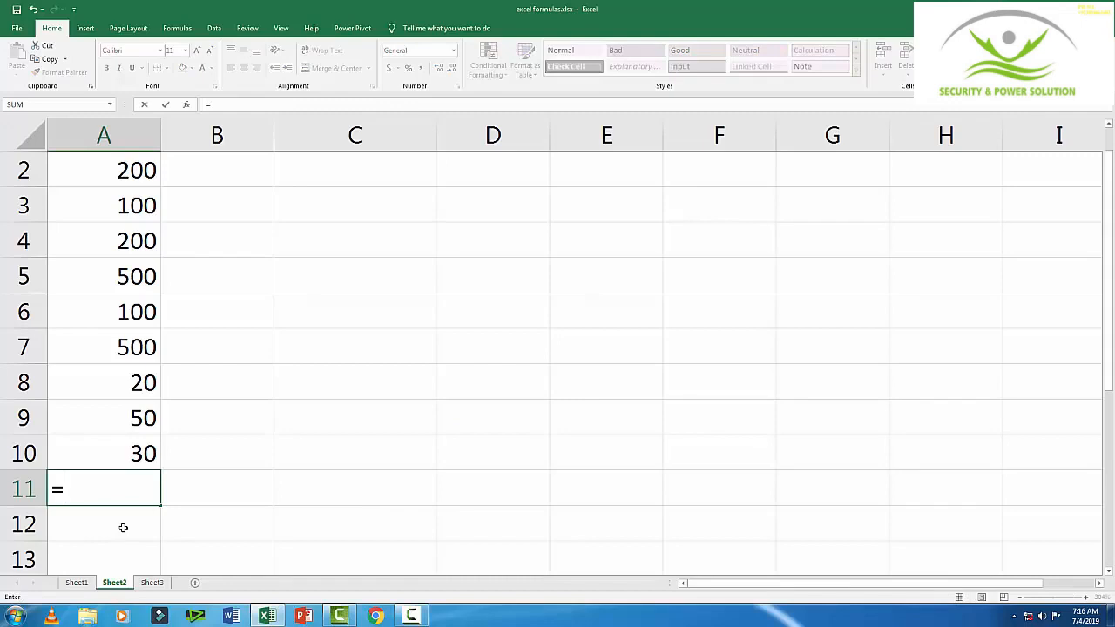
type("sumif")
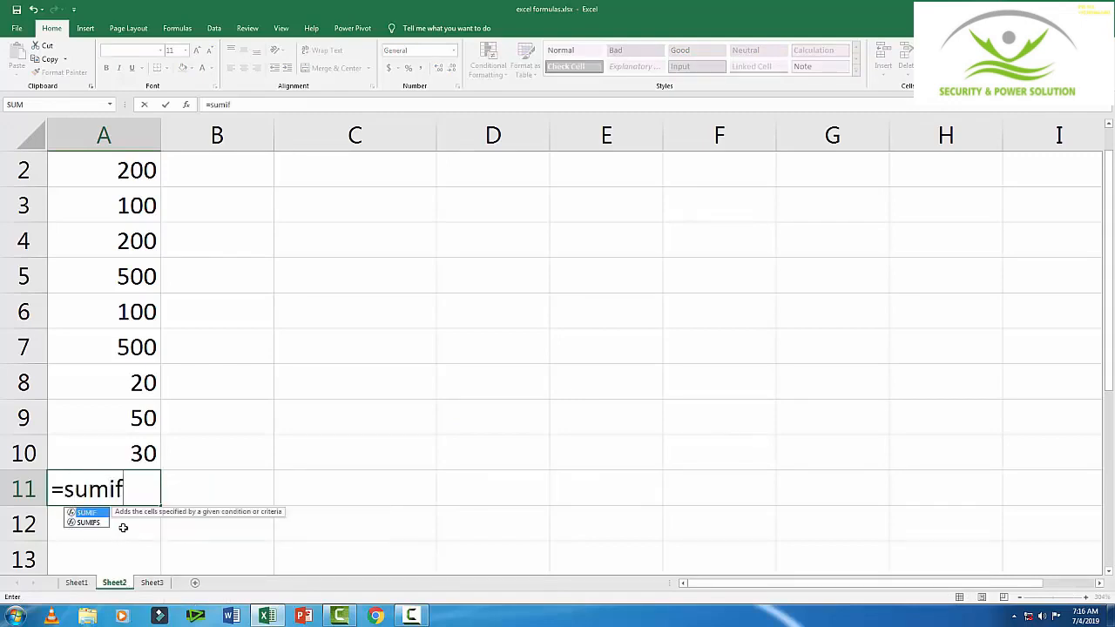
type("(")
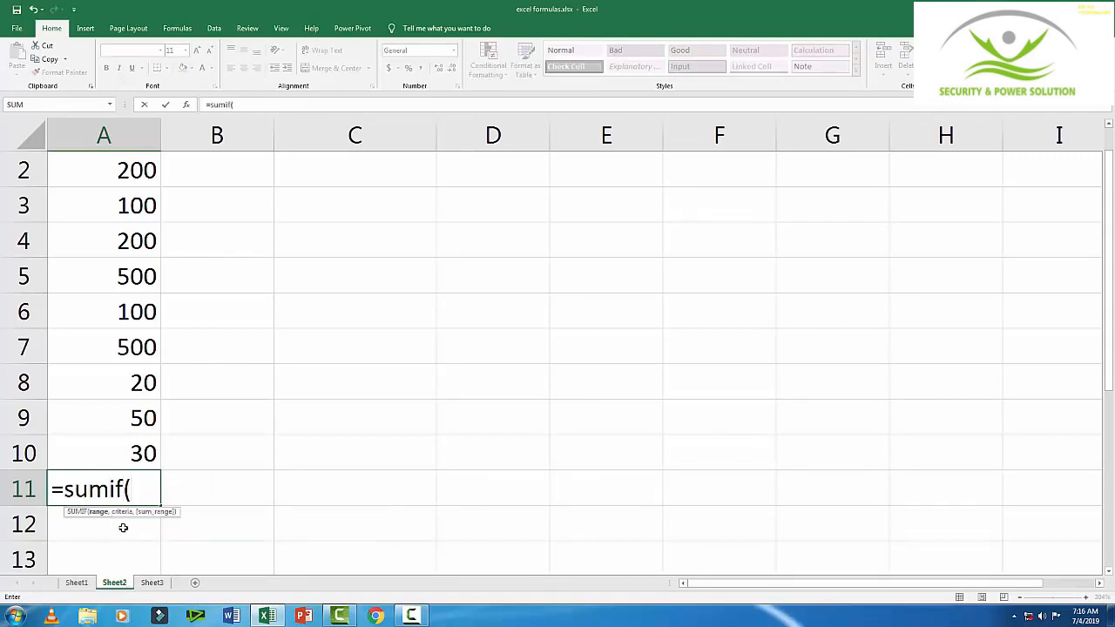
type("a1:a10")
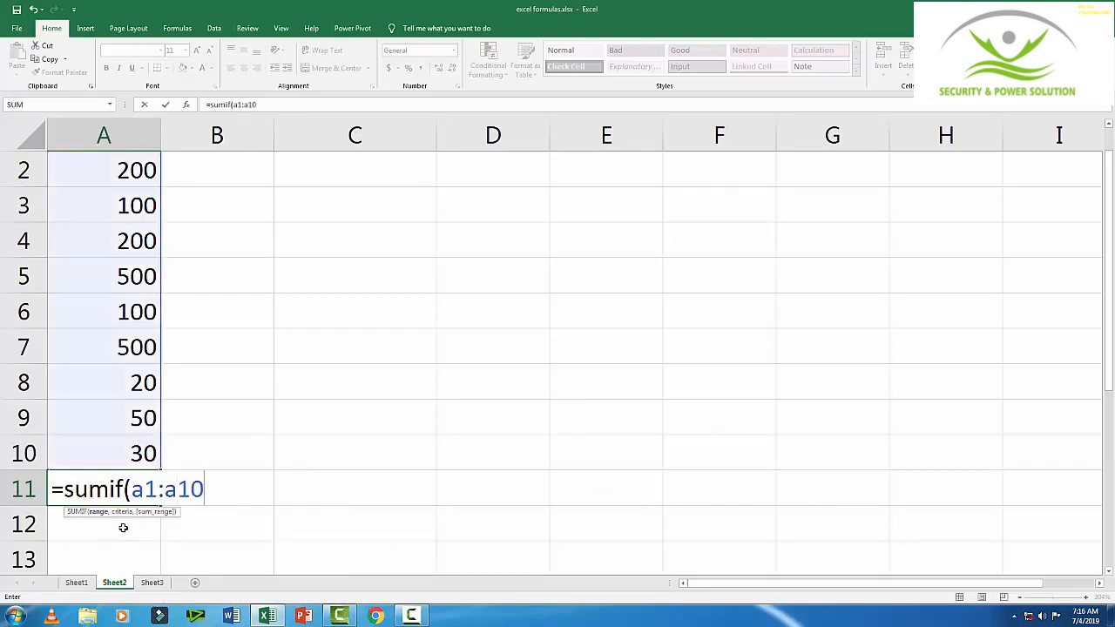
type(",\">")
key("BackSpace")
type("<=100\"")
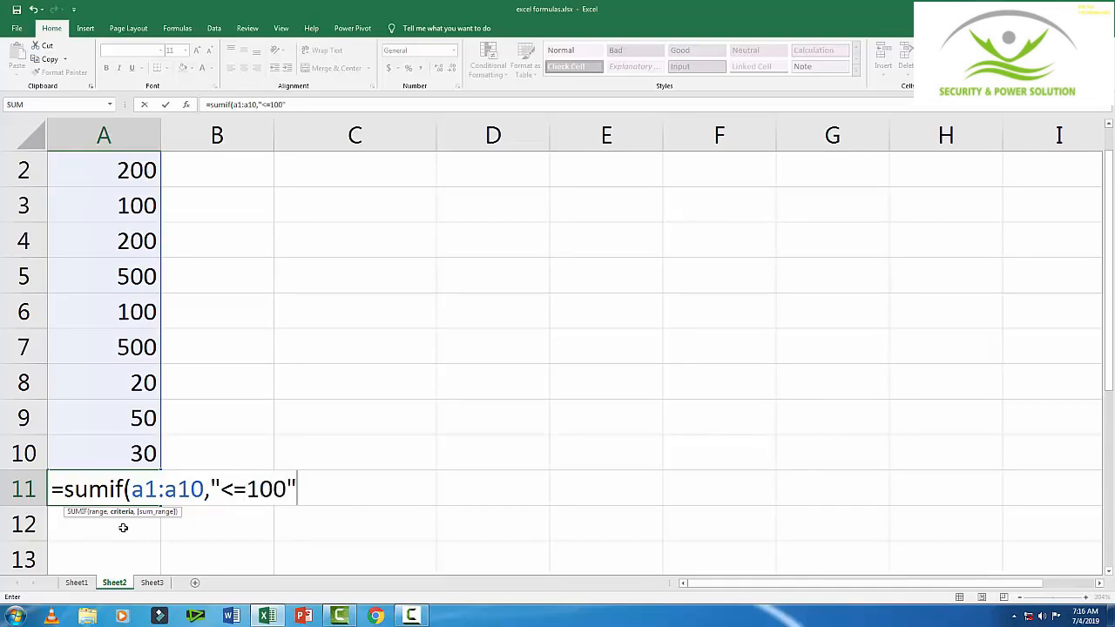
type(")")
key("Return")
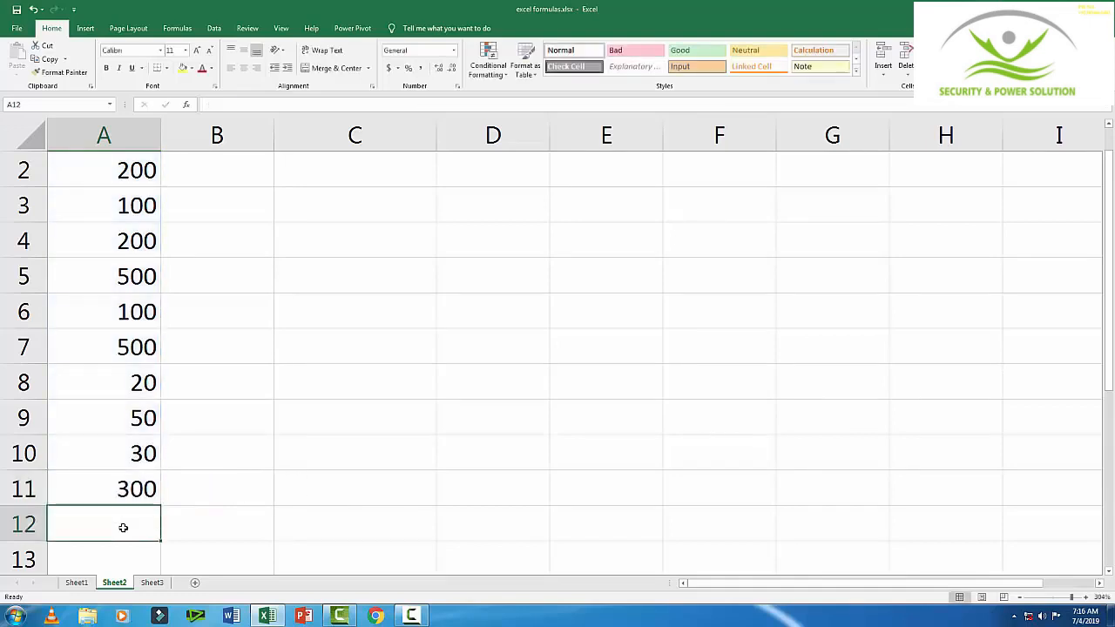
Check the formula in A11, consult Sheet1 for the thirteenth formula, and clear cell A11 of Sheet2
left_click(137, 489)
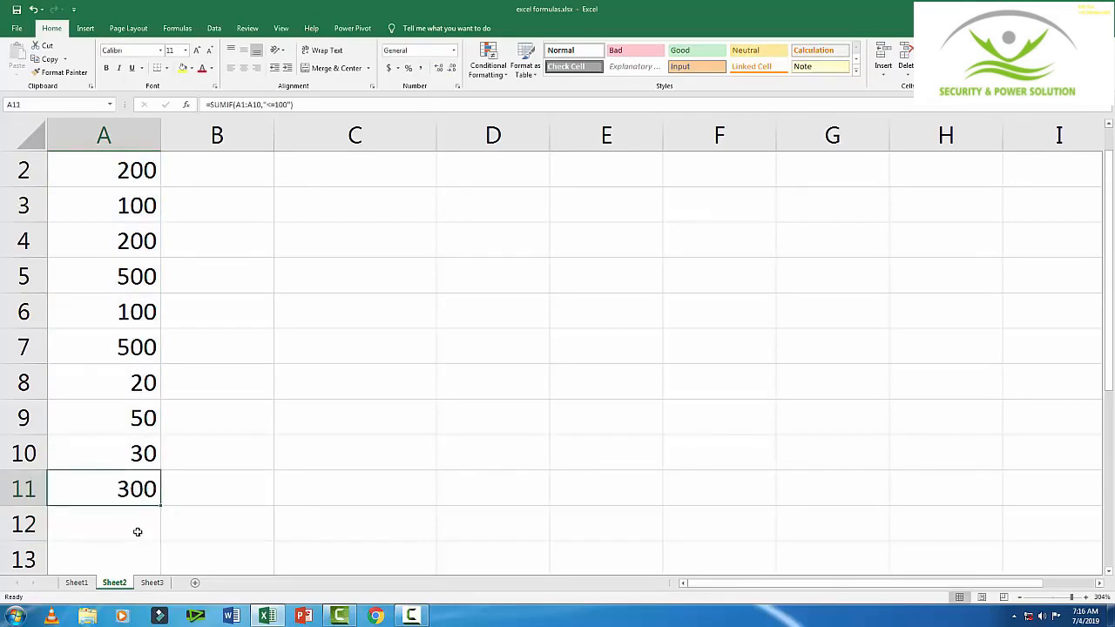
left_click(85, 586)
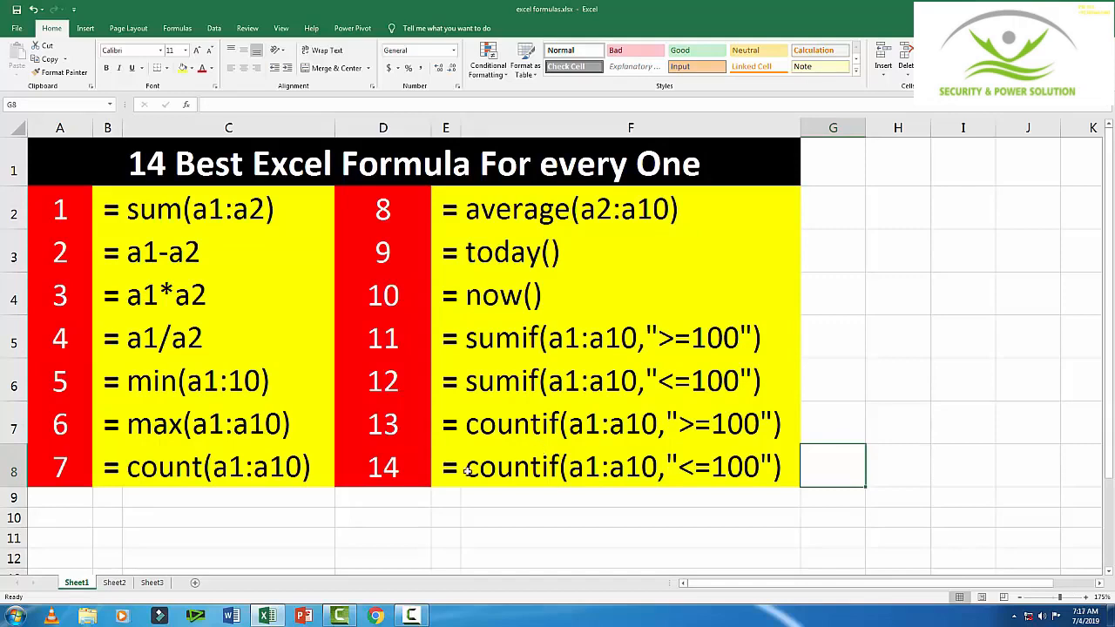
left_click(114, 583)
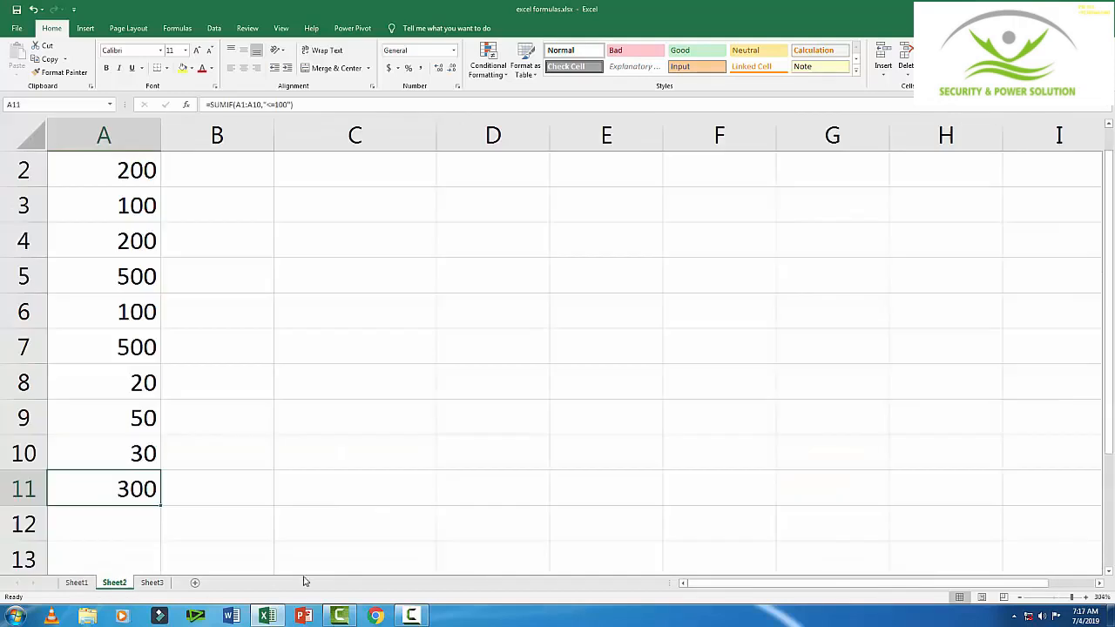
key("Delete")
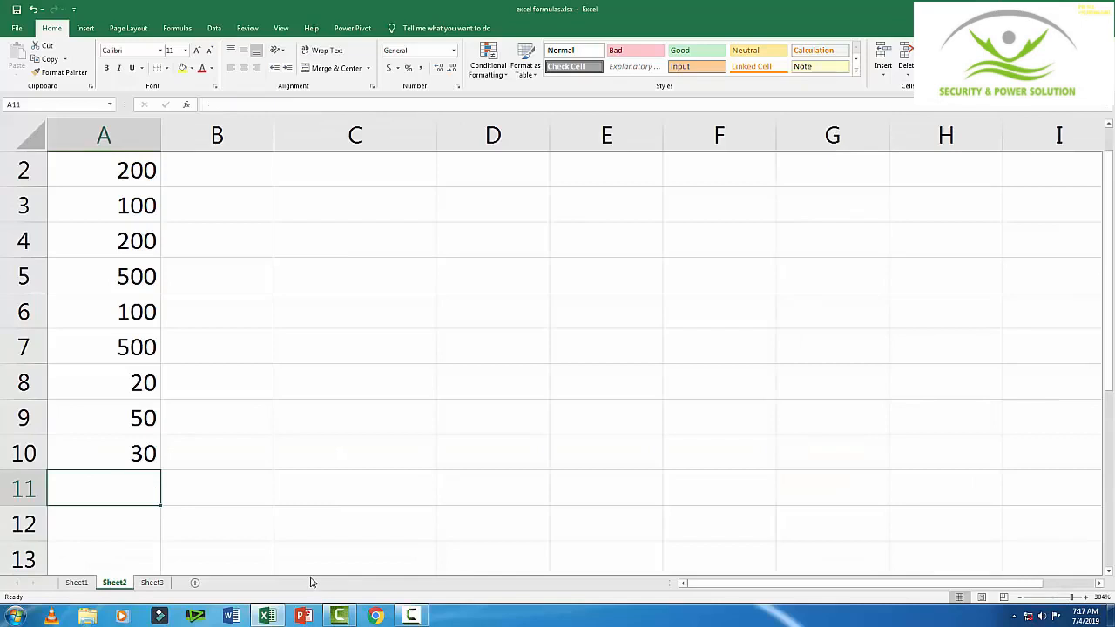
Enter the formula =countif(a1:a10,">=100") in cell A11 to count the values of at least 100
type("=countif")
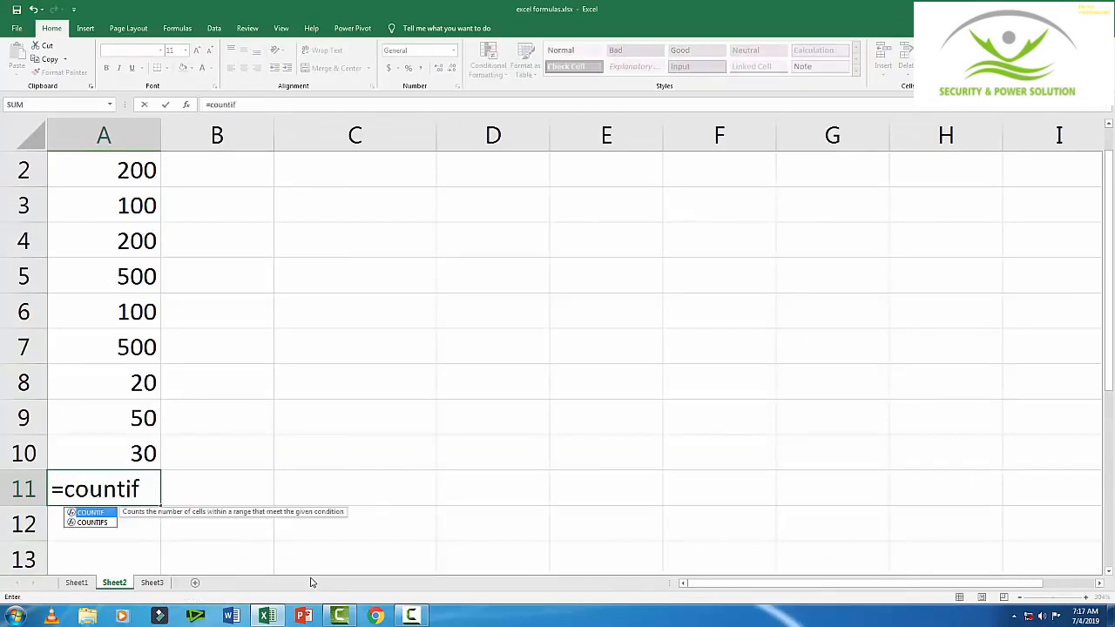
type("(a1")
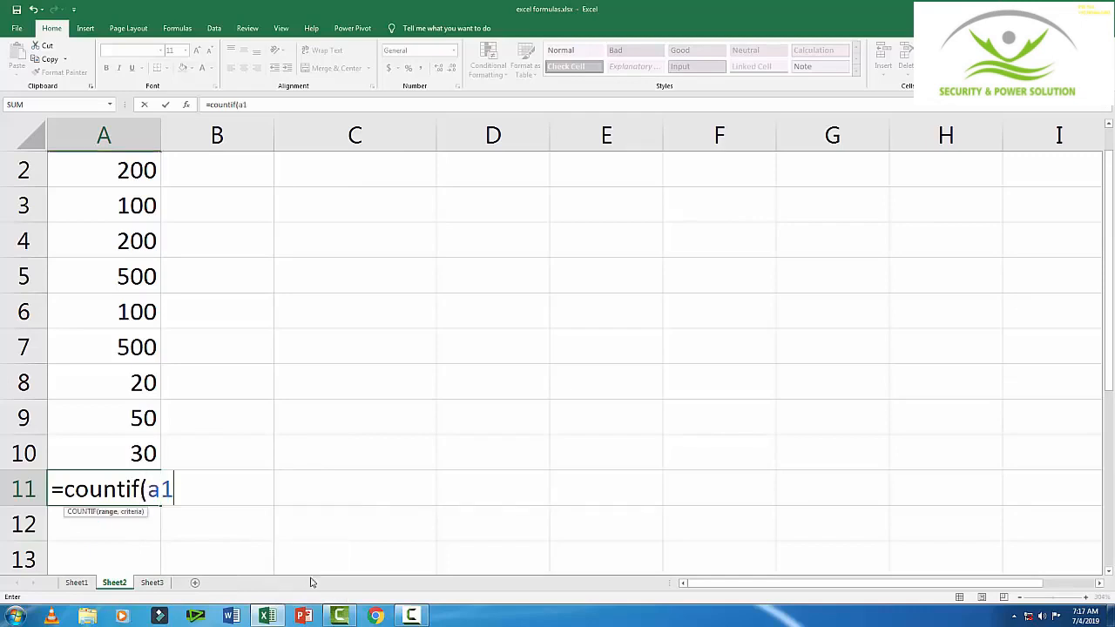
type(":a")
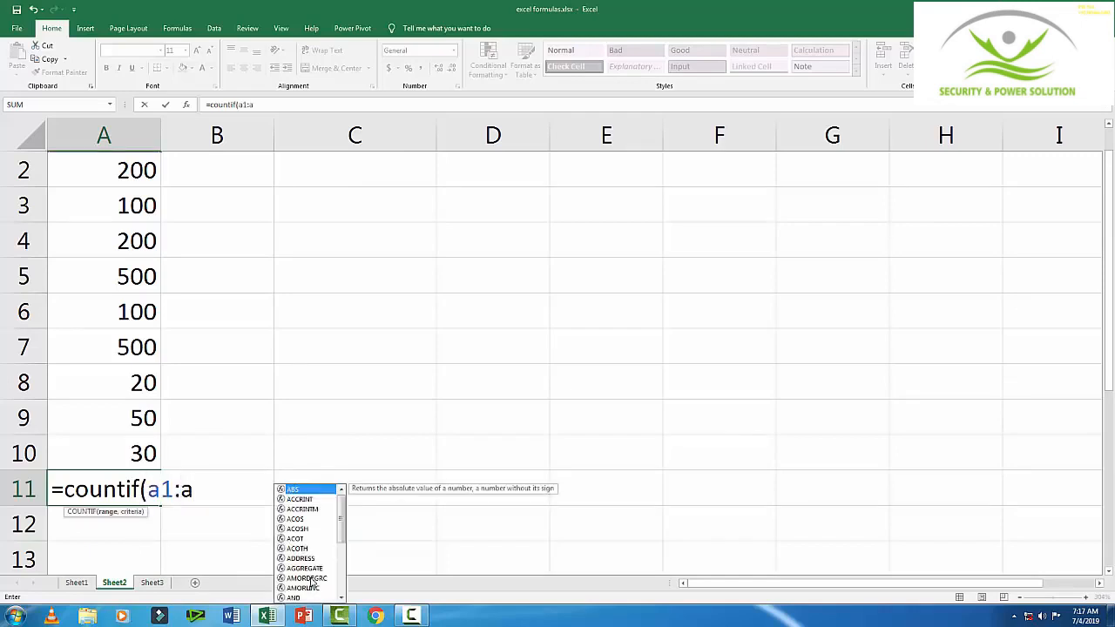
type("10")
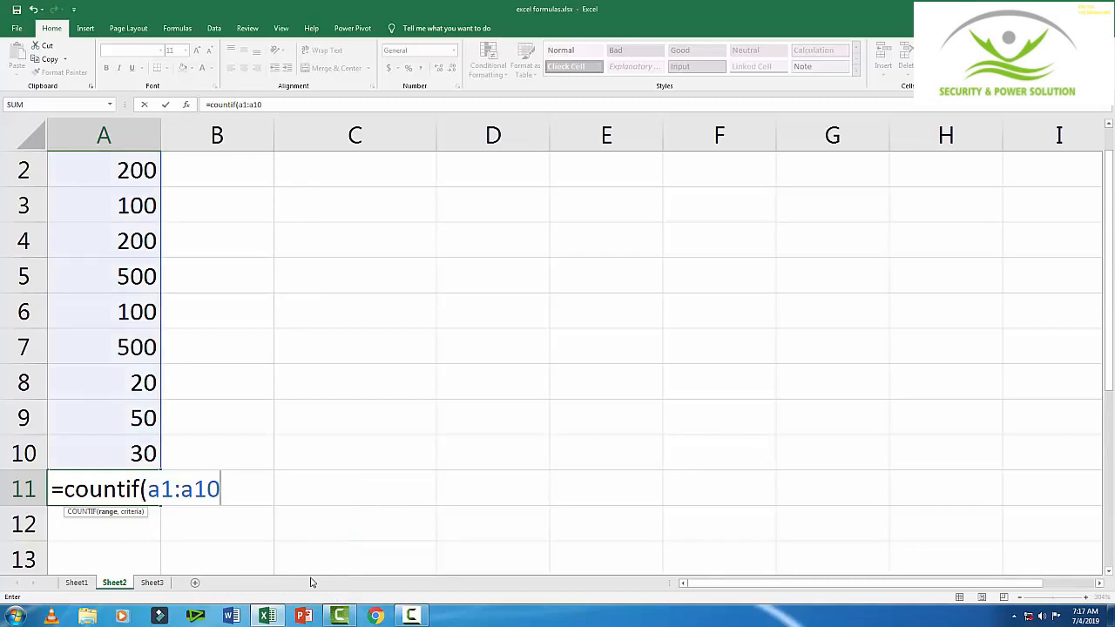
type(",\">=100")
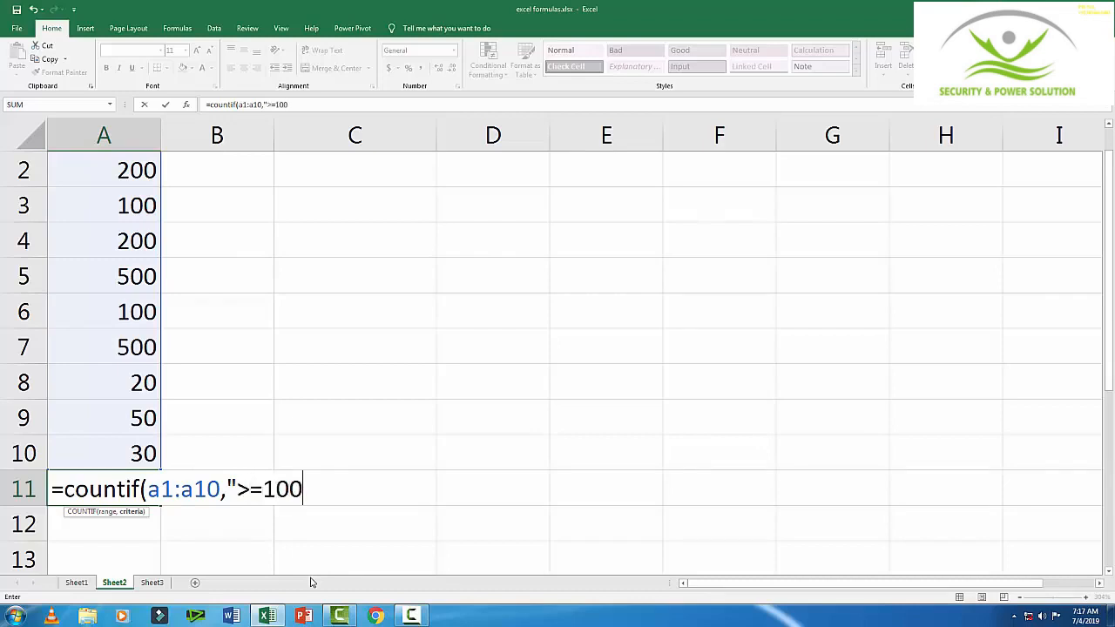
type("\")")
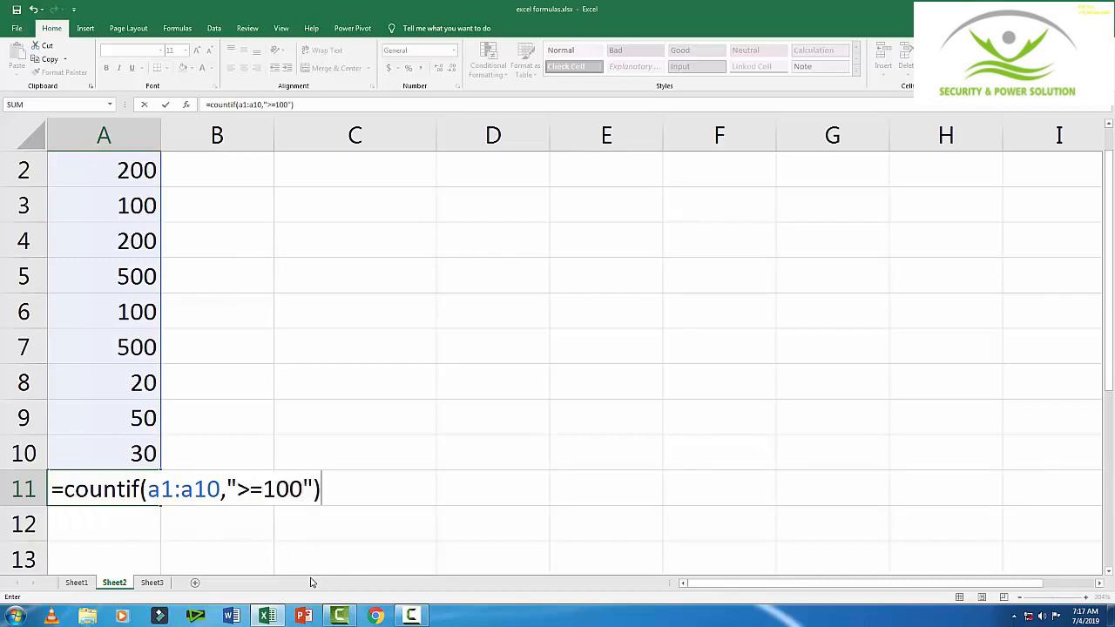
key("Return")
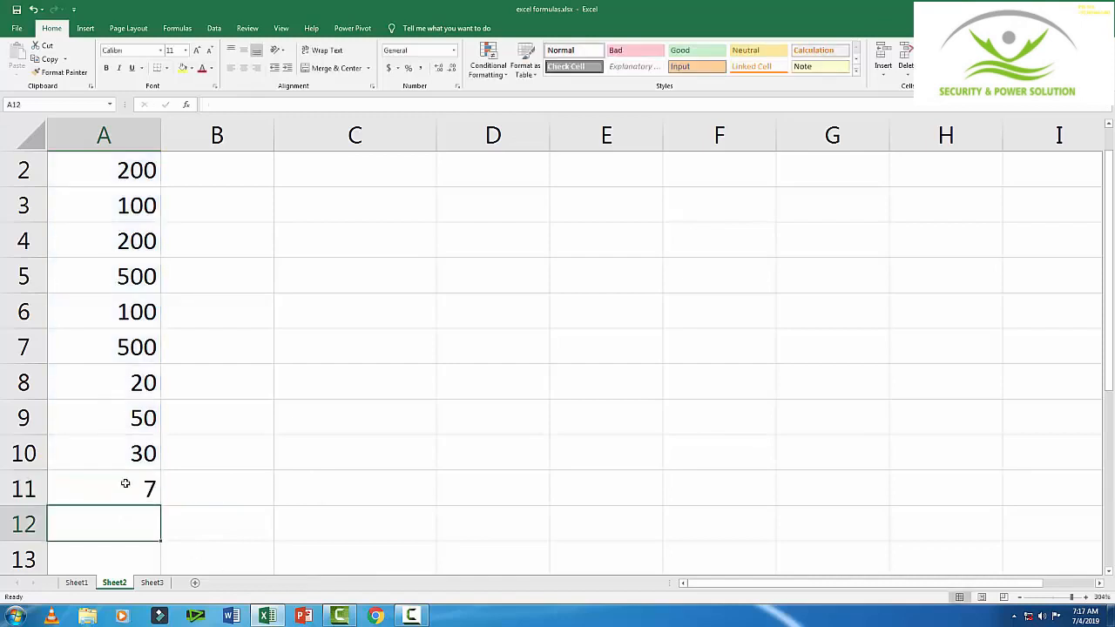
Consult Sheet1 for the fourteenth formula and clear the COUNTIF formula from cell A11 of Sheet2
left_click(137, 489)
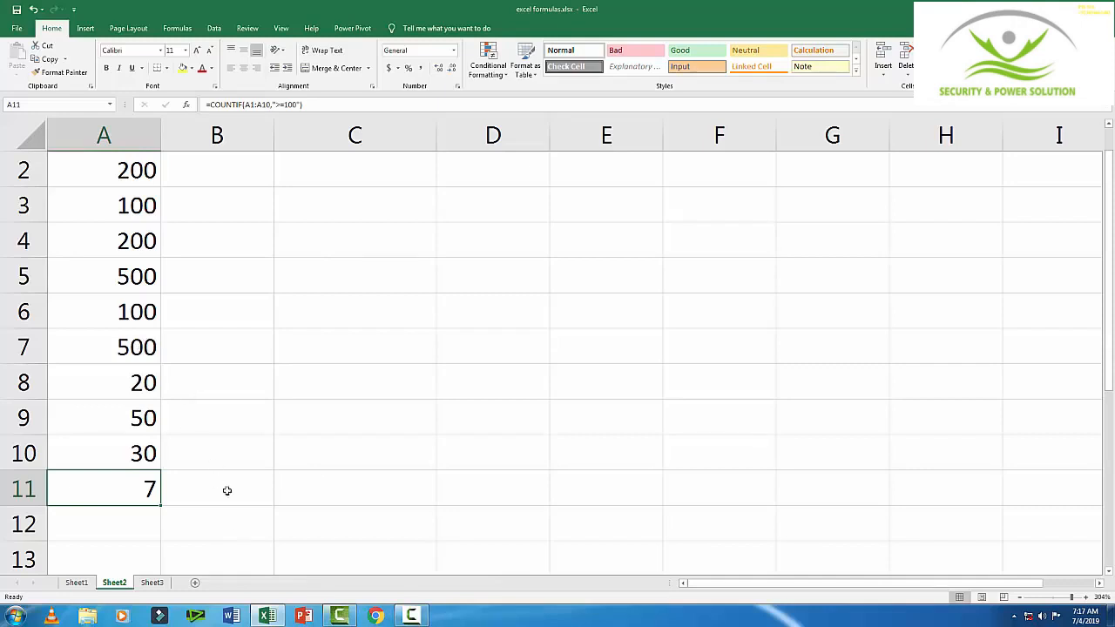
left_click(77, 582)
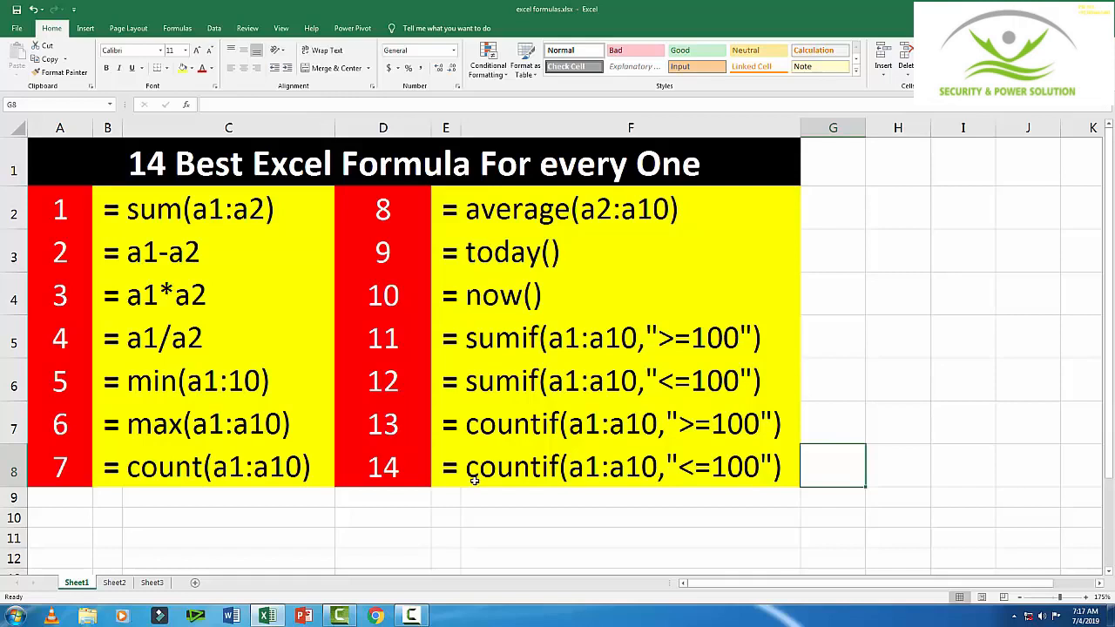
left_click(115, 584)
key("Delete")
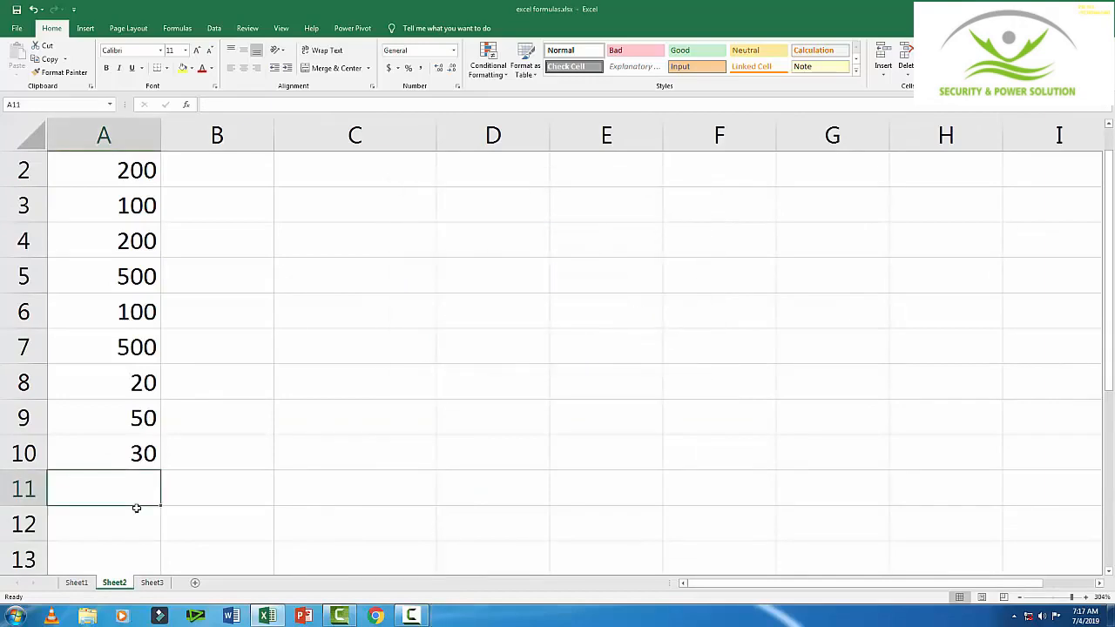
Enter the formula =countif(a1:a10,"<=100") in cell A11 to count the values of at most 100, and return to Sheet1
type("=countif")
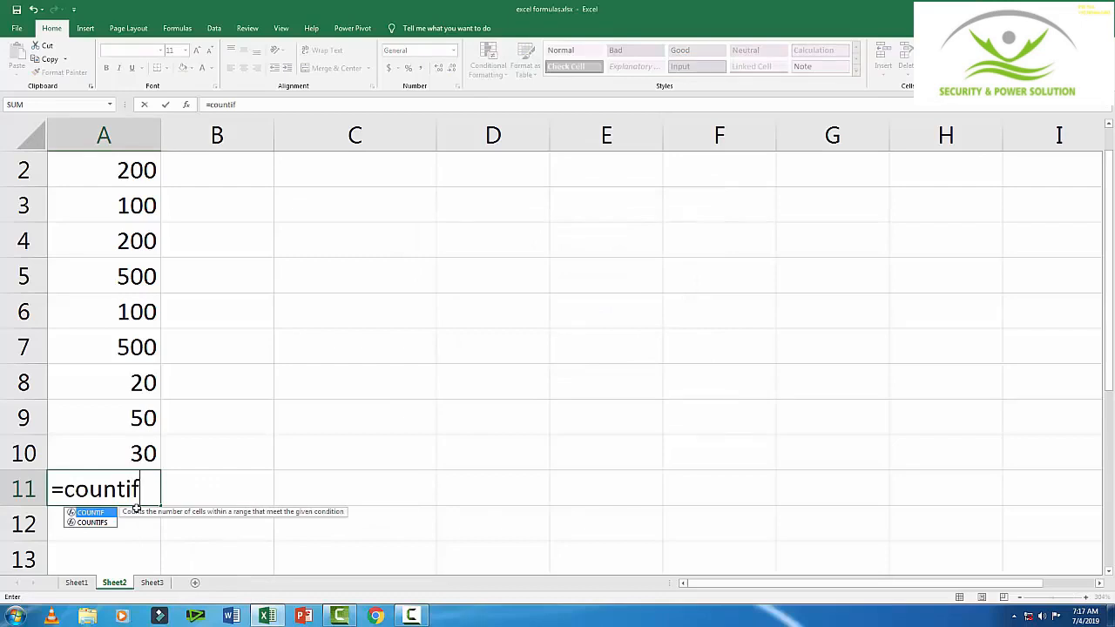
type("(")
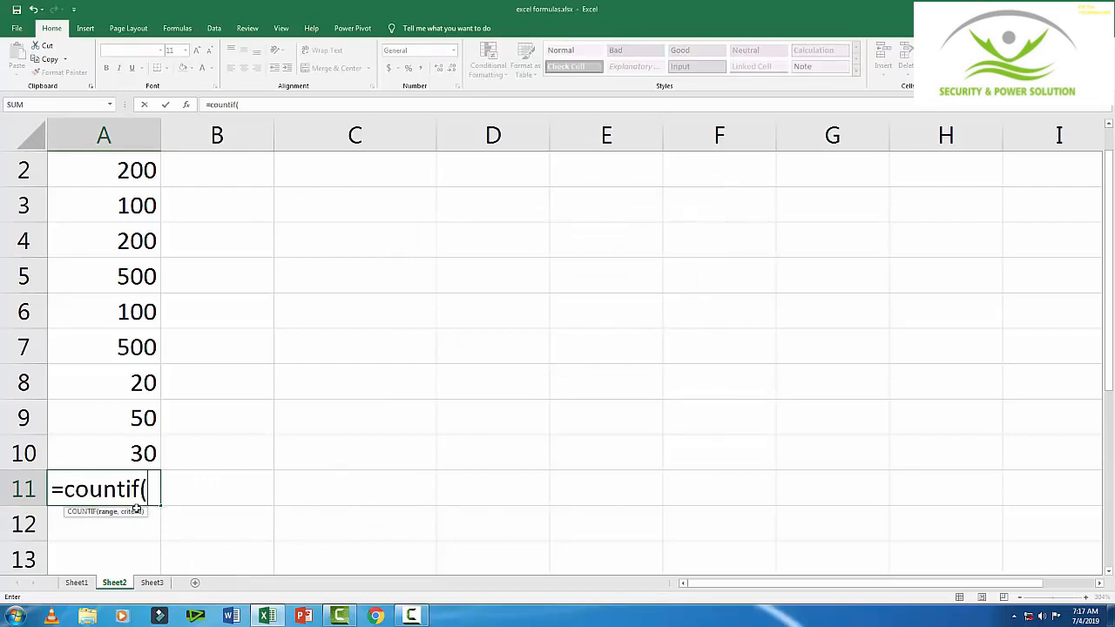
type("a1:a10,")
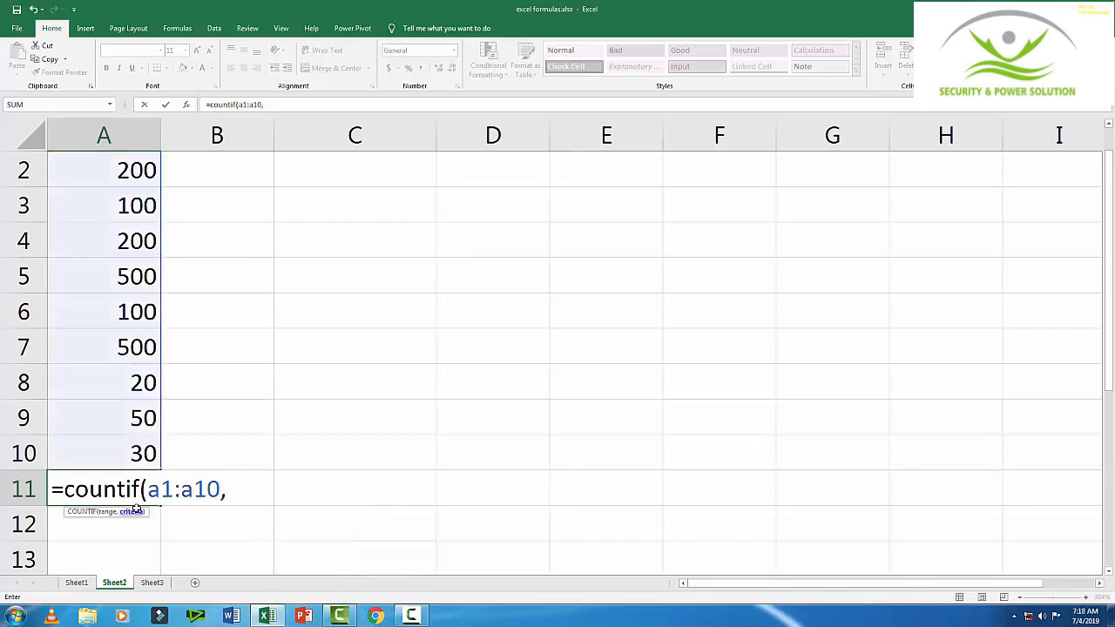
type("\"<=100")
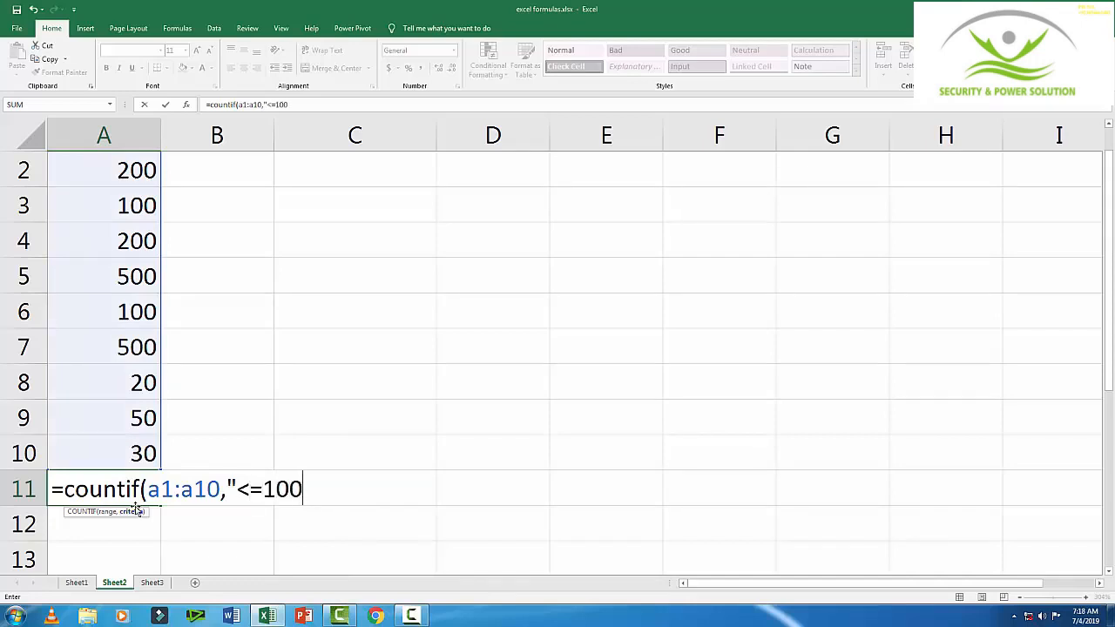
type("\")")
key("Return")
left_click(135, 500)
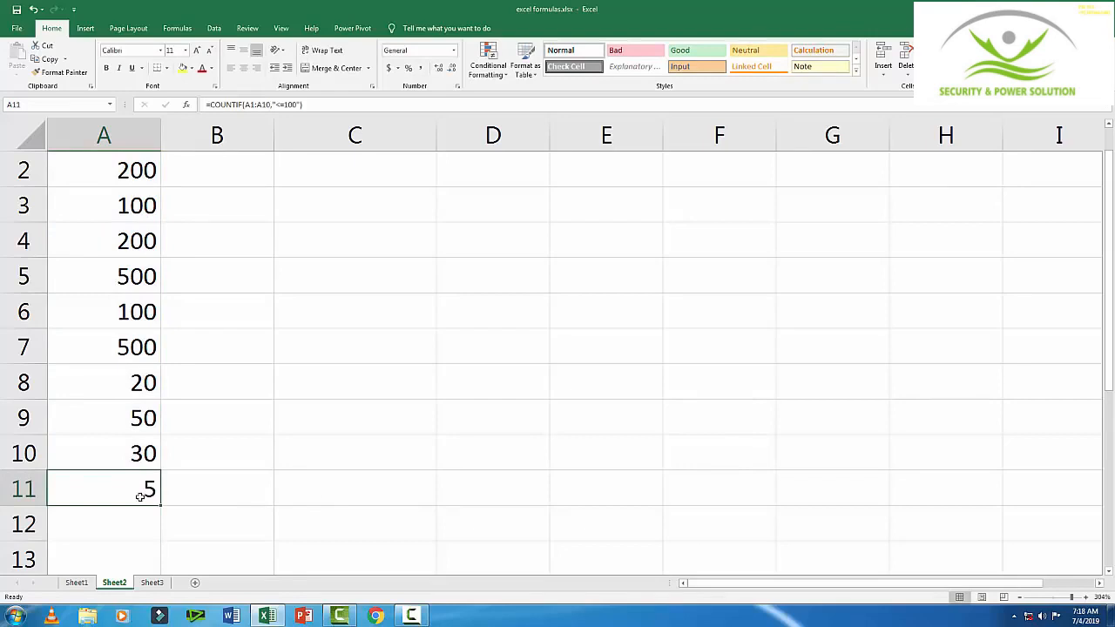
left_click(77, 583)
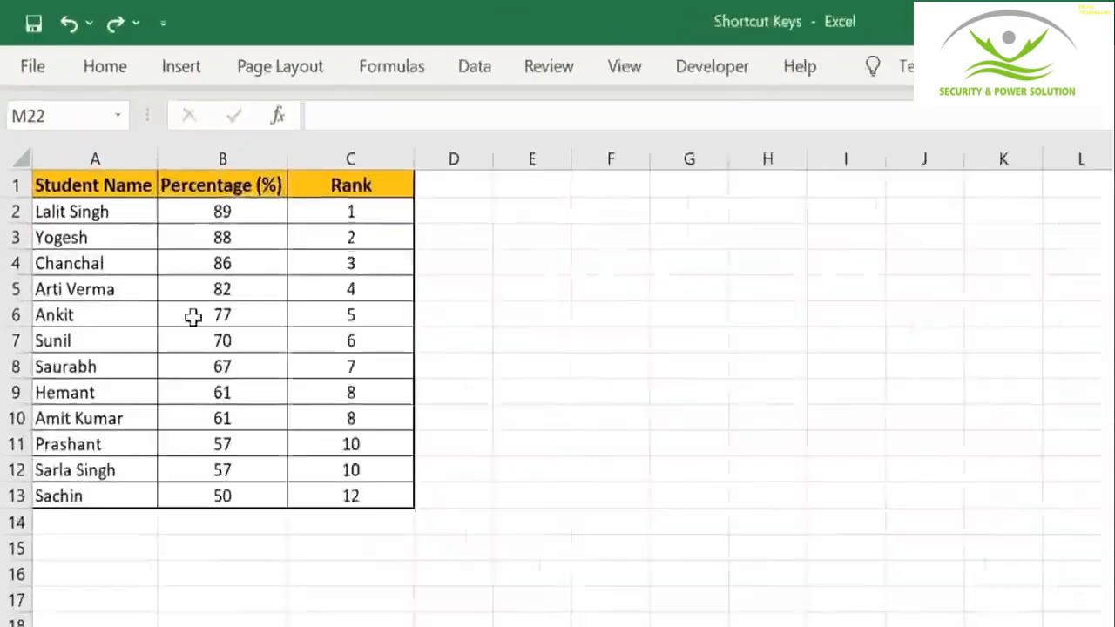
Turn on filters for the student percentage and rank table in the Shortcut Keys workbook, and turn them off again
left_click(184, 321)
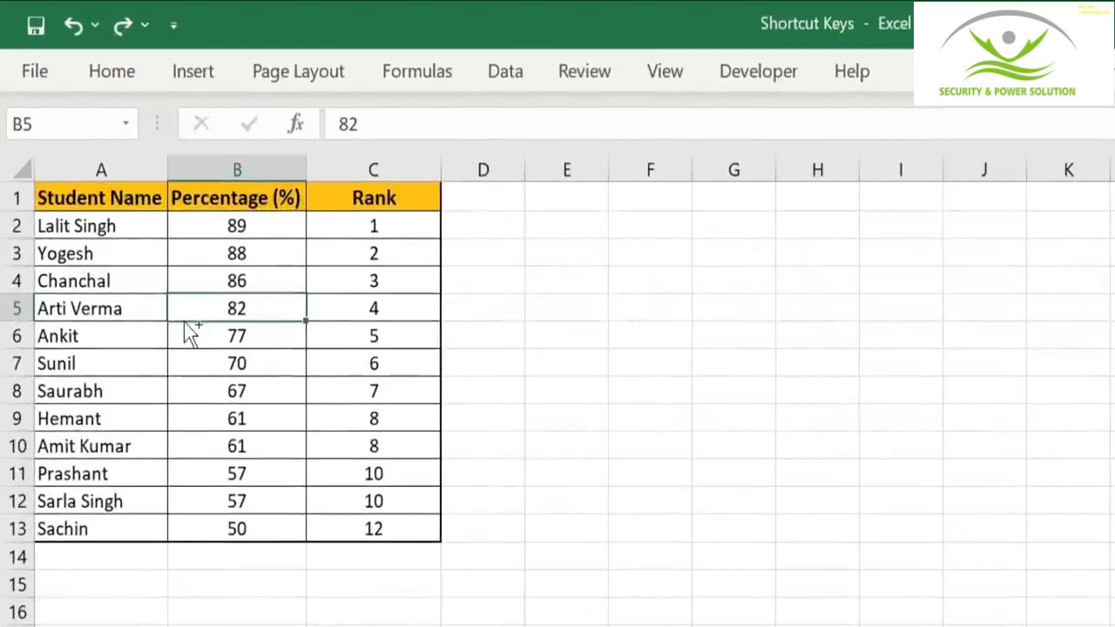
key("ctrl+shift+l")
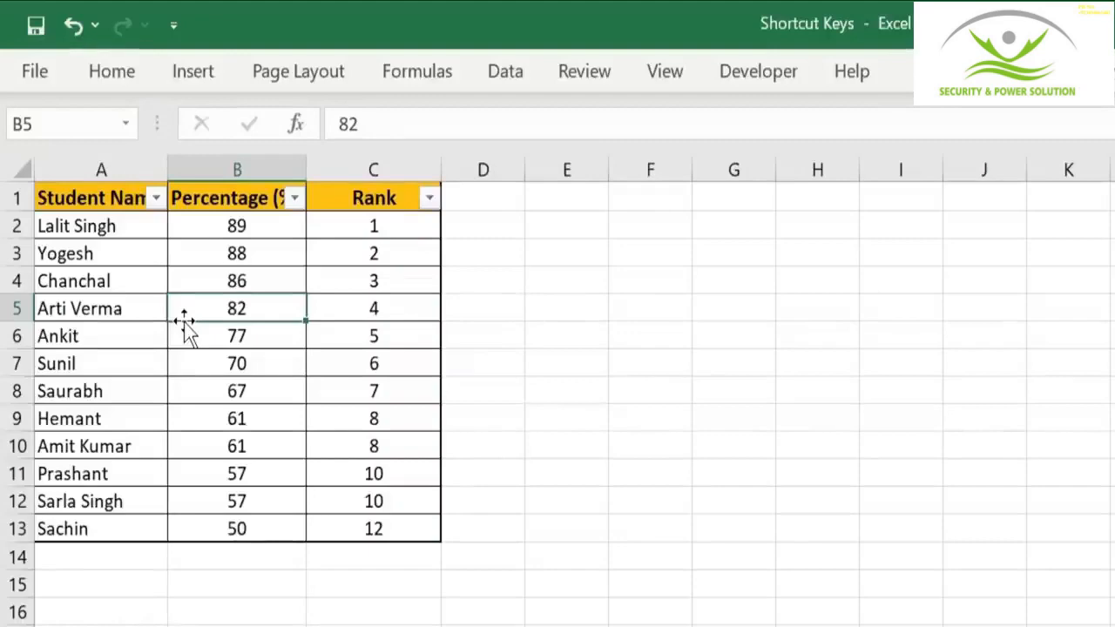
key("ctrl+shift+l")
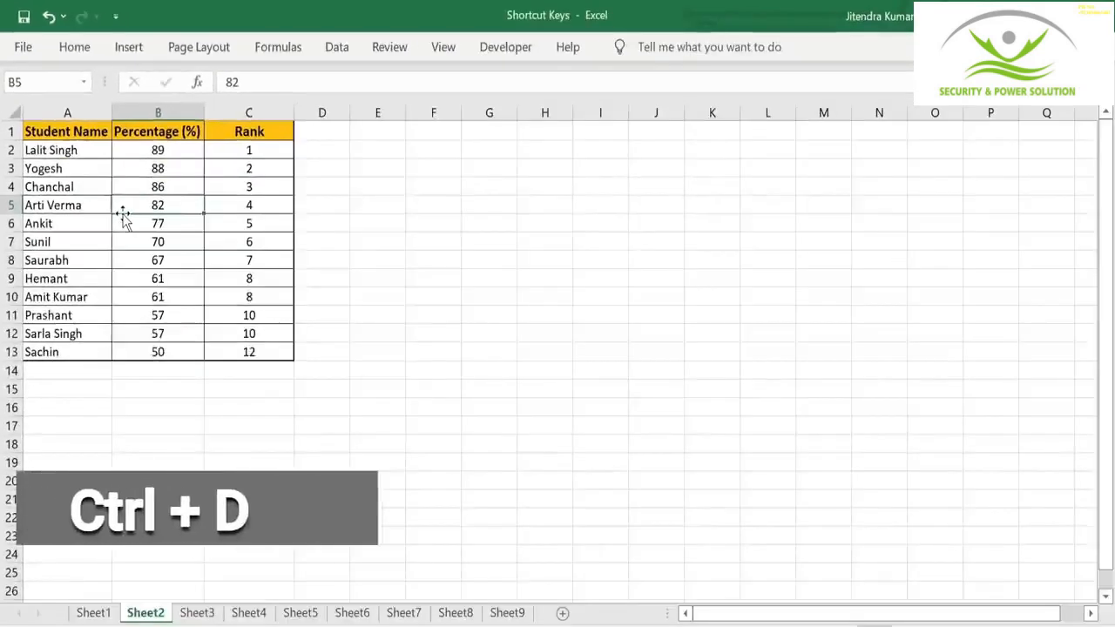
Duplicate the Sale chart on Sheet3 and place the copy below and to the right of the original, starting near cell J15
left_click(196, 613)
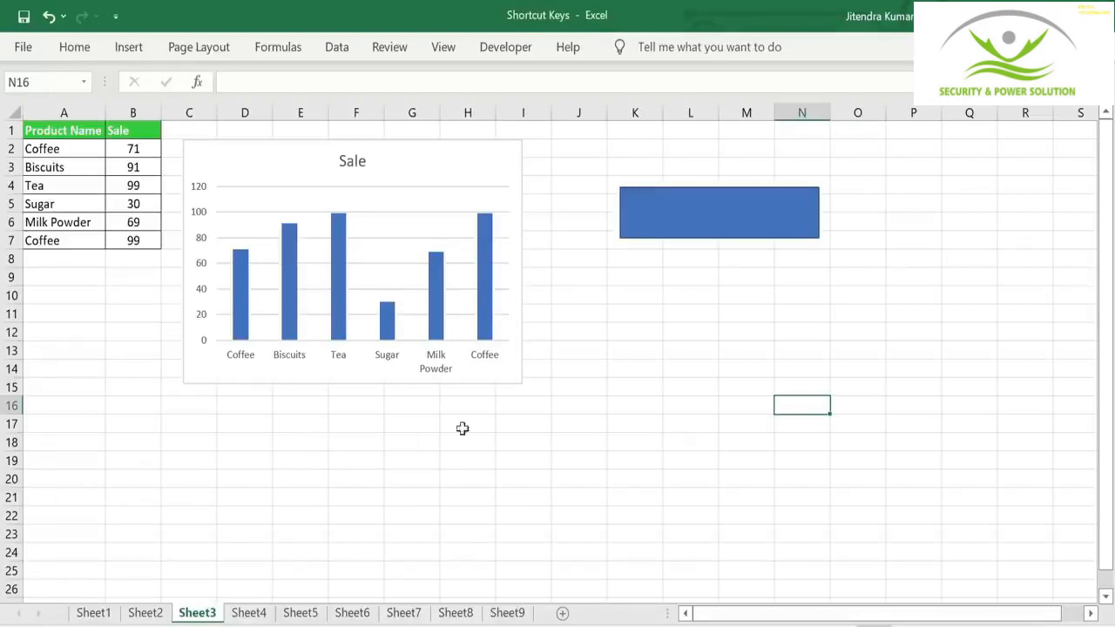
left_click(479, 168)
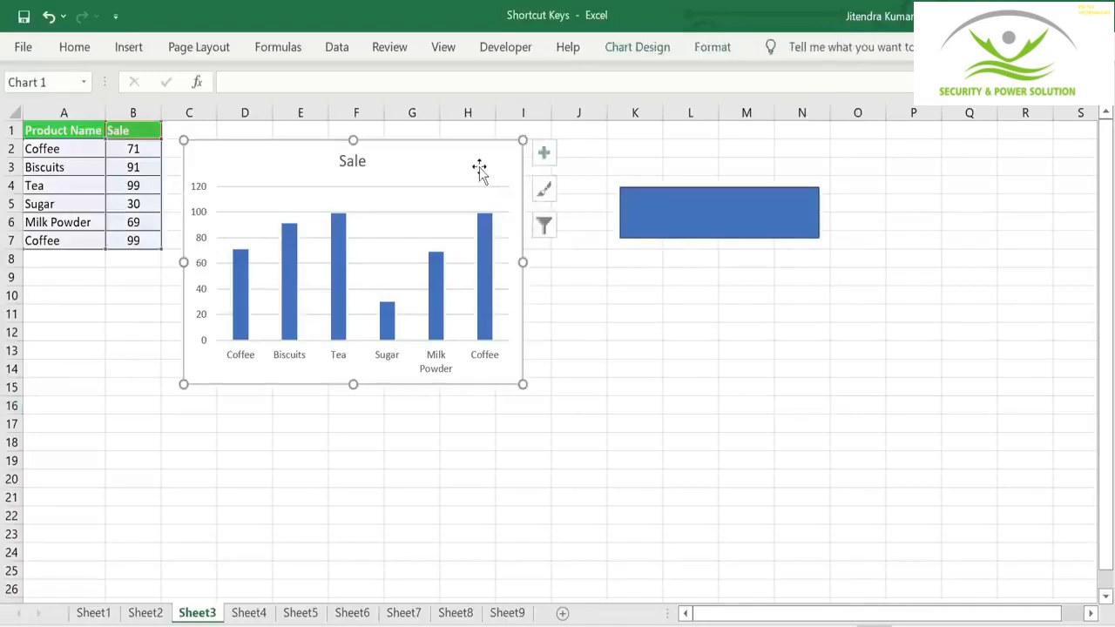
key("ctrl+d")
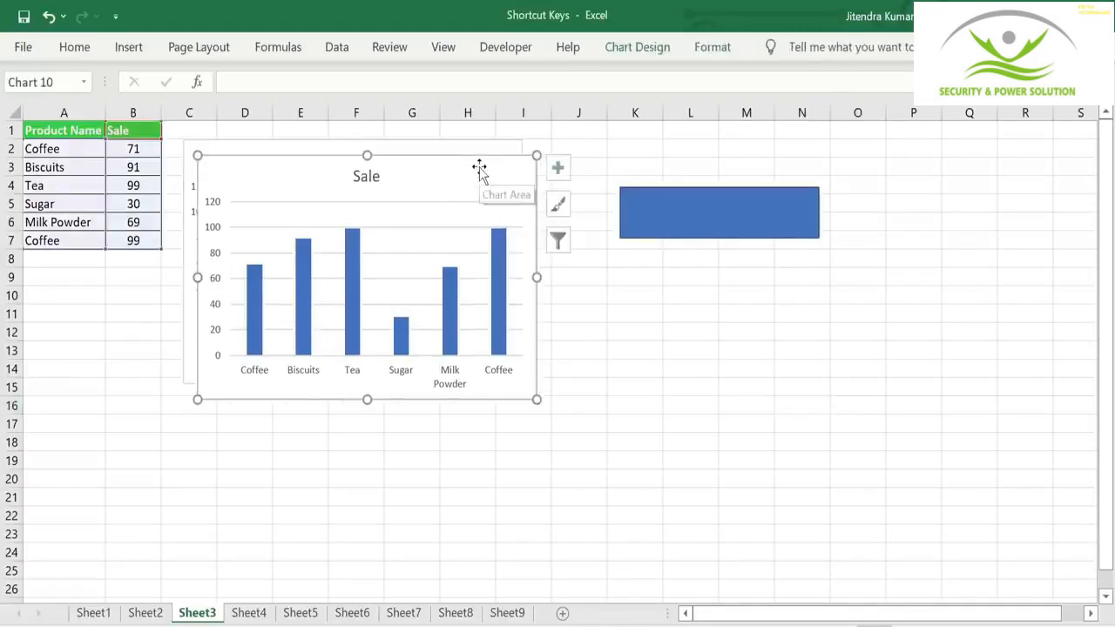
left_click_drag(480, 169, 822, 394)
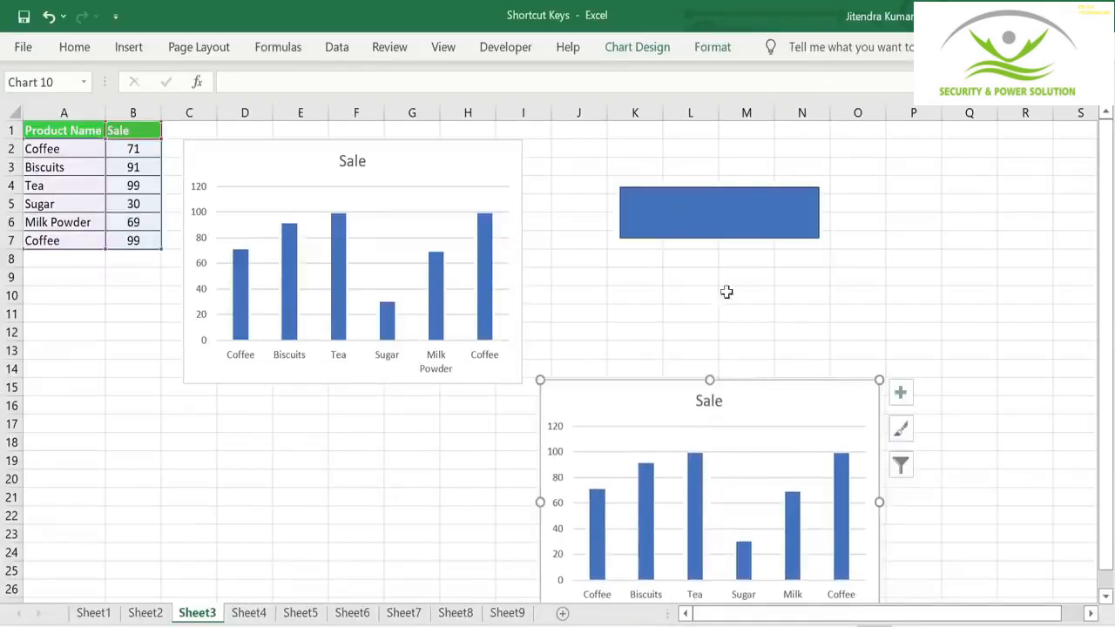
Duplicate the blue rectangle and place the copy just below the original
left_click(761, 225)
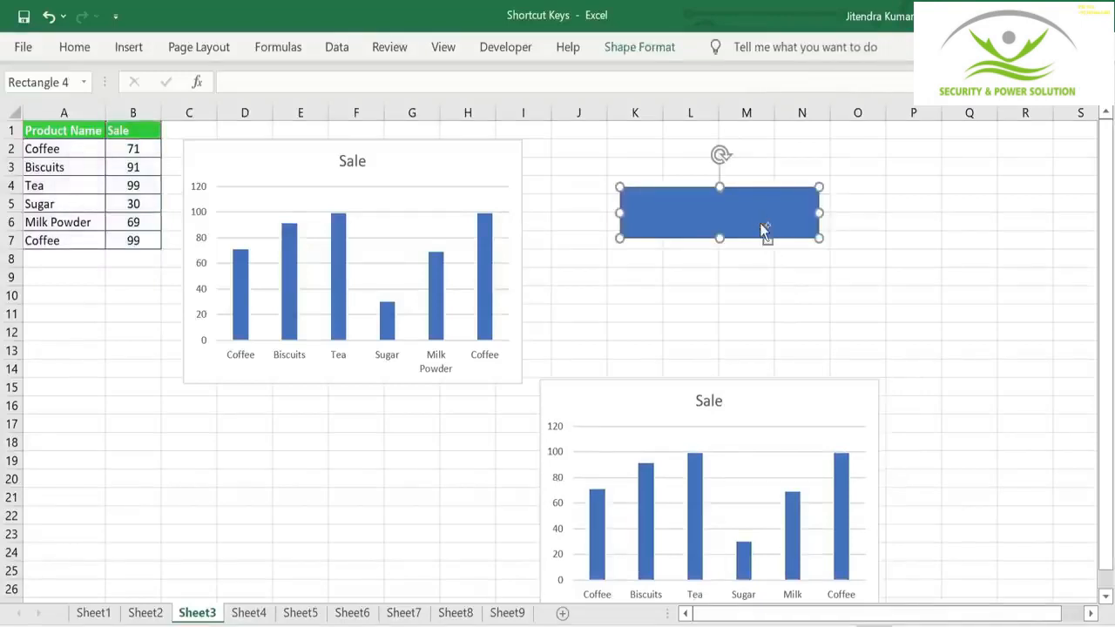
key("ctrl+d")
left_click_drag(761, 225, 747, 292)
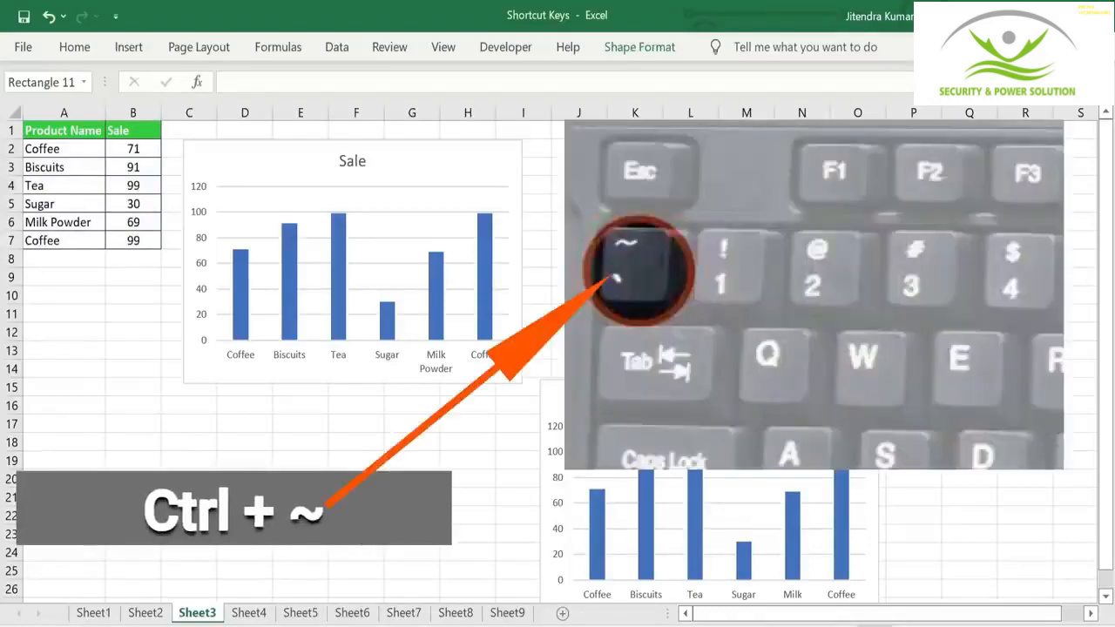
Show the formulas behind the sales table on Sheet4, and return to the normal value display
left_click(251, 613)
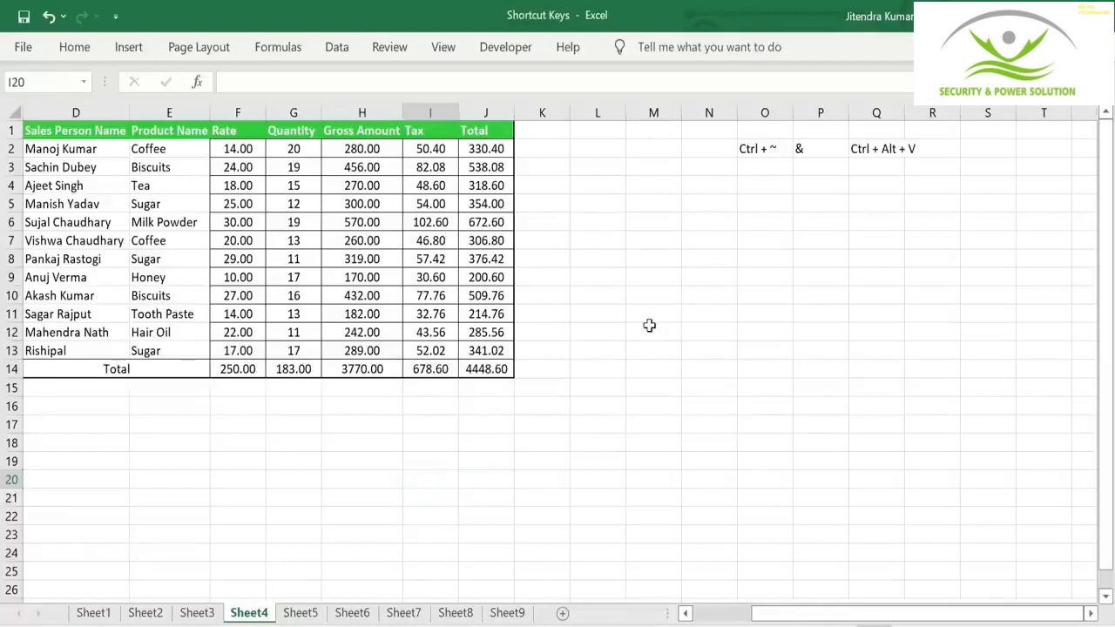
key("ctrl+grave")
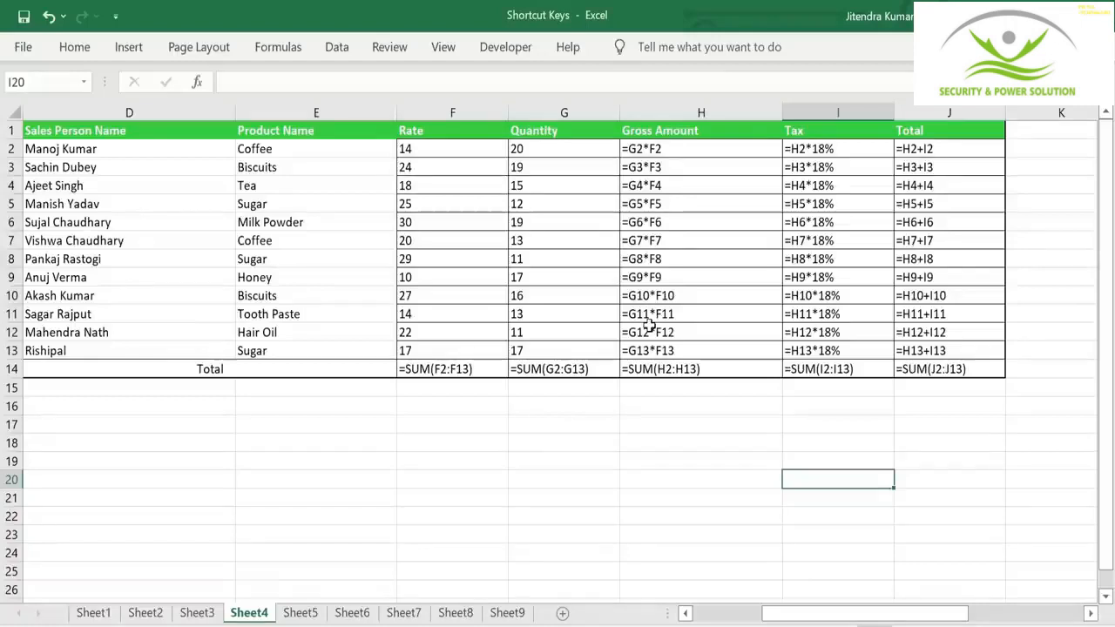
key("ctrl+grave")
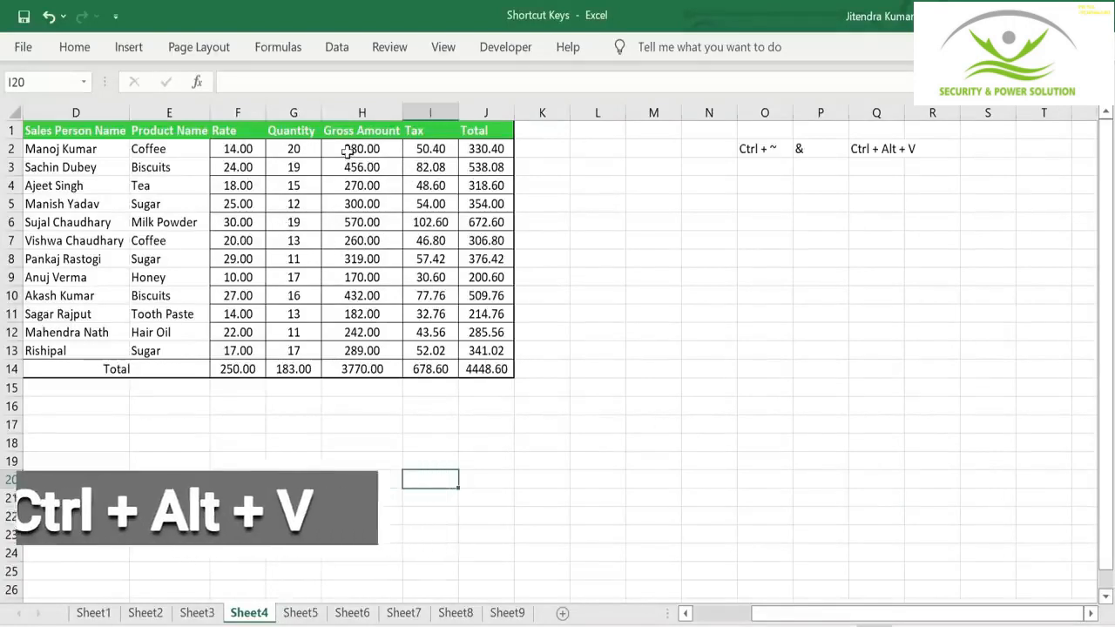
Replace the formulas in F2:J14 with their values by copying the range and using Paste Special with Values in place
left_click_drag(347, 150, 500, 370)
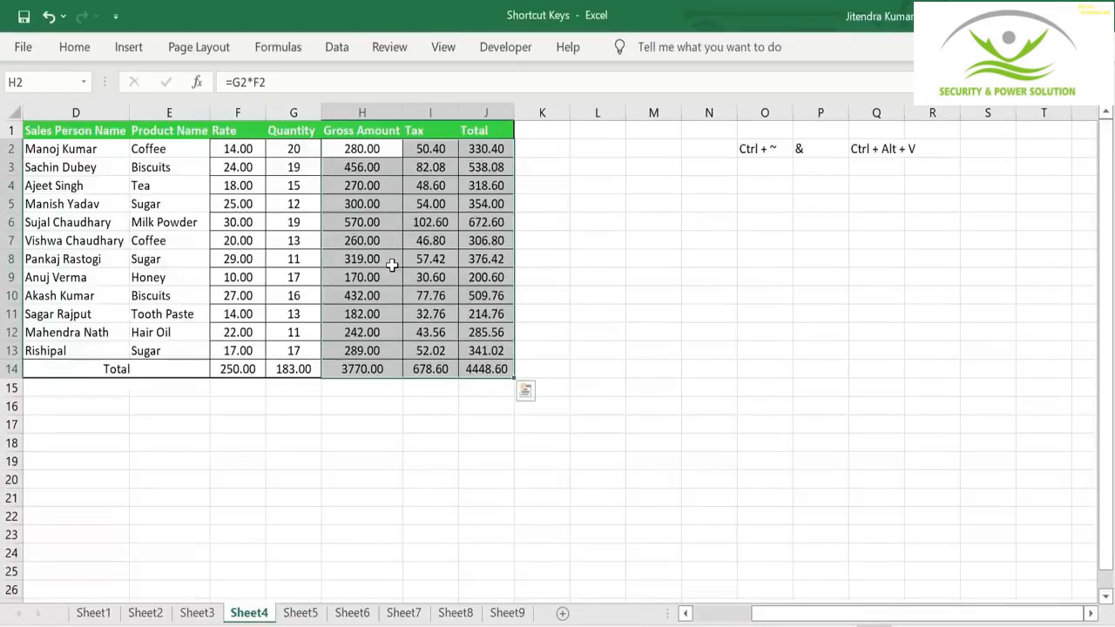
left_click(430, 516)
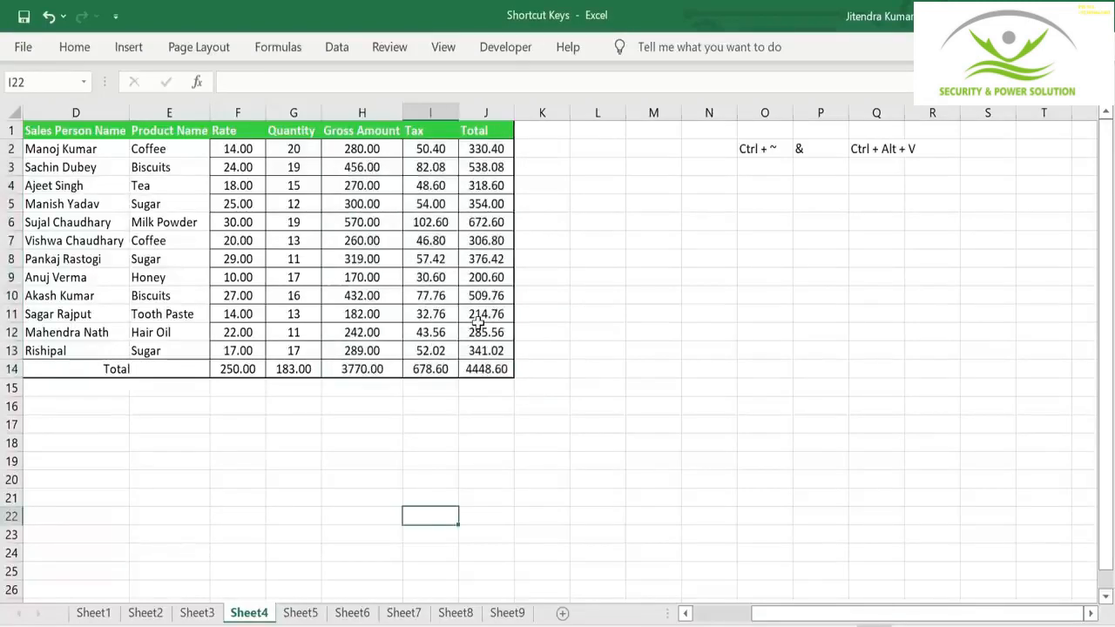
mouse_move(233, 148)
left_mouse_down()
mouse_move(455, 259)
mouse_move(494, 369)
left_mouse_up()
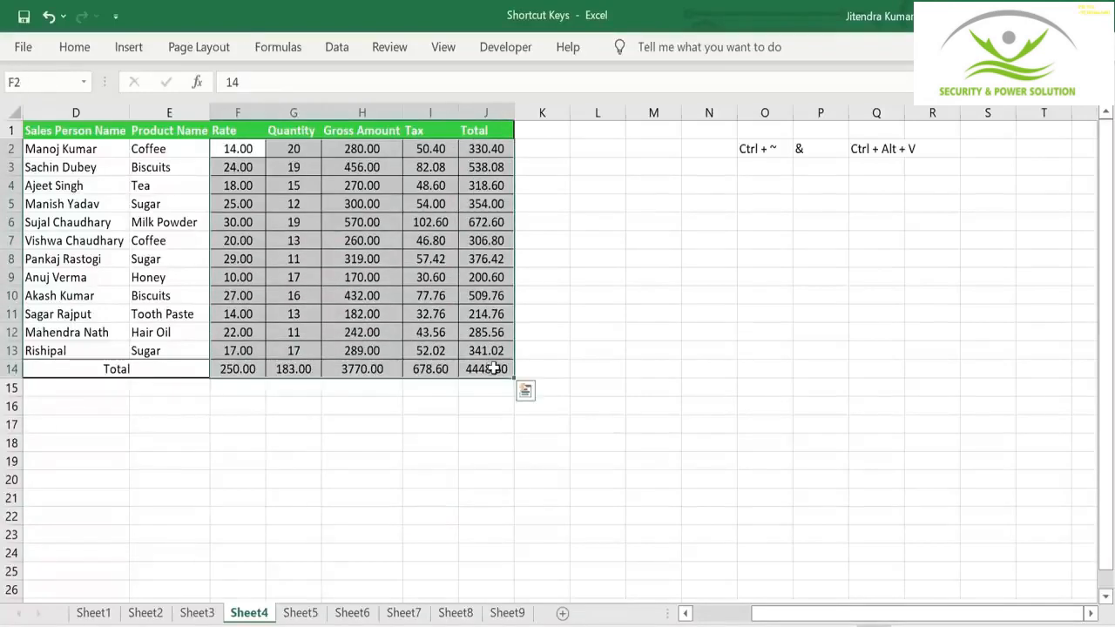
key("ctrl+c")
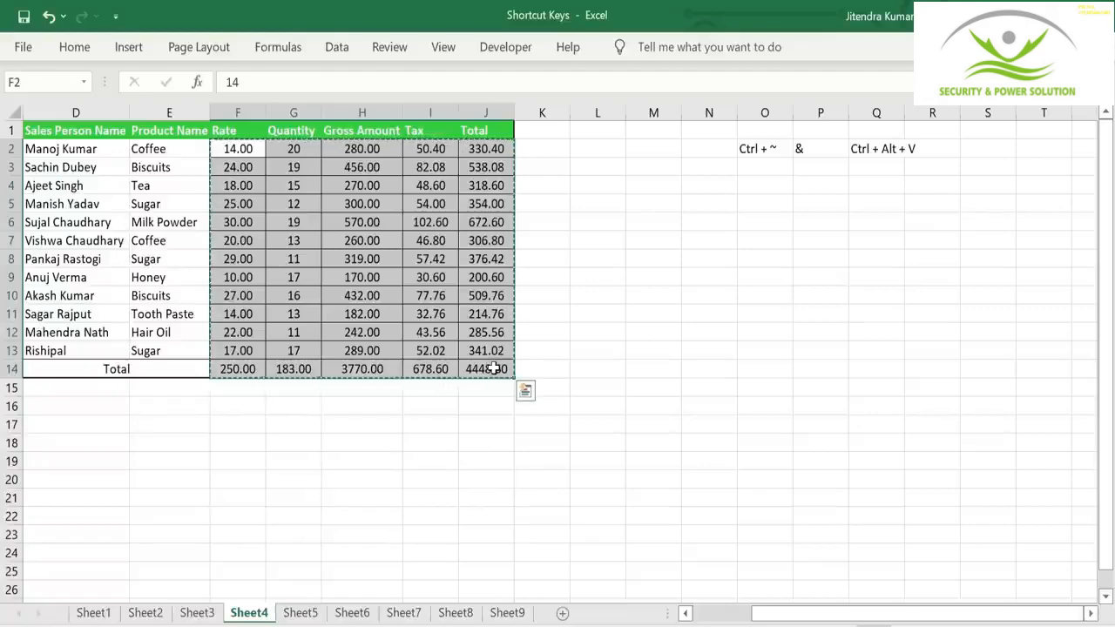
key("ctrl+alt+v")
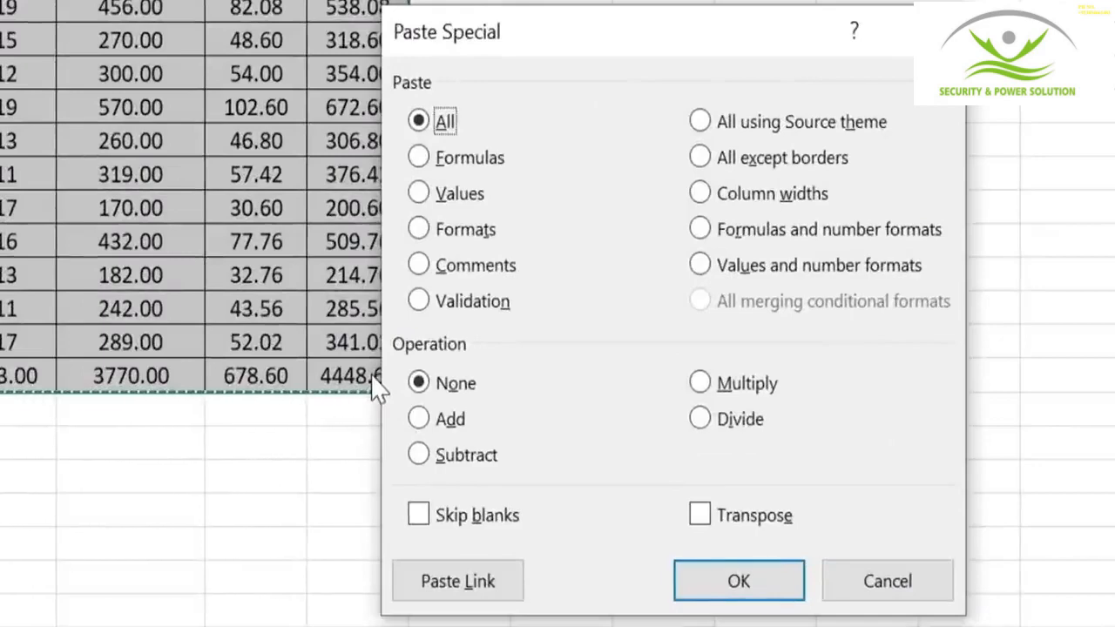
key("Down")
key("Down")
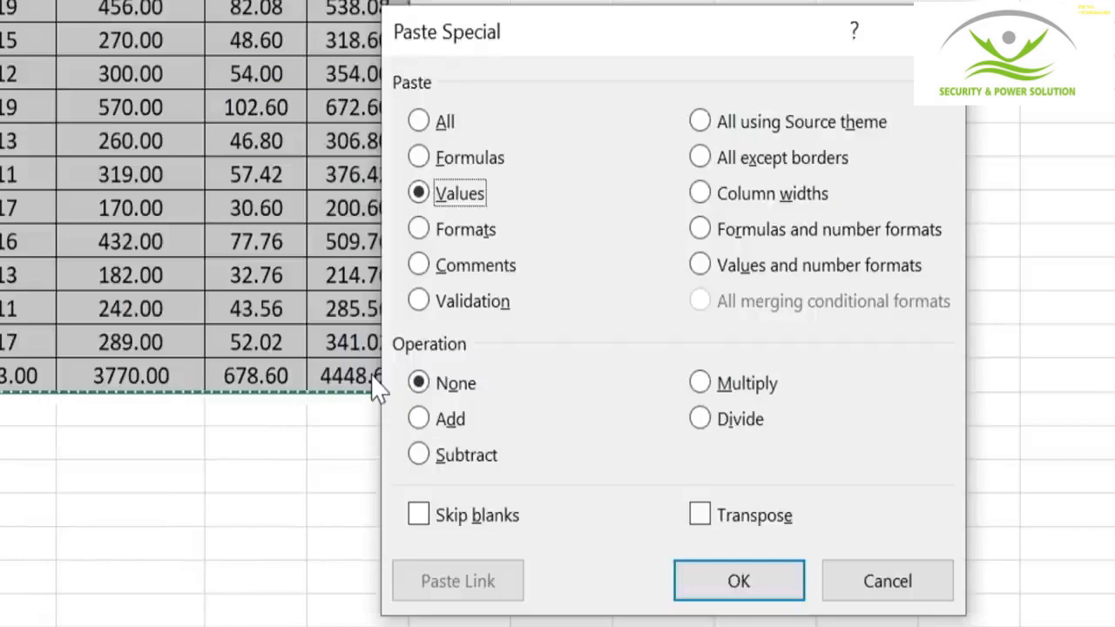
key("Return")
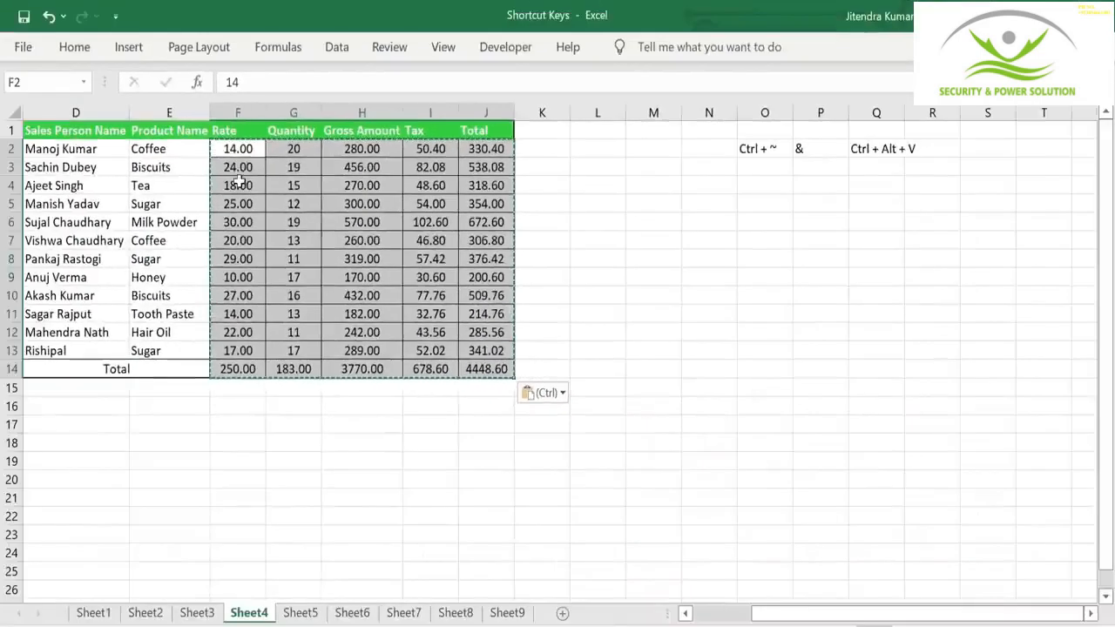
Examine the contents of individual Rate to Total cells in rows 4 to 8 for remaining formulas
left_click(240, 181)
key("Right")
key("Right")
key("Right")
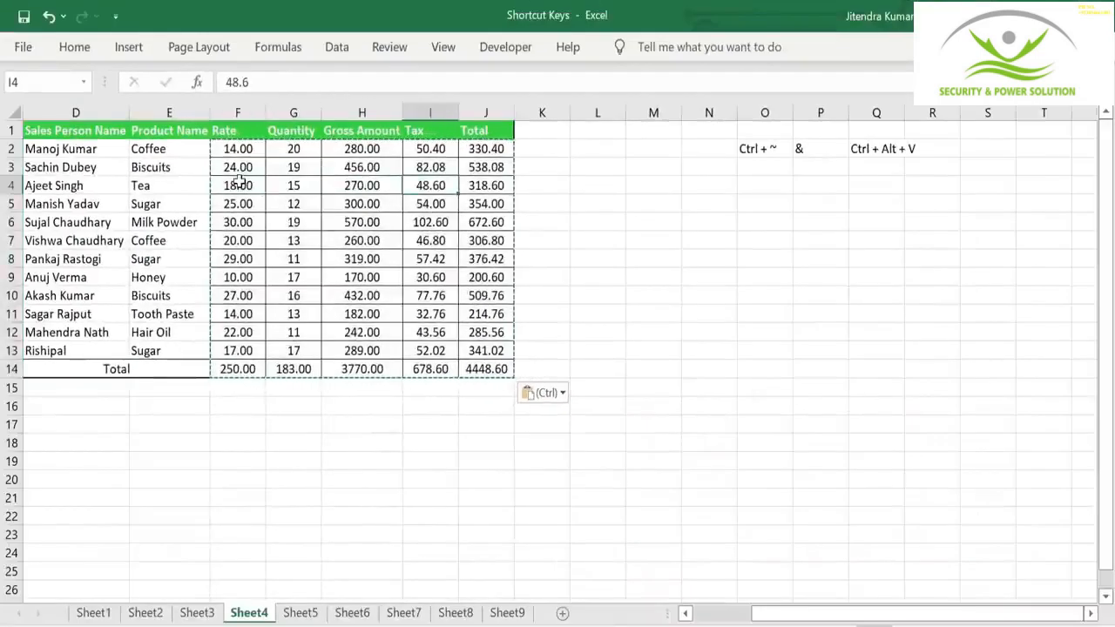
key("Down")
key("Down")
key("Right")
key("Down")
key("Down")
key("Left")
key("Left")
key("Left")
key("Left")
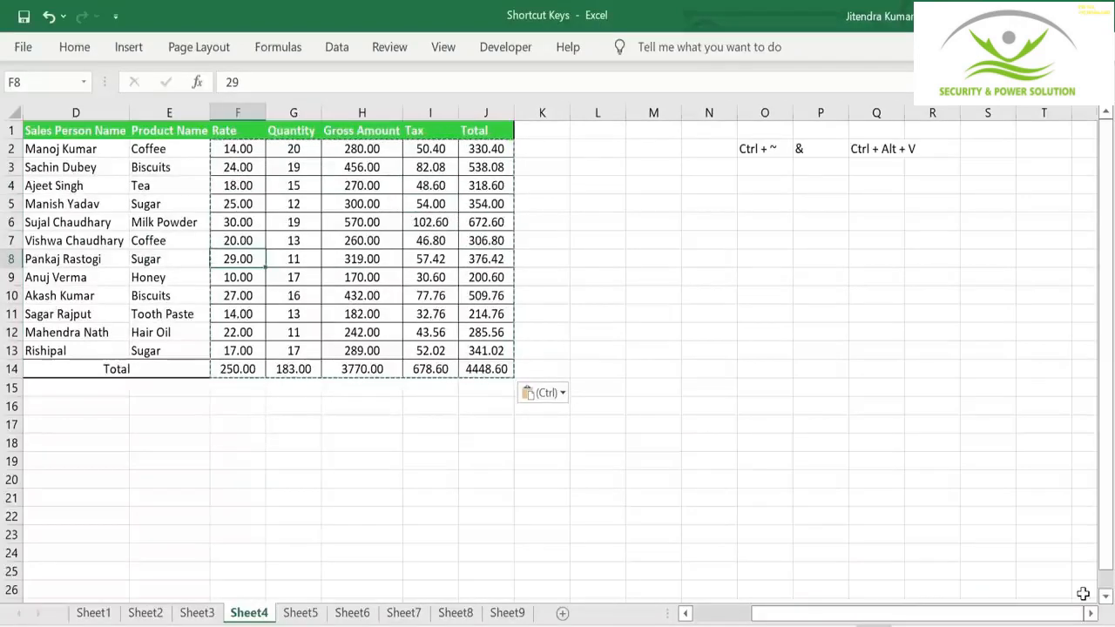
End the copy mode and check the whole sales table in formula view, returning to the normal display
key("Escape")
key("ctrl+grave")
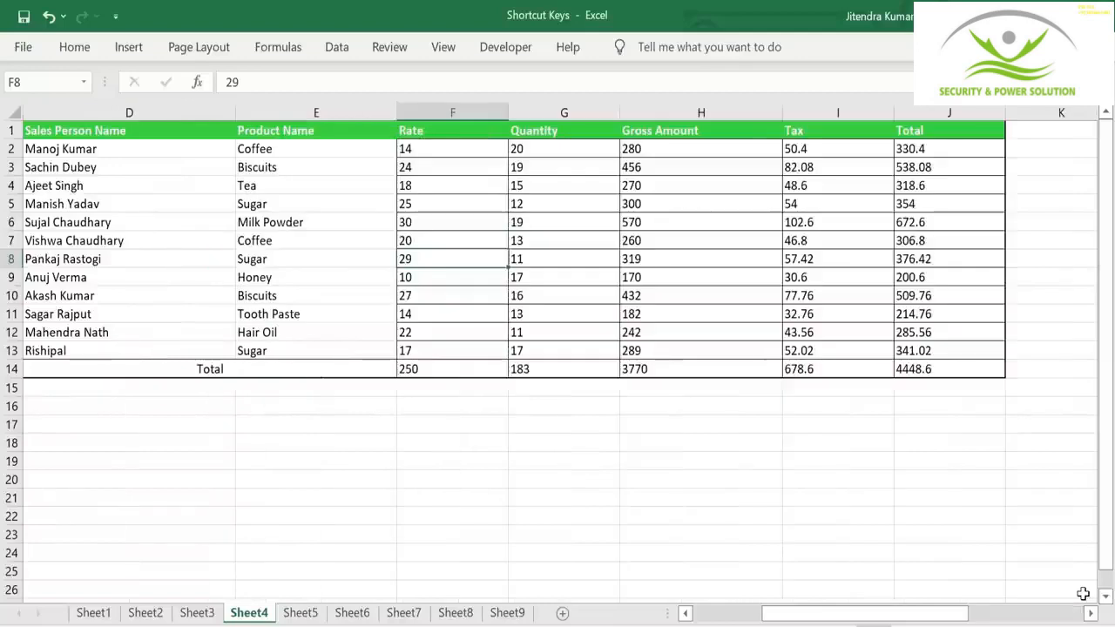
key("ctrl+grave")
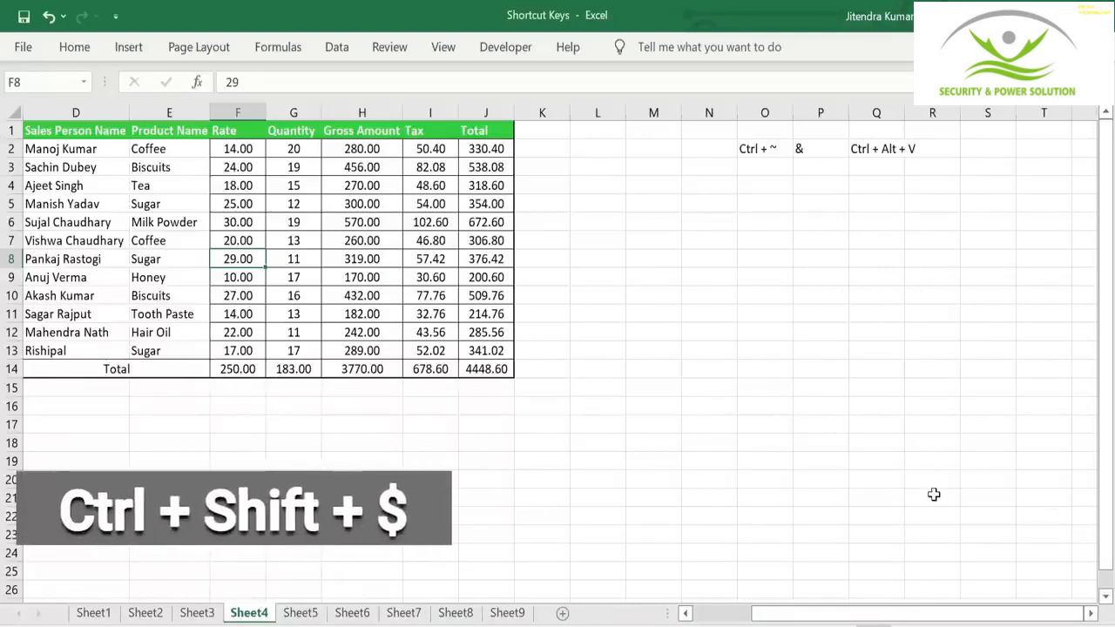
Apply the currency number format to the Sale values in B2:B11 of Sheet5
left_click(300, 613)
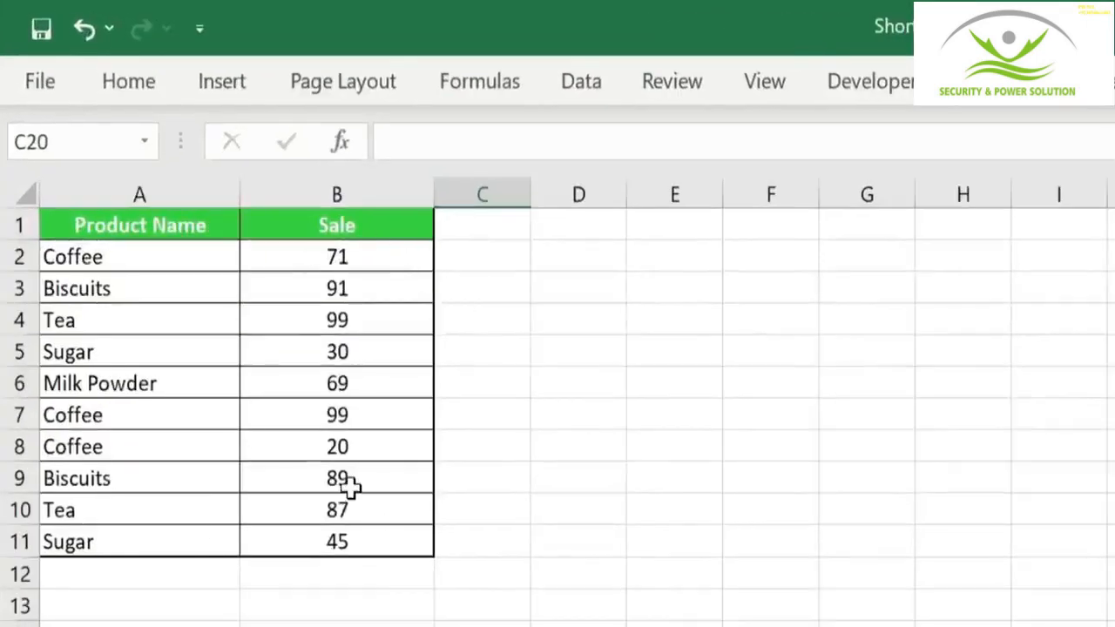
left_click(389, 262)
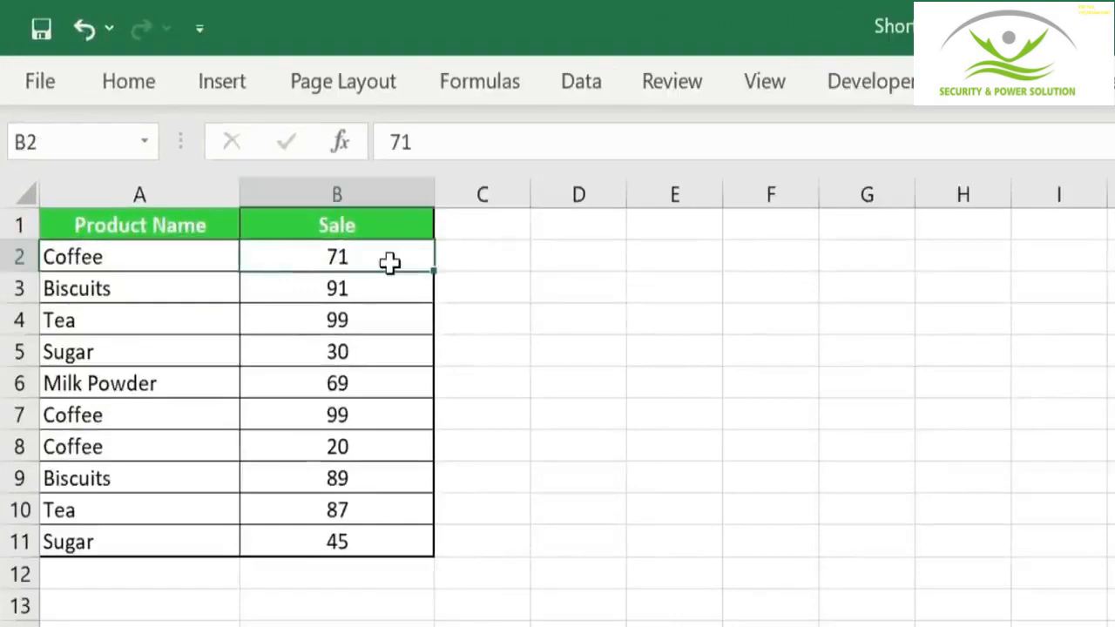
left_click_drag(390, 262, 395, 541)
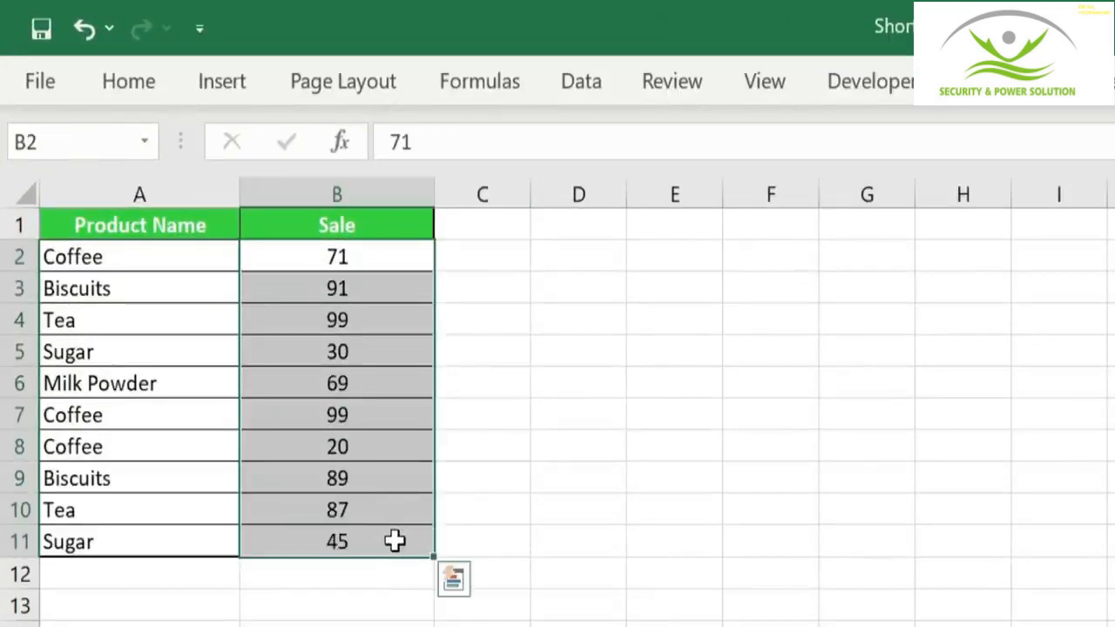
key("ctrl+shift+4")
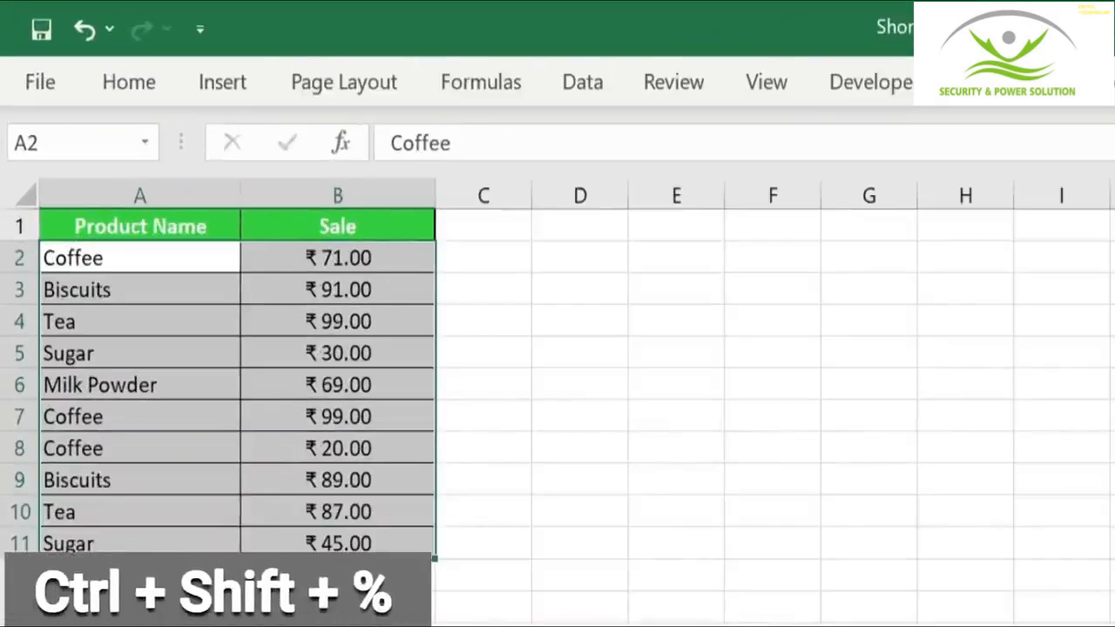
Apply the percentage format to the empty cells E2:E11, and enter 3% in E4 and 4% in E5
left_click(690, 264)
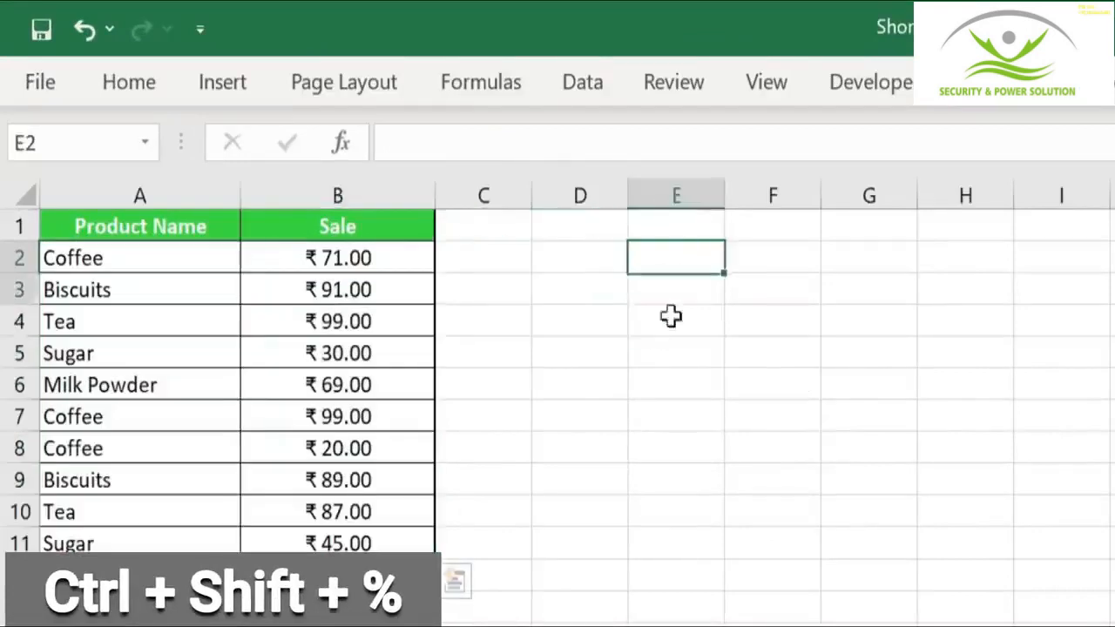
left_click_drag(676, 258, 705, 546)
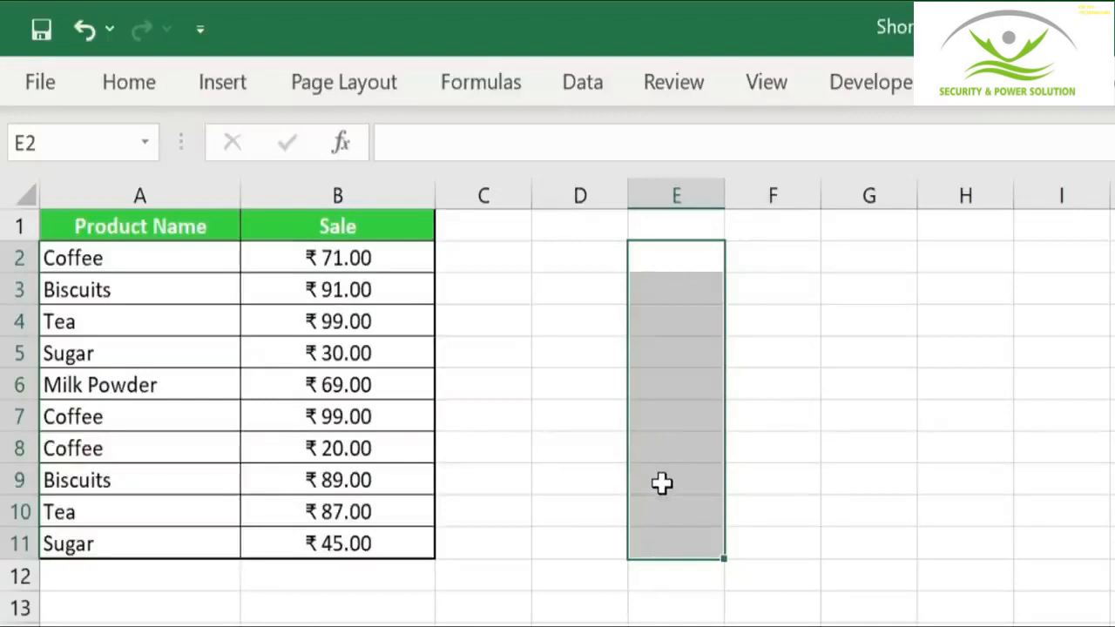
left_click(671, 319)
type("3%")
key("Return")
type("4%")
key("Return")
key("Return")
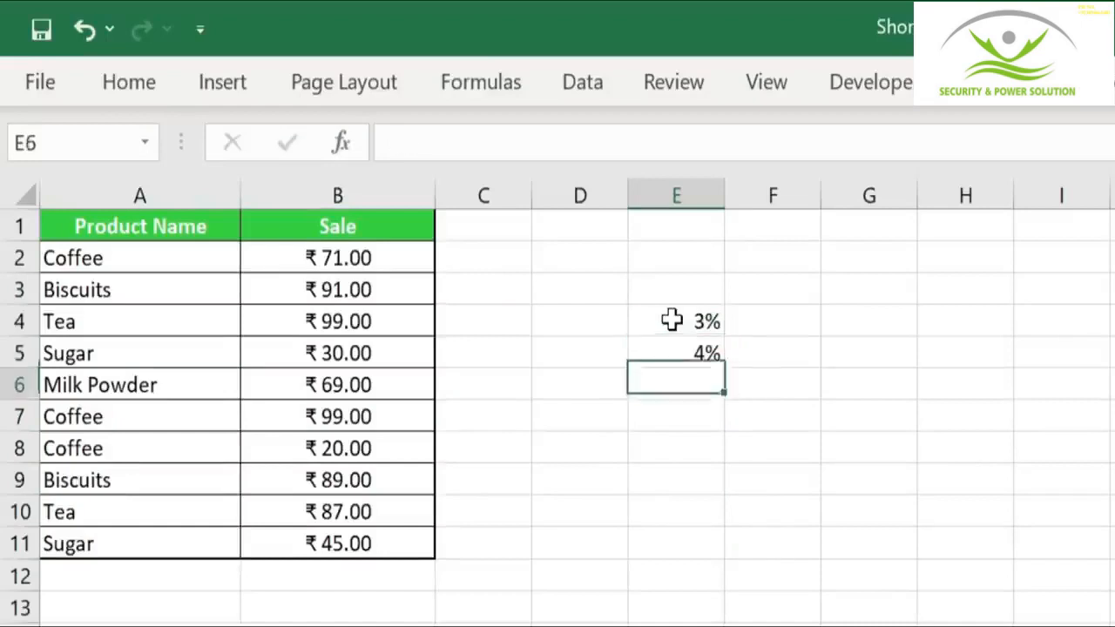
Enter 4% in each of the cells E7, E8 and E9
type("4%")
key("Return")
type("4%")
key("Return")
type("4")
key("Up")
key("Up")
key("Up")
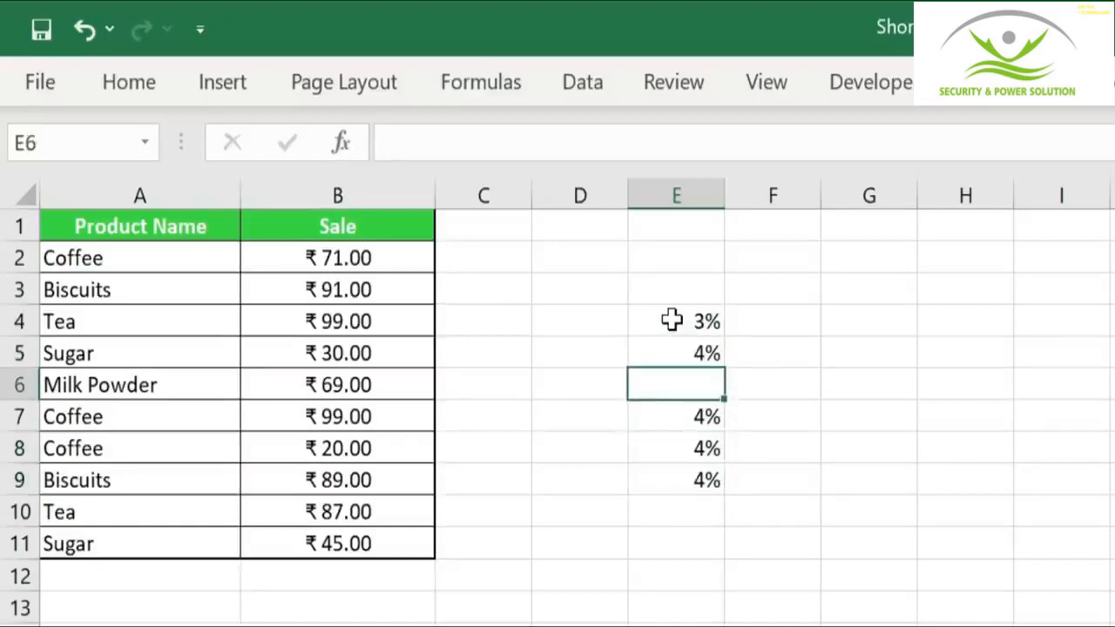
Enter 5% in the empty cell E6 and in cell E10
type("5")
key("Return")
key("Down")
key("Down")
key("Down")
type("5")
key("Return")
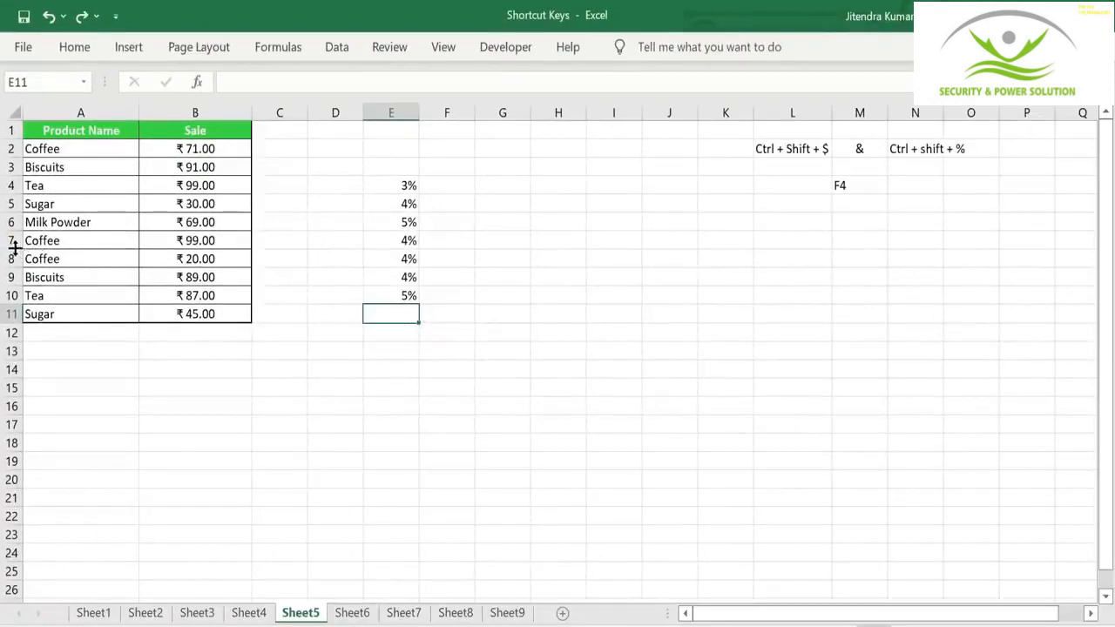
Insert a blank row above the Coffee entry in row 7
left_click(8, 242)
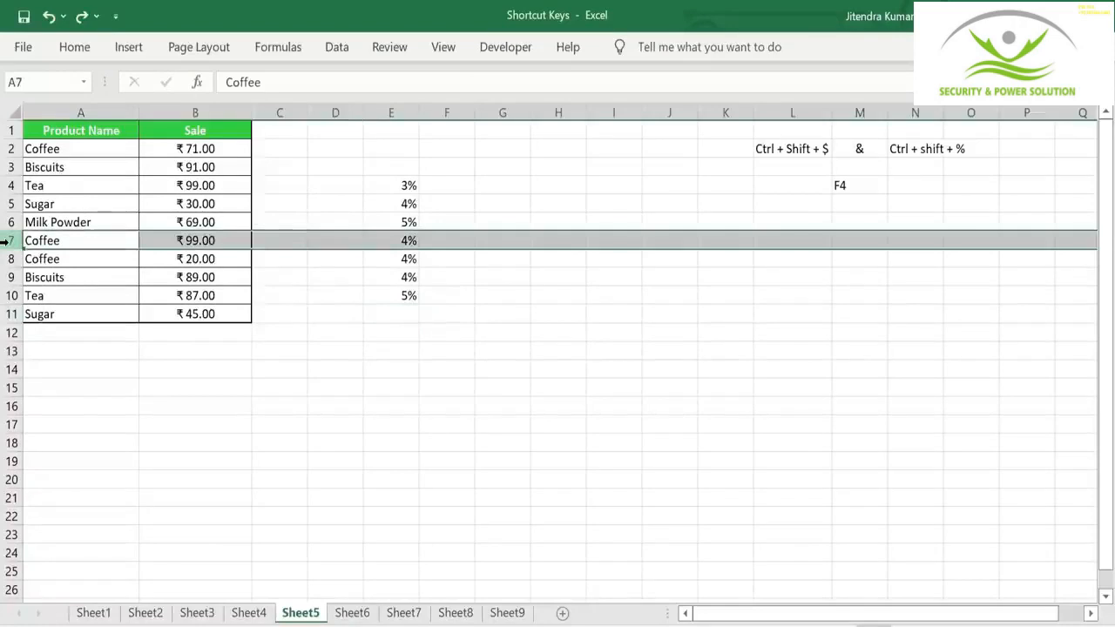
right_click(5, 241)
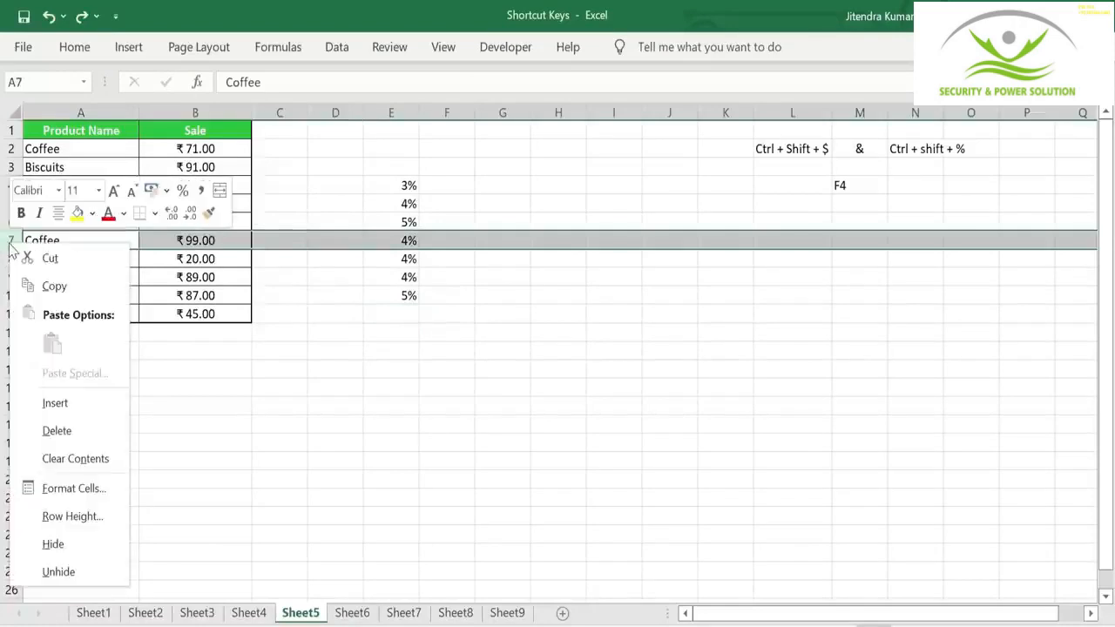
left_click(64, 403)
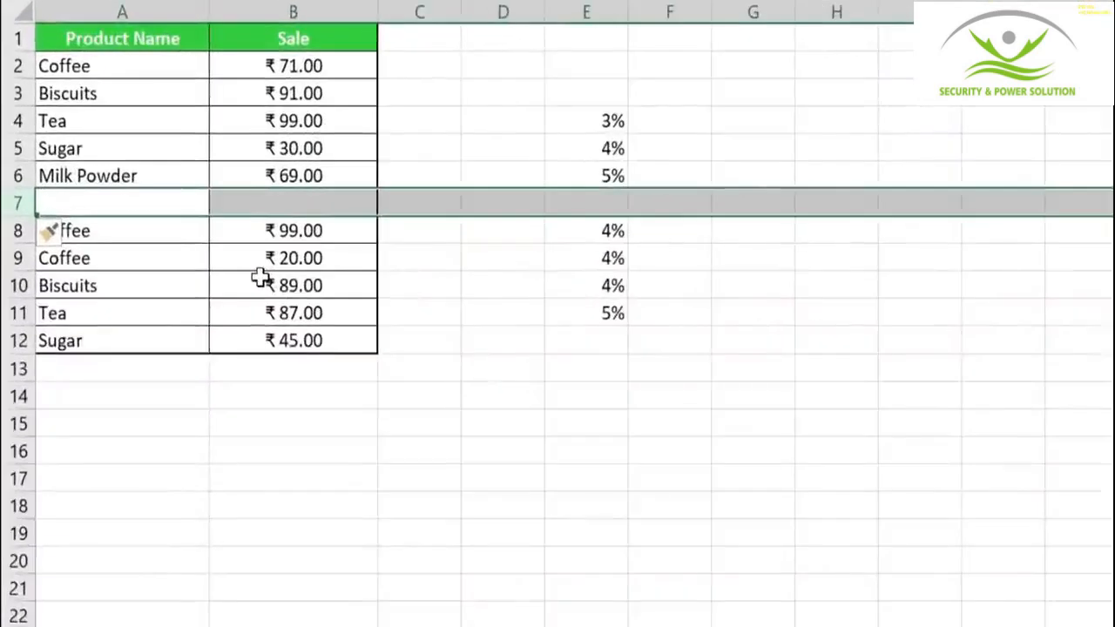
Repeat the row insertion at row 7 eight more times, so that rows 7 to 15 are blank
key("ctrl+shift+plus")
key("ctrl+shift+plus")
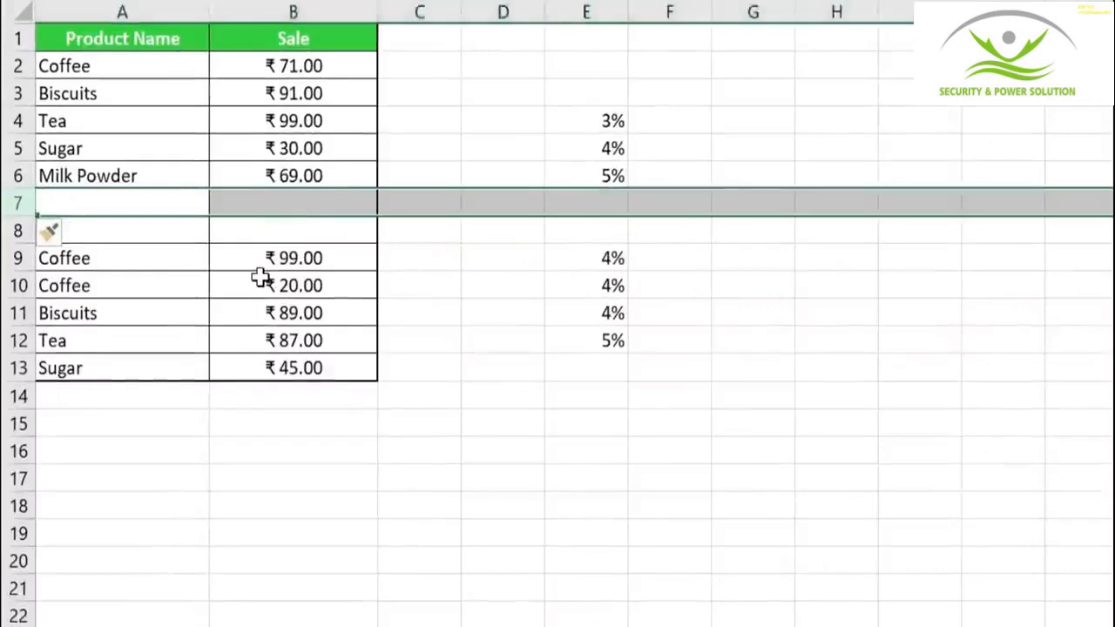
key("ctrl+shift+plus")
key("ctrl+shift+plus")
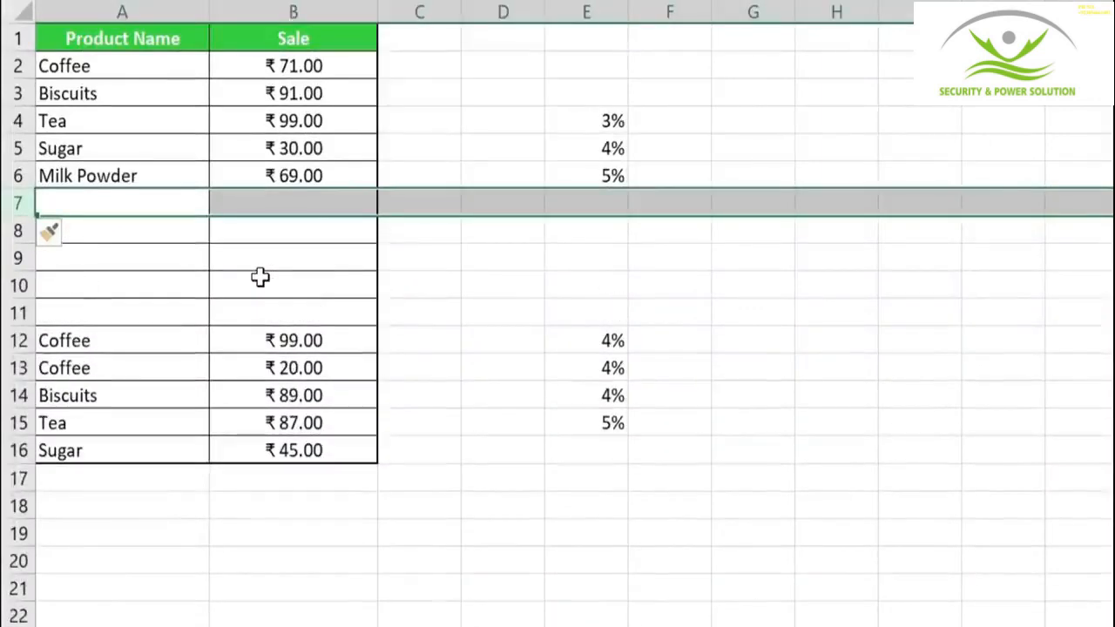
key("ctrl+shift+plus")
key("ctrl+shift+plus")
key("ctrl+shift+plus")
key("ctrl+shift+plus")
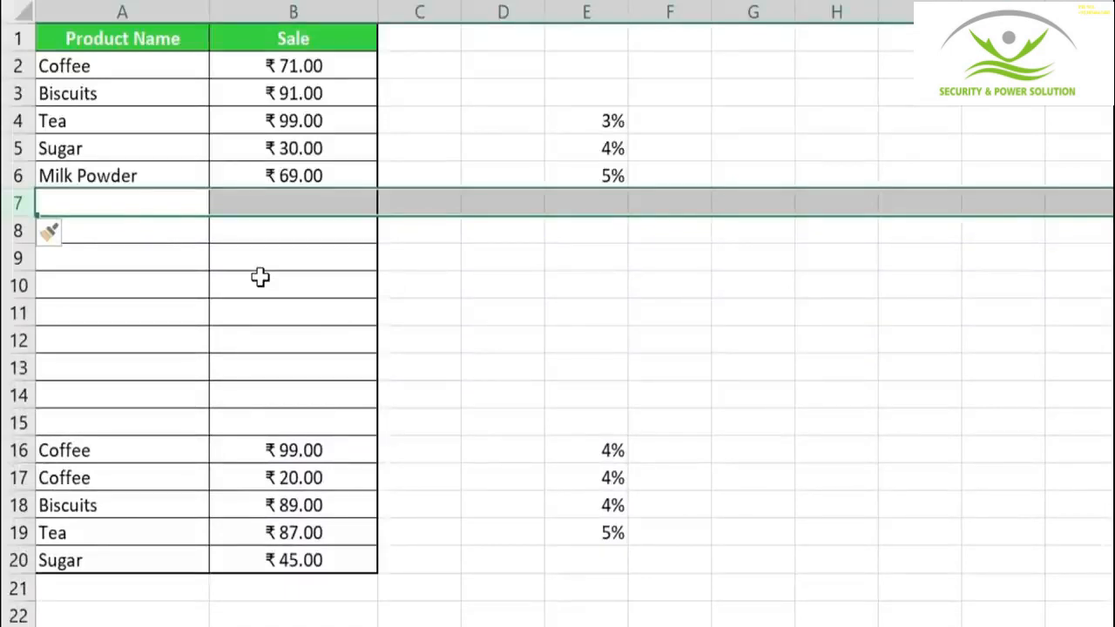
Make the percentages in cells E16 to E19 bold, one cell at a time
left_click(610, 449)
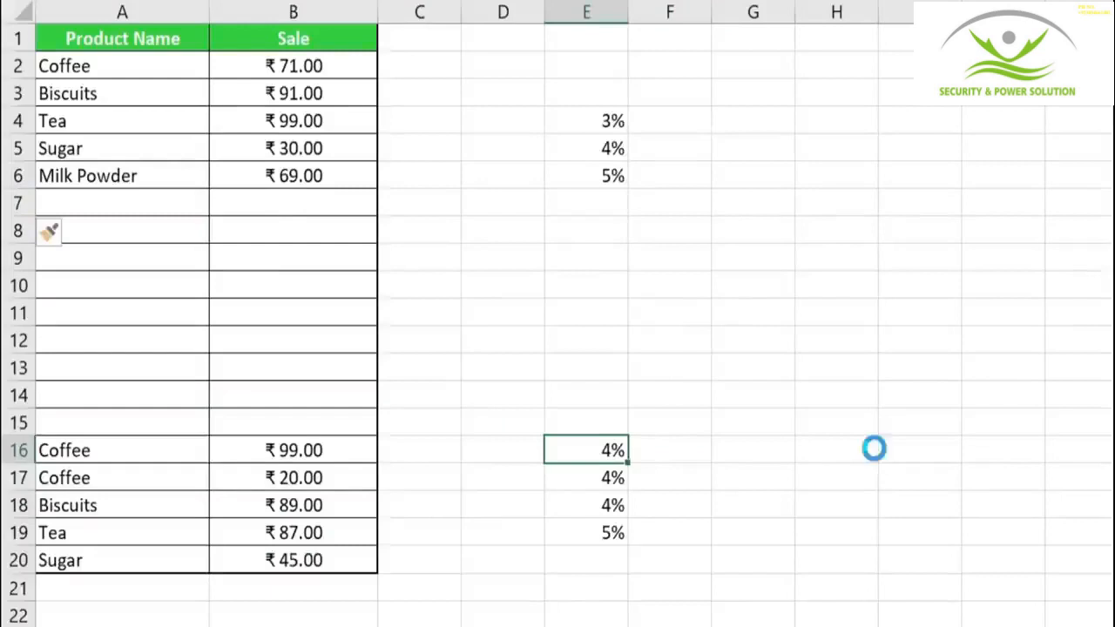
key("ctrl+b")
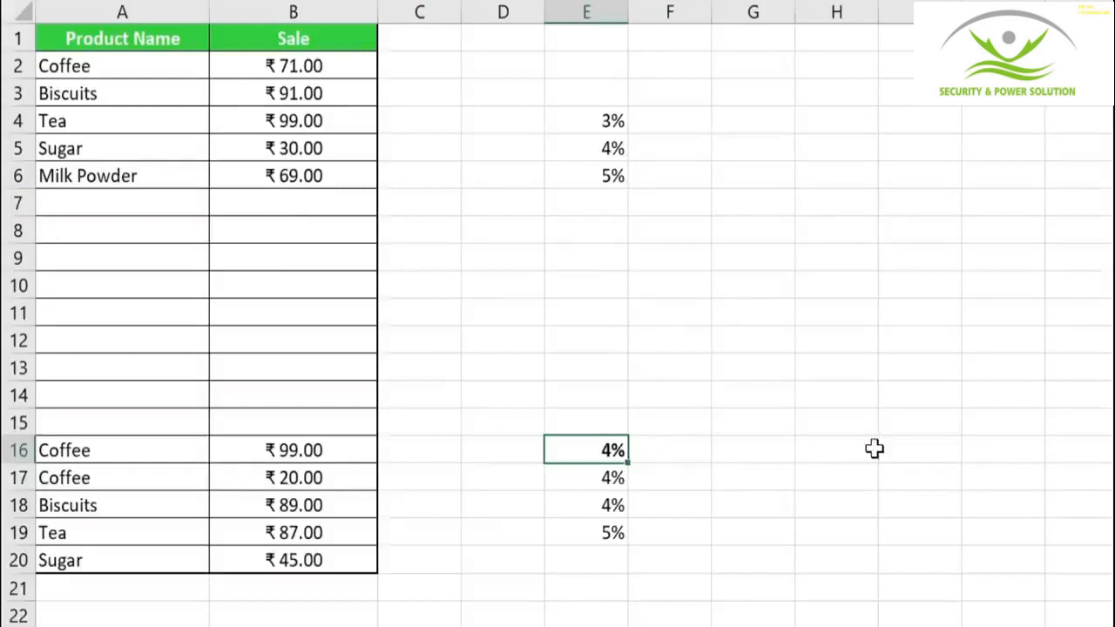
left_click(608, 484)
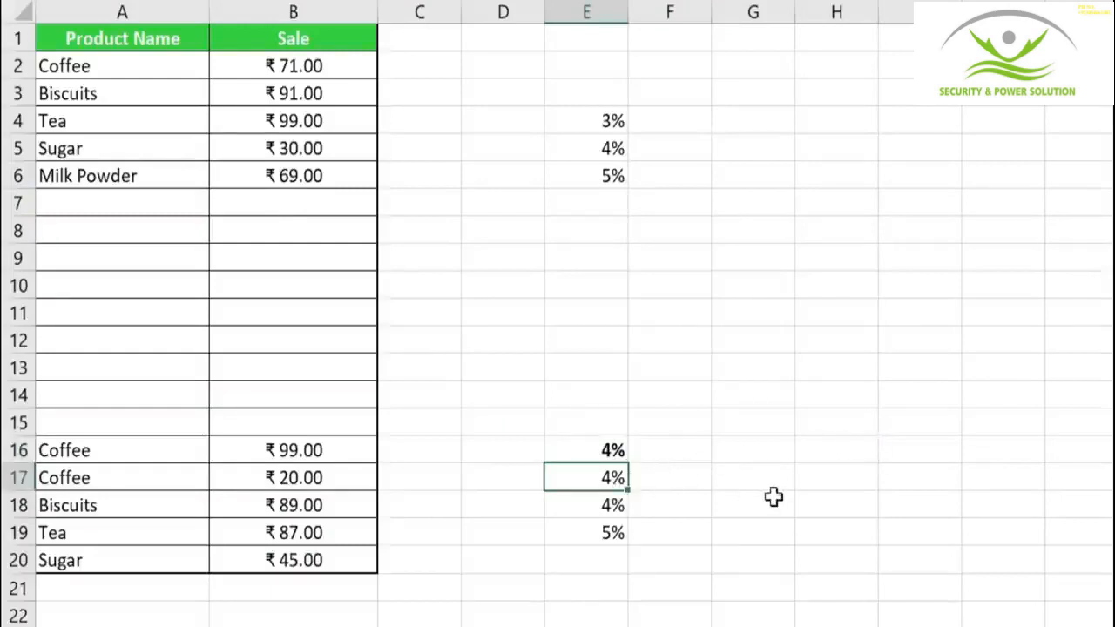
key("ctrl+b")
key("Down")
key("ctrl+b")
key("Down")
key("ctrl+b")
key("Down")
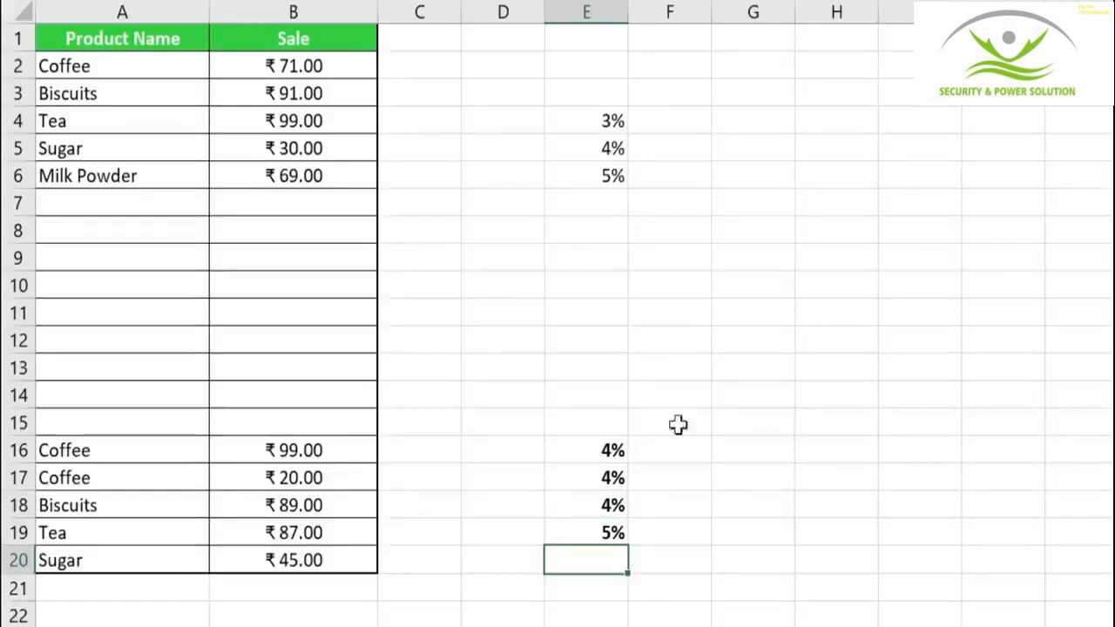
Fill the Milk Powder cell A6 with standard yellow and repeat that fill on the Coffee cell A16
left_click(144, 178)
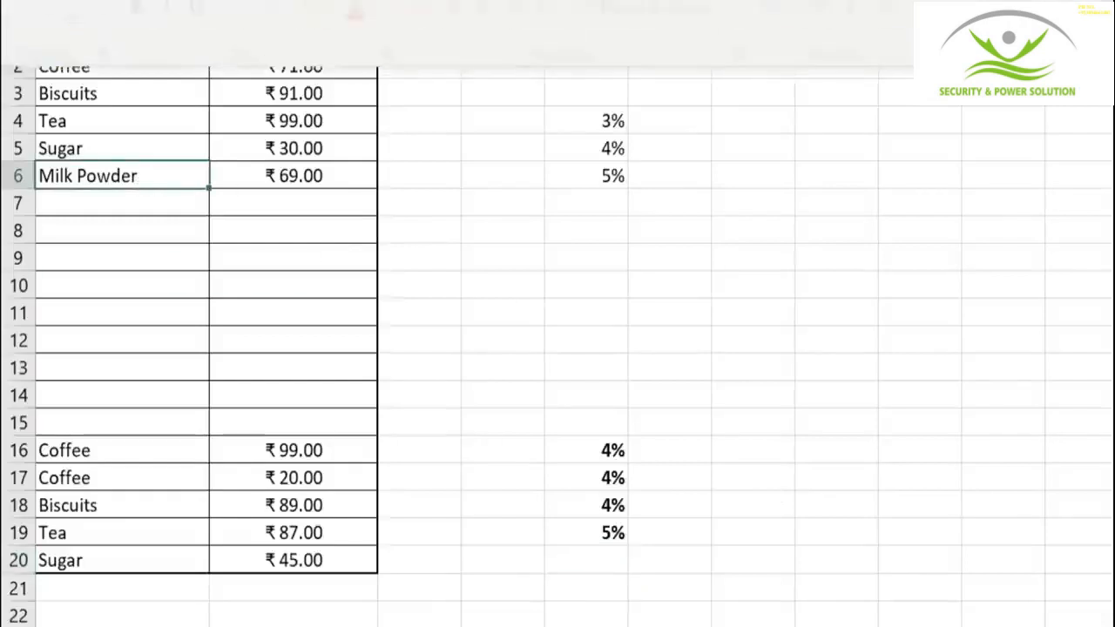
left_click(341, 14)
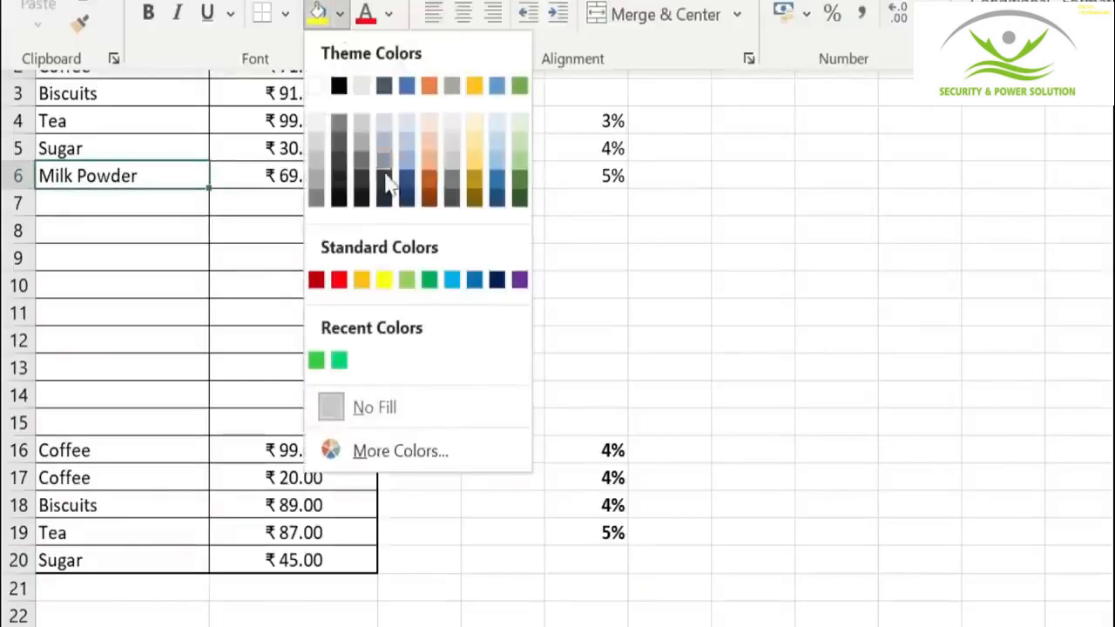
left_click(388, 278)
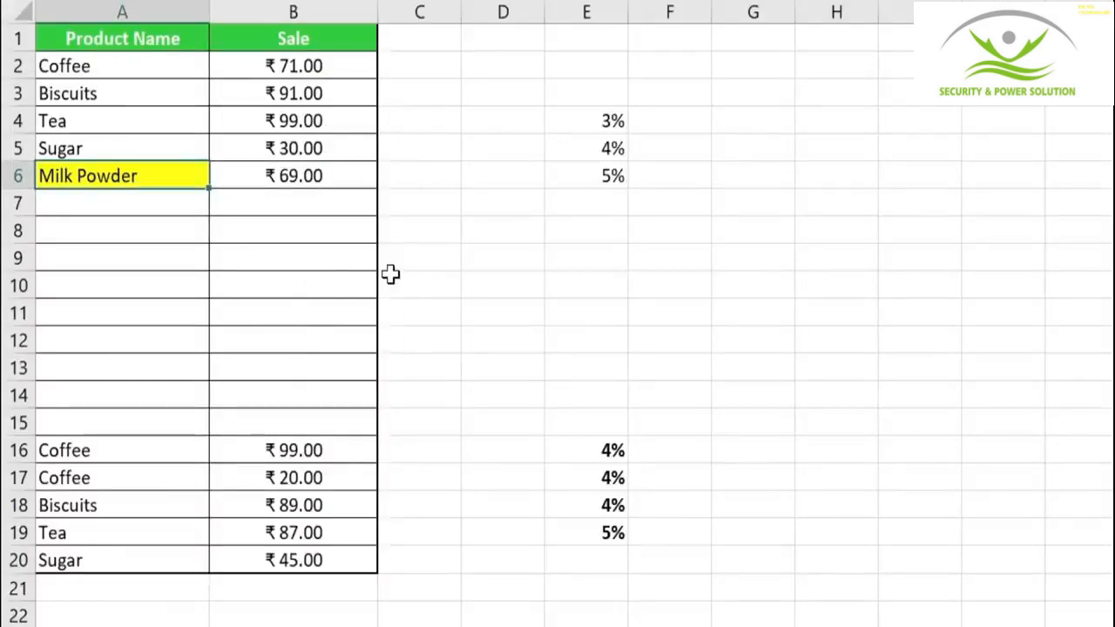
left_click(165, 451)
key("F4")
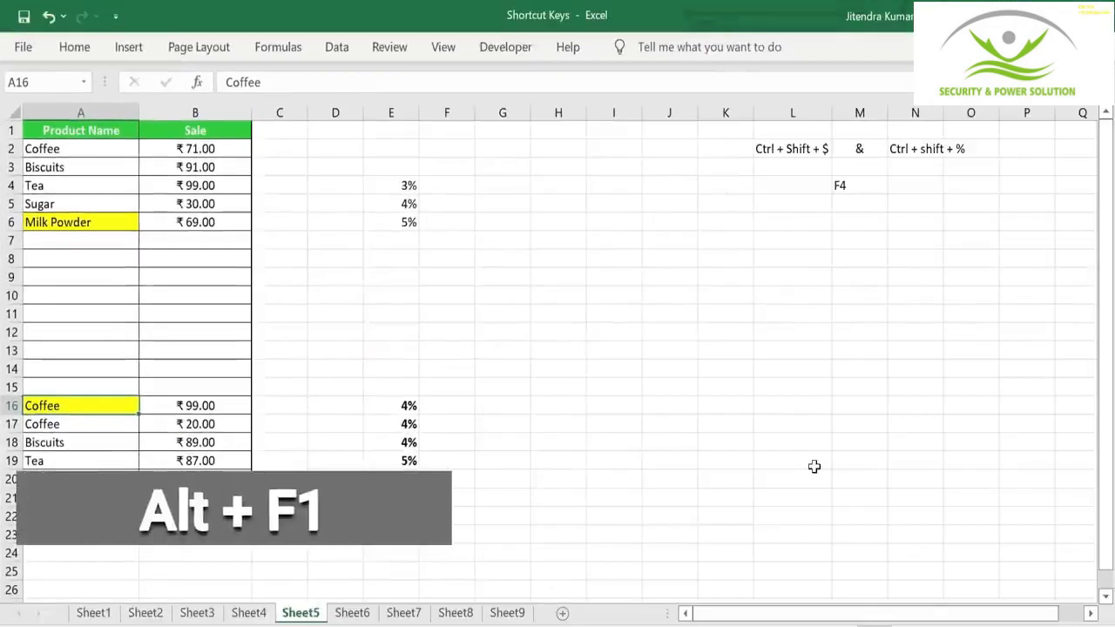
On Sheet6, insert a default column chart from the product and sale data in A1:B7
left_click(353, 613)
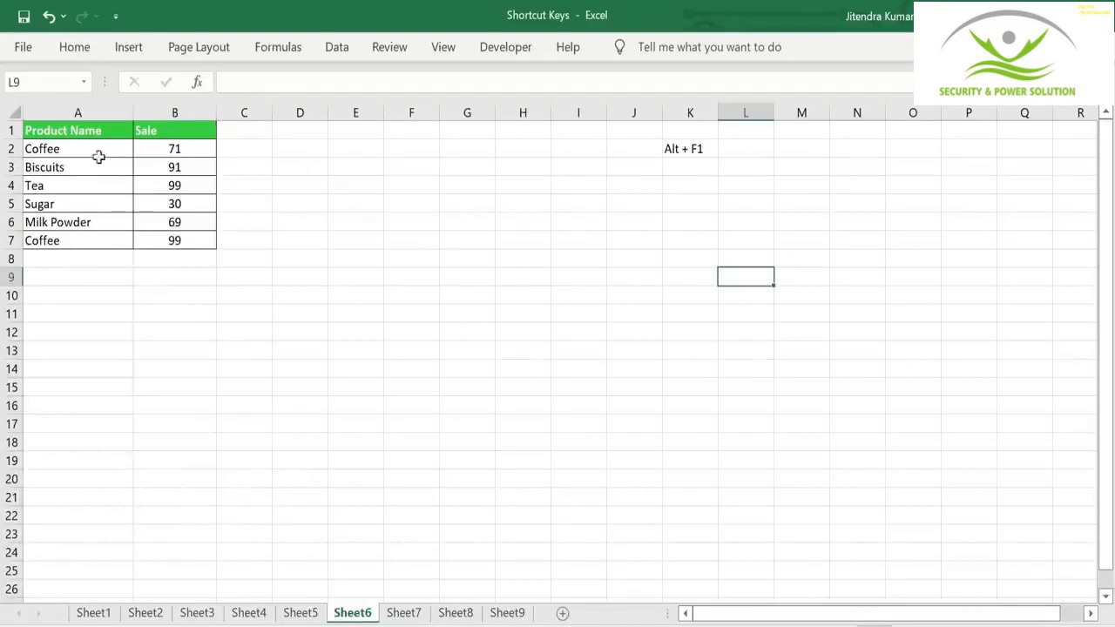
left_click_drag(60, 130, 149, 241)
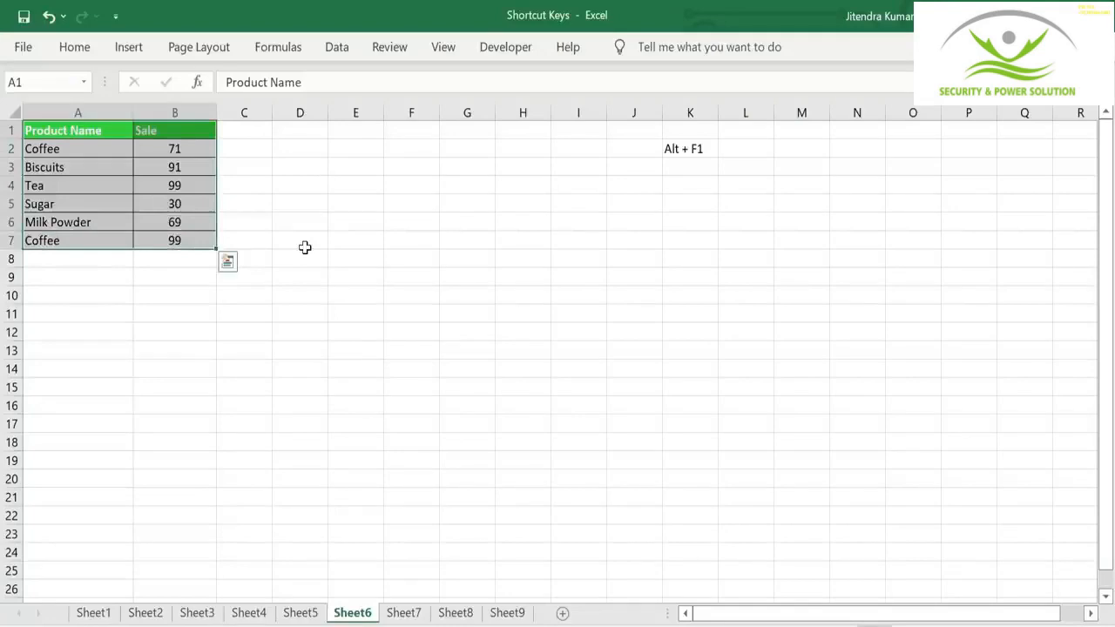
key("alt+F1")
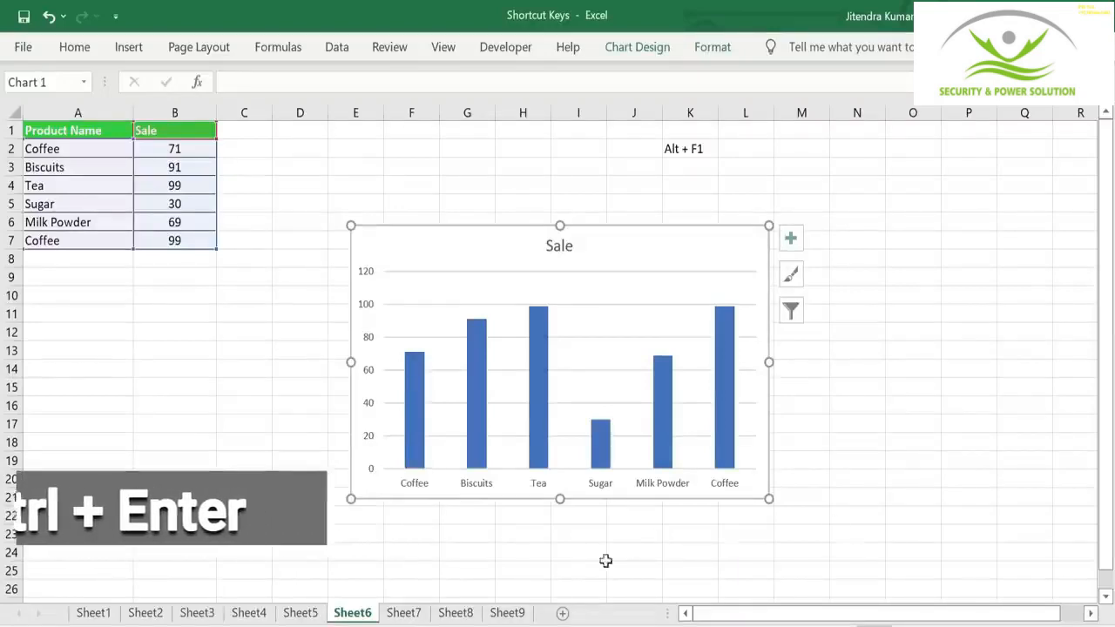
On Sheet7, fill every cell of the empty range H8:L18 with the letter A in one entry
left_click(406, 614)
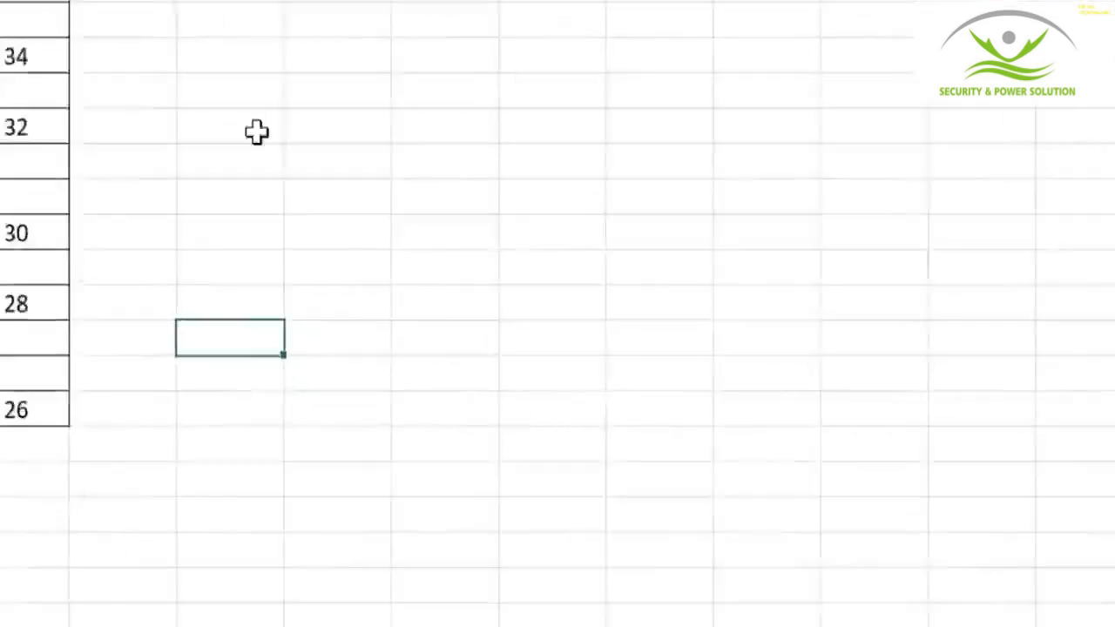
left_click_drag(483, 264, 680, 420)
left_click_drag(684, 473, 698, 515)
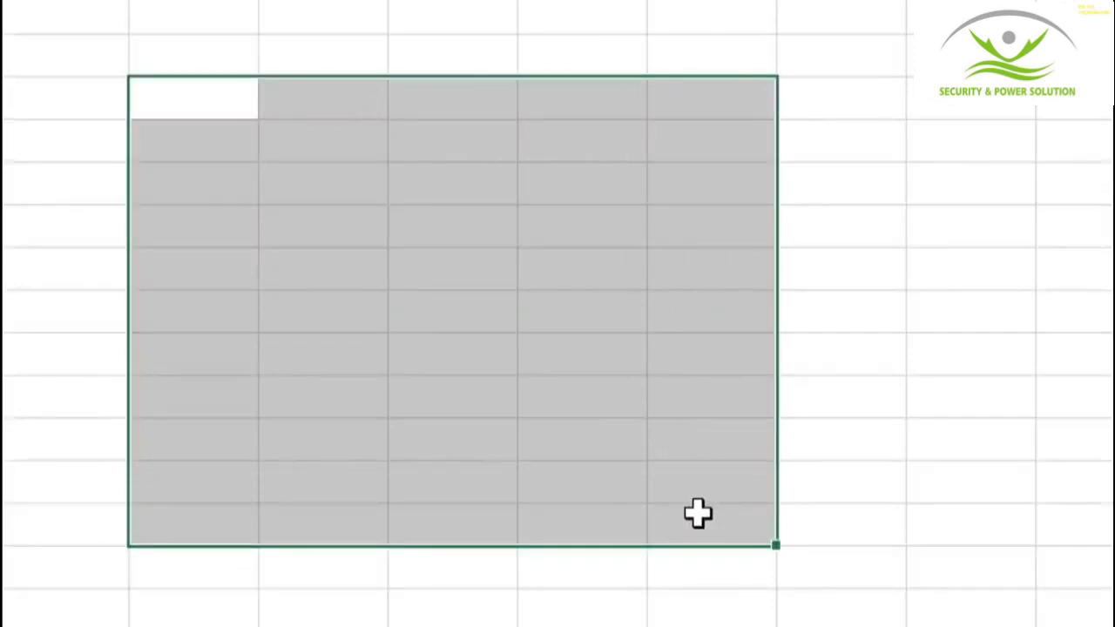
type("A")
key("ctrl+Return")
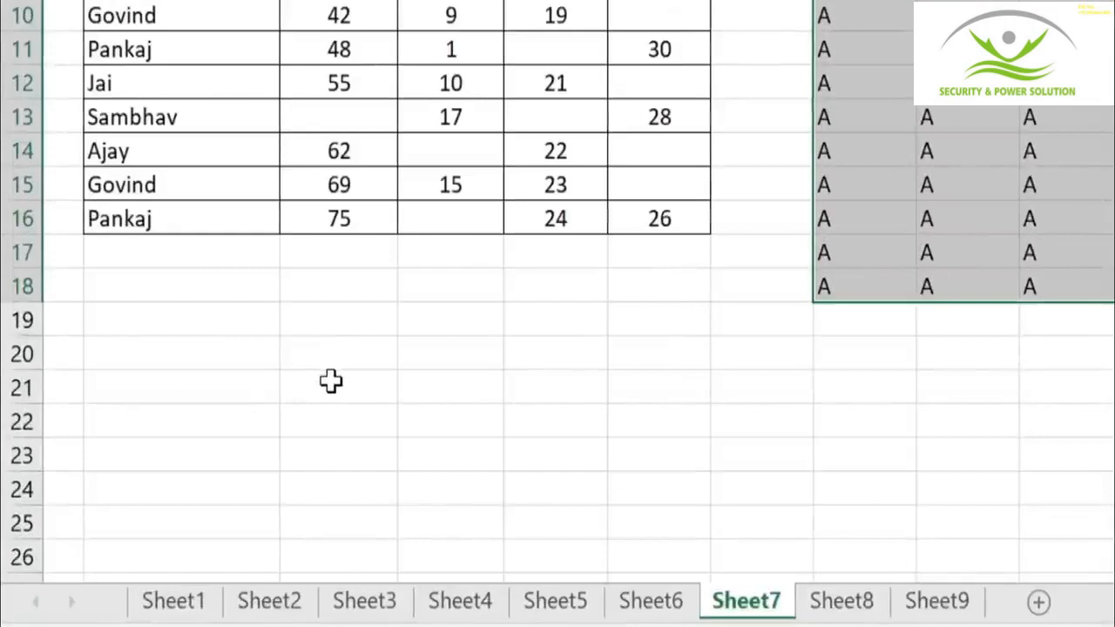
Enter OK at once in the separate ranges C21:C24, E21:E24, G21:G24 and I21:I24
left_click_drag(211, 473, 212, 540)
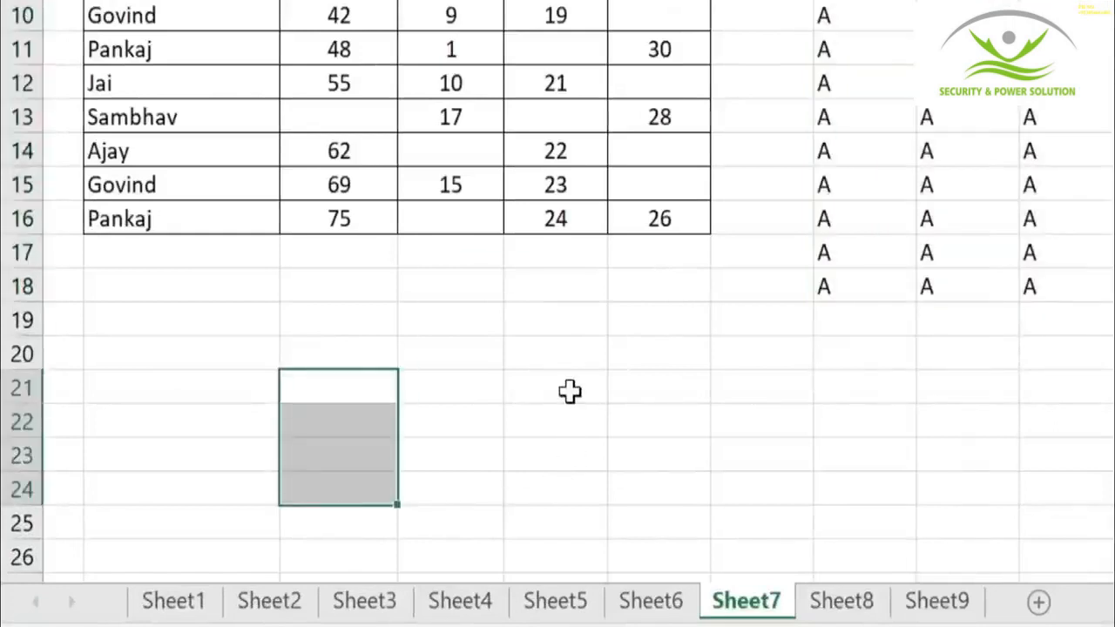
left_click_drag(570, 391, 598, 506)
left_click_drag(767, 386, 805, 490)
left_click_drag(961, 393, 970, 501)
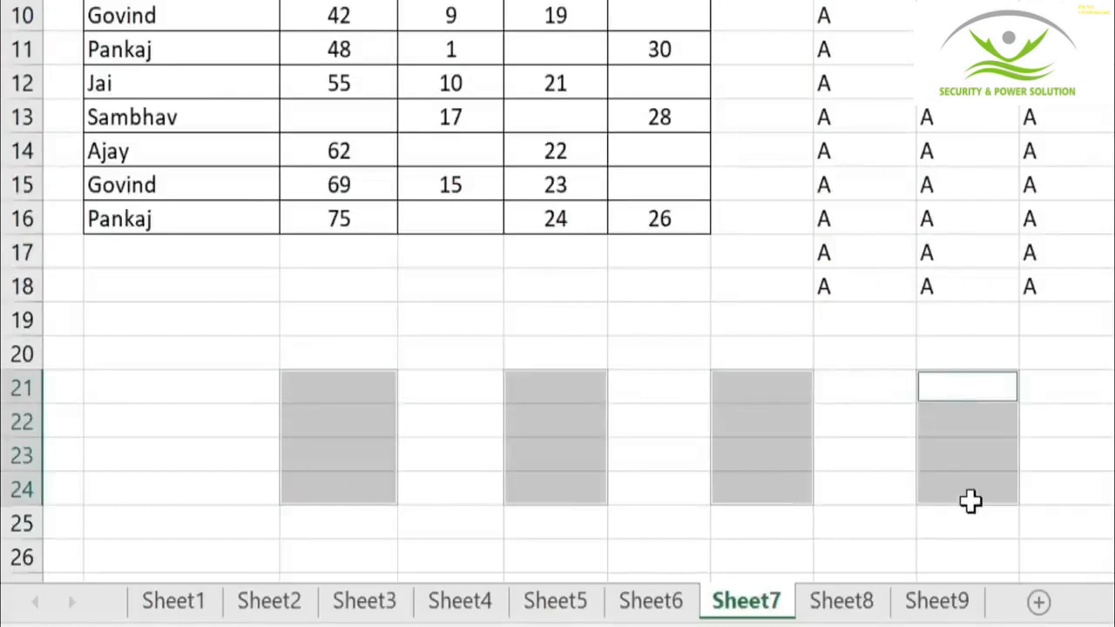
type("OK")
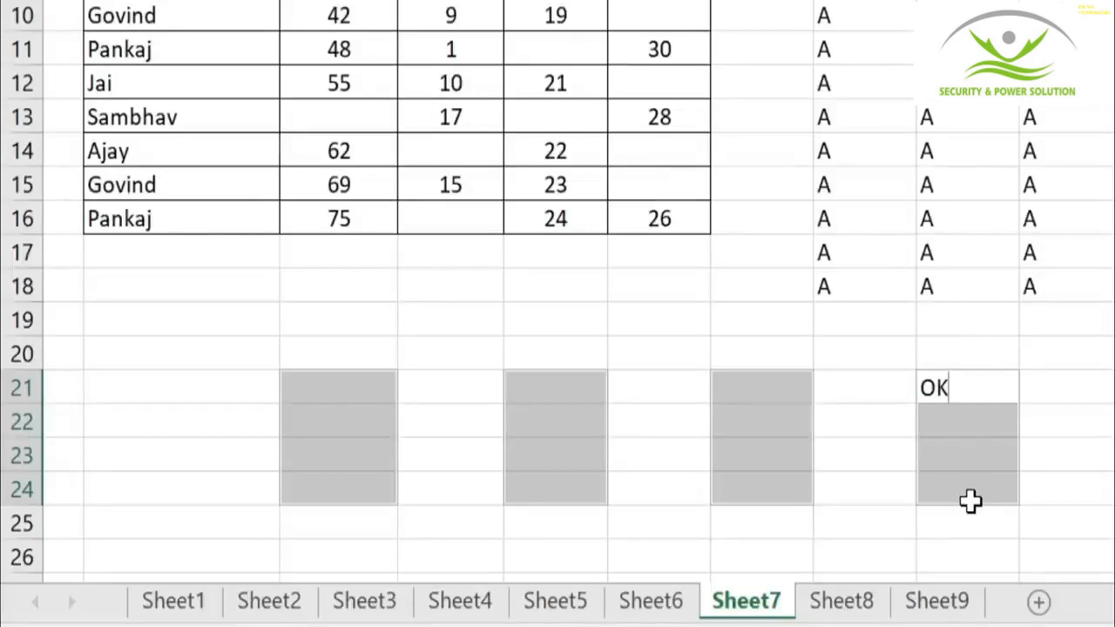
key("ctrl+Return")
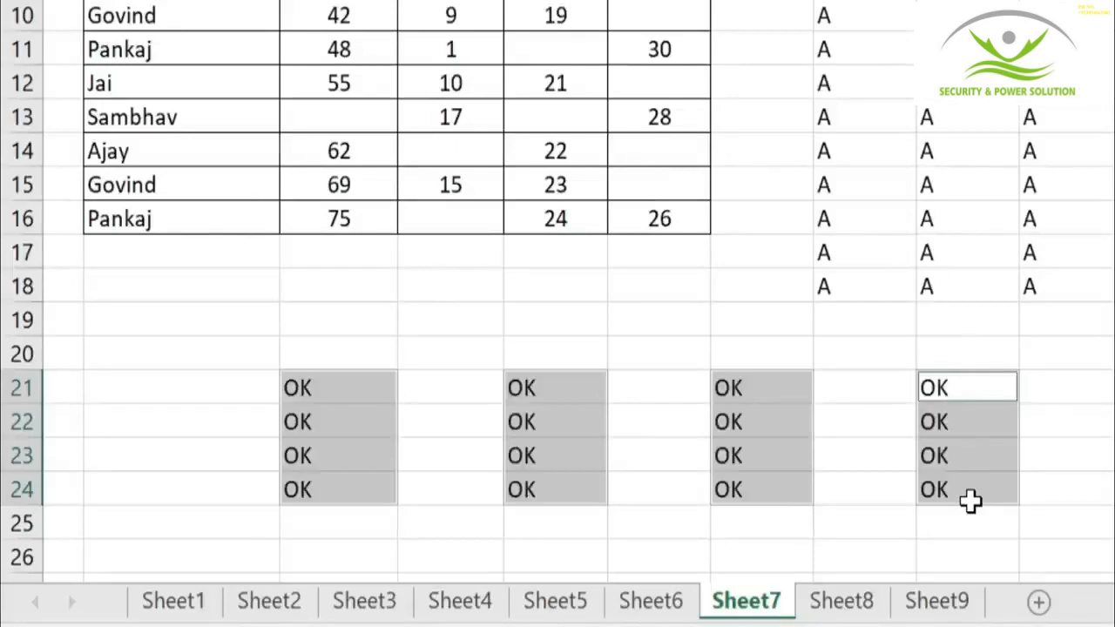
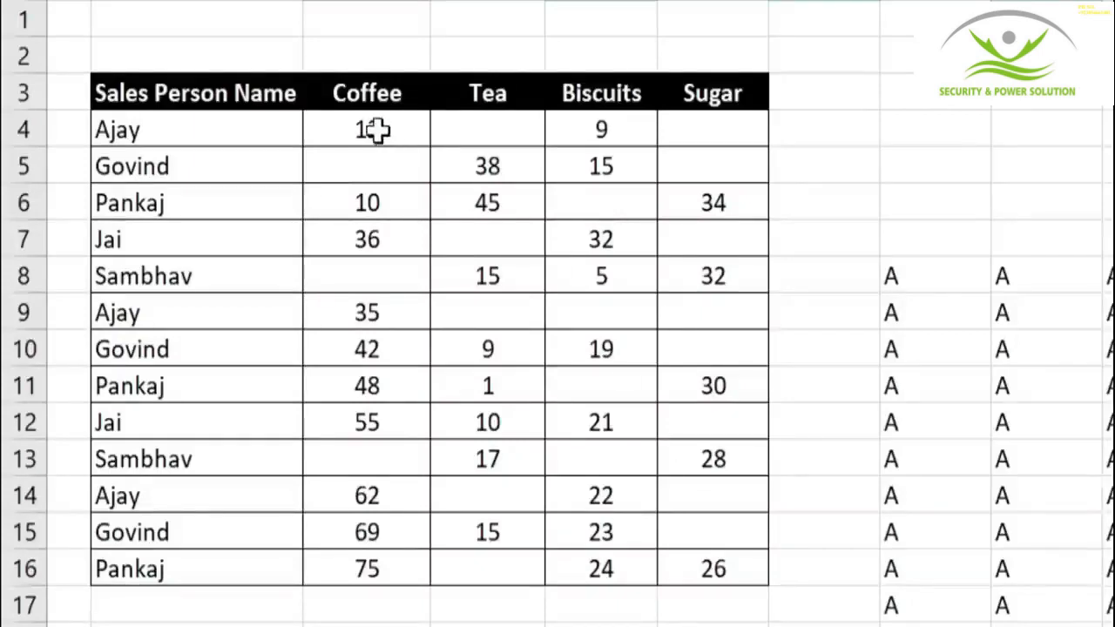
Select the blank cells within C4:F16 using Go To Special and fill them all with NA
left_click_drag(375, 129, 736, 575)
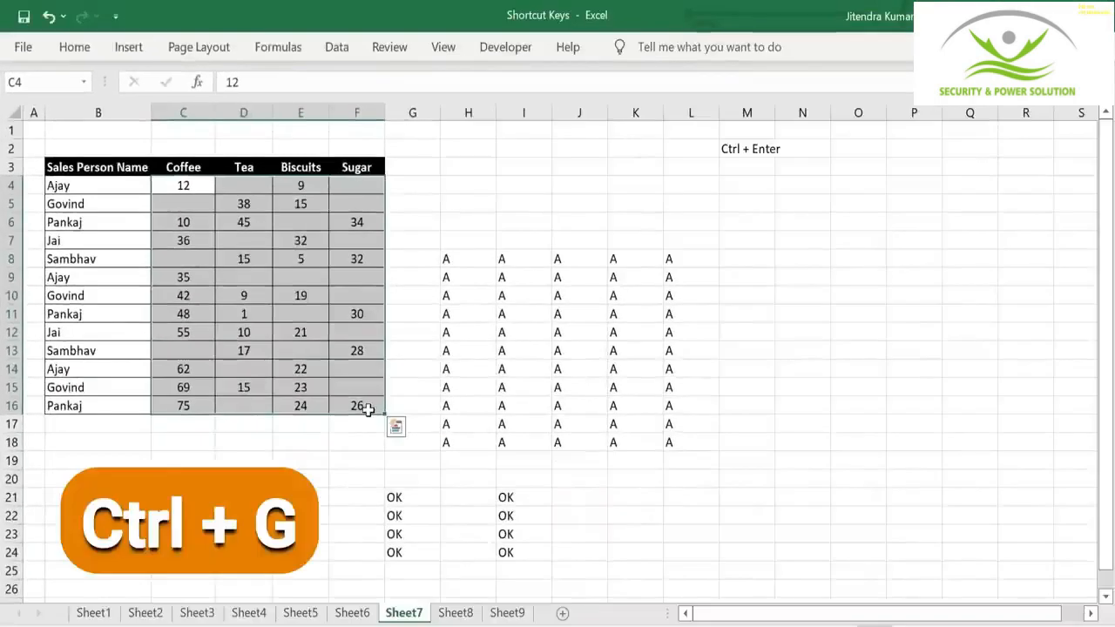
key("ctrl+g")
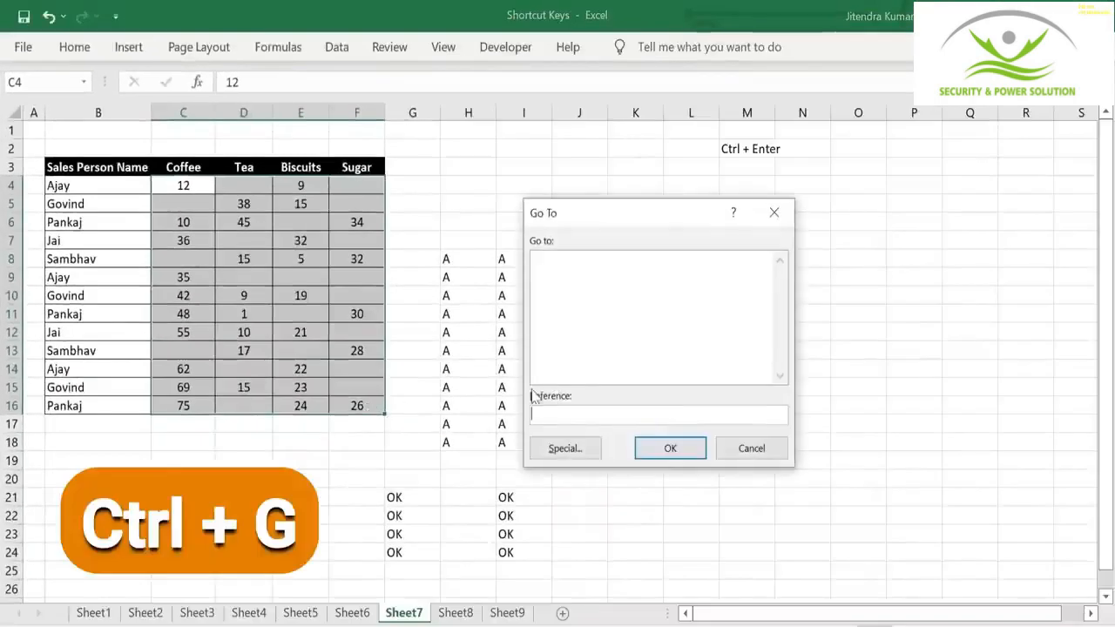
left_click(579, 453)
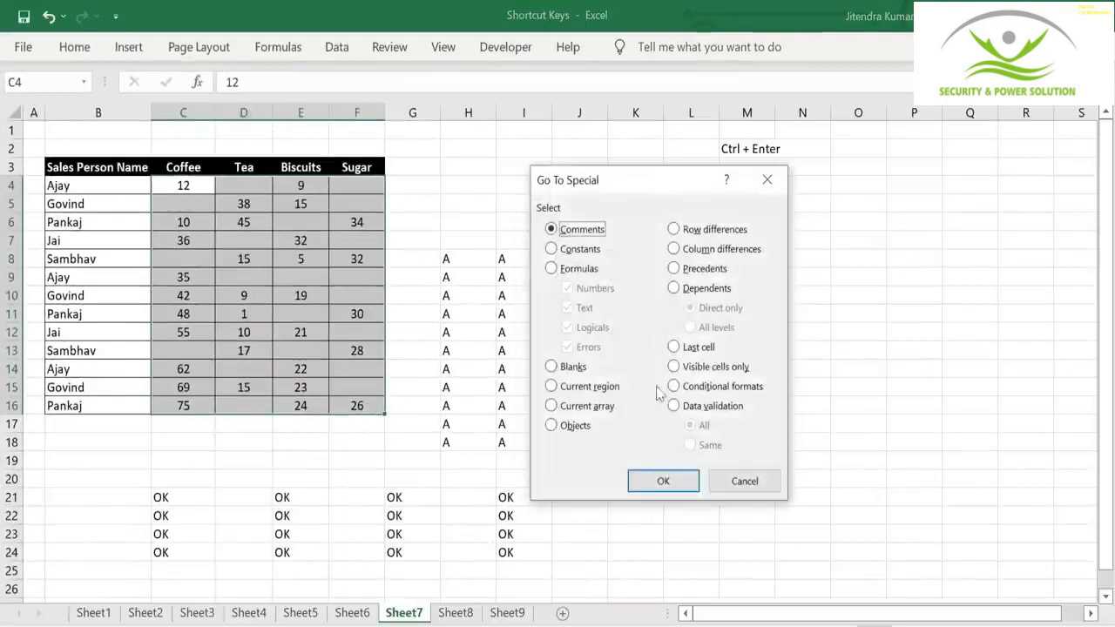
left_click(554, 367)
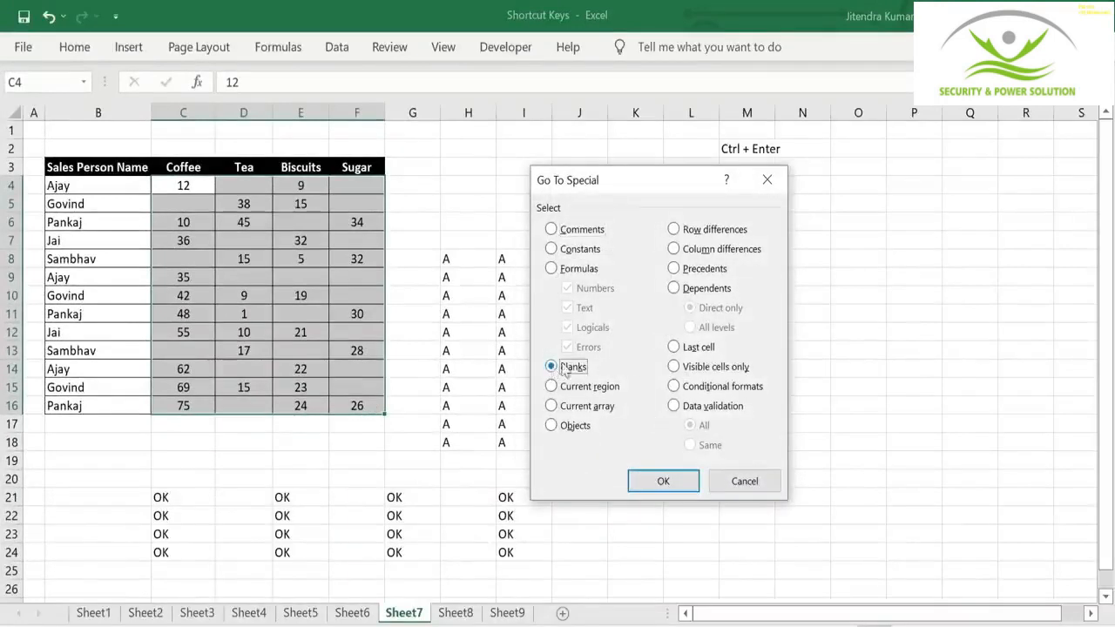
left_click(654, 482)
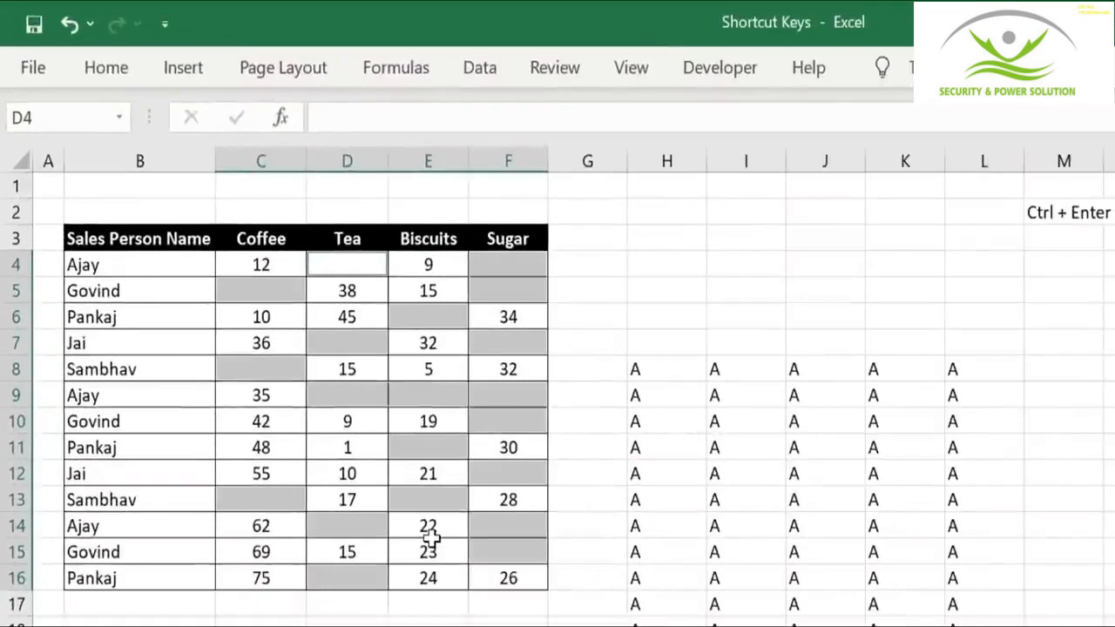
type("NA")
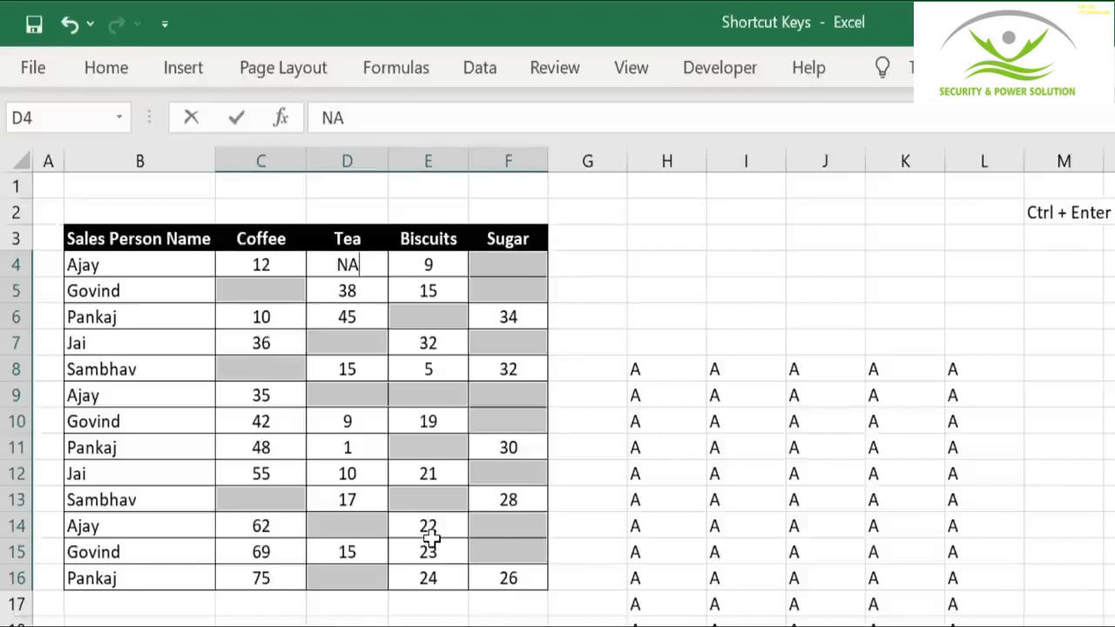
key("ctrl+Return")
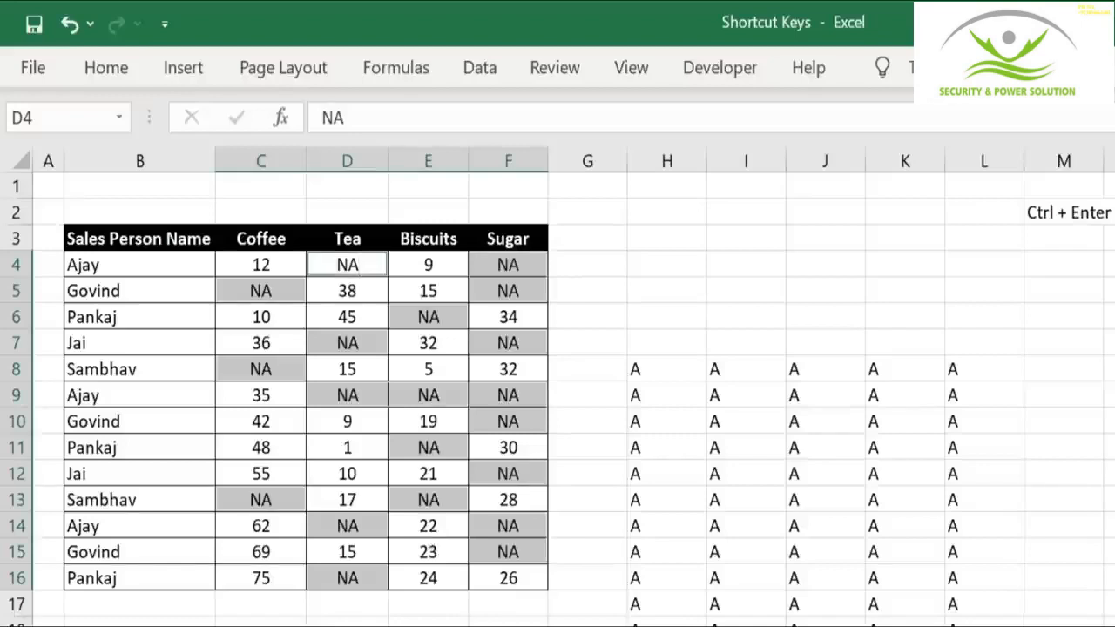
left_click(509, 626)
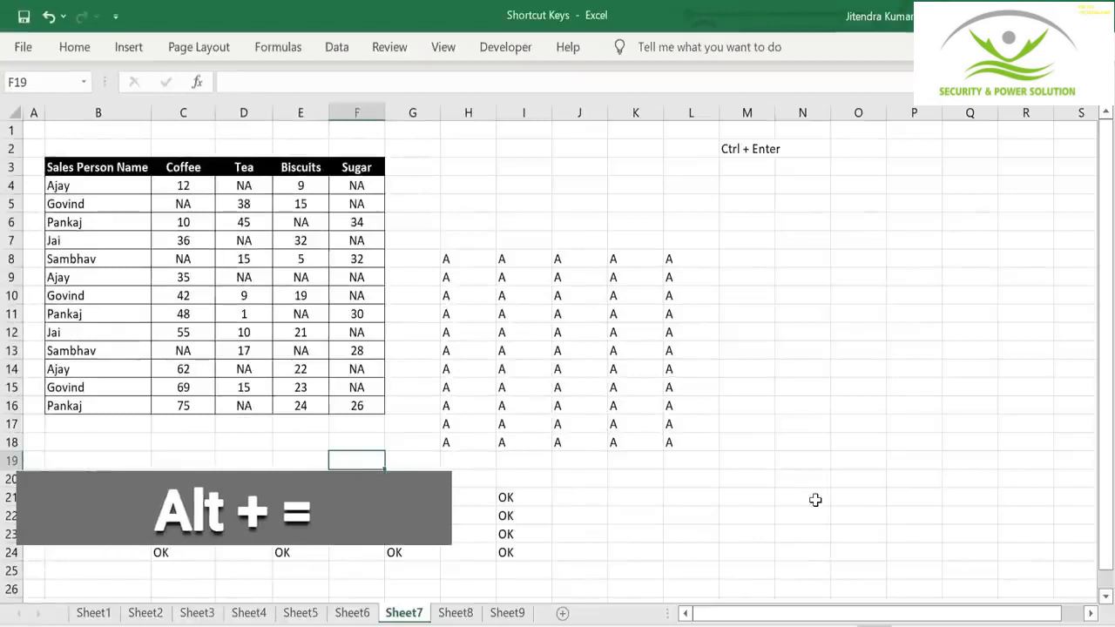
On Sheet8, use AutoSum to total the Sales A column in C14 and the Sales B column in D14
left_click(455, 614)
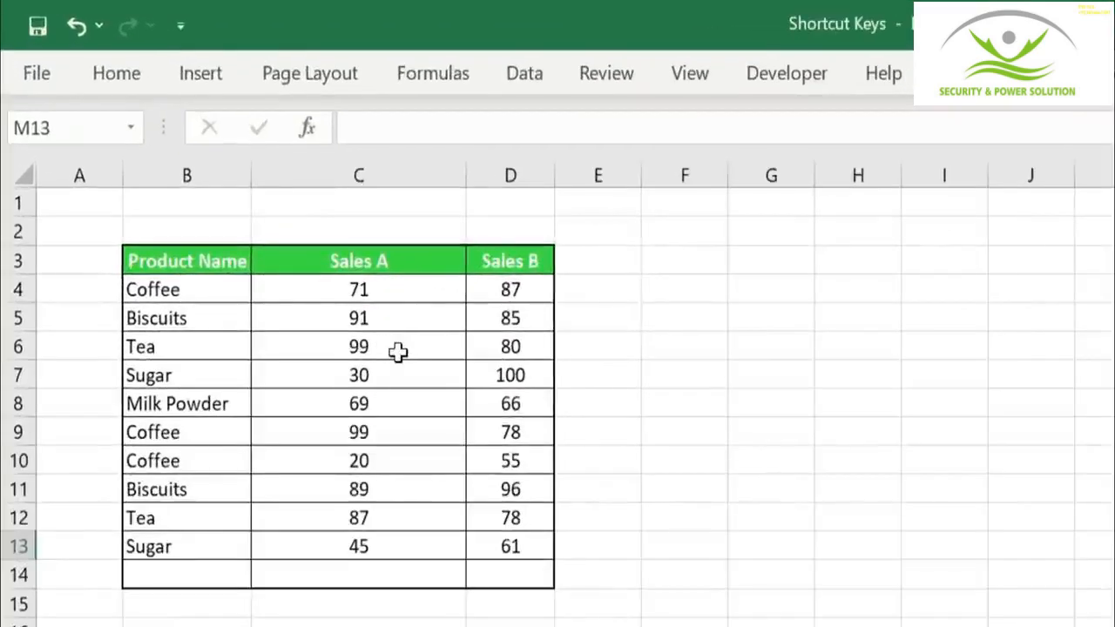
left_click(381, 579)
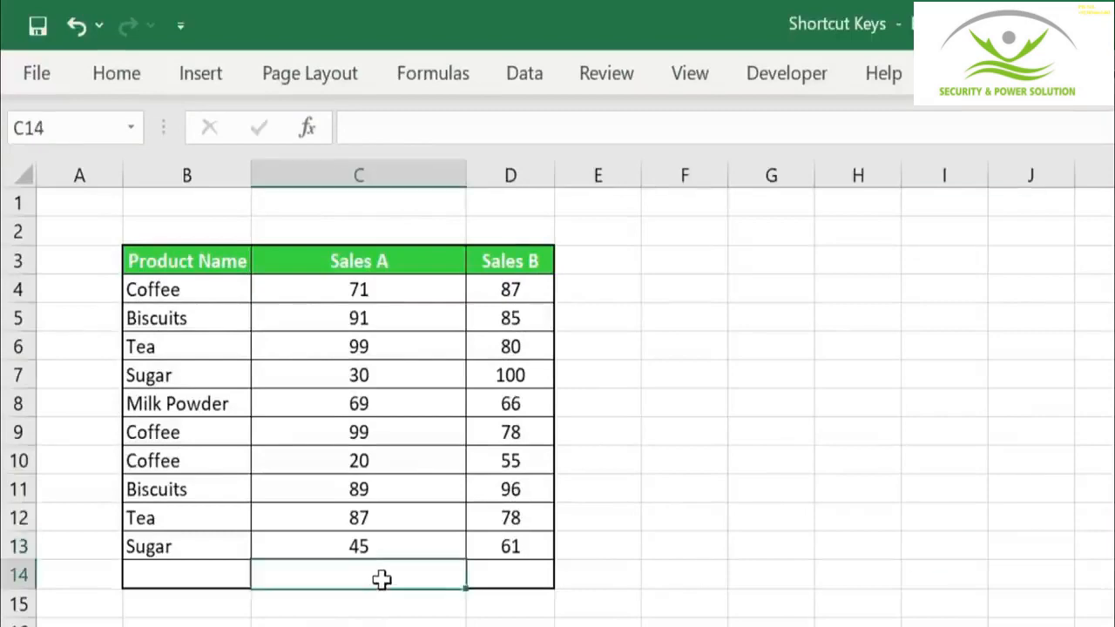
key("alt+equal")
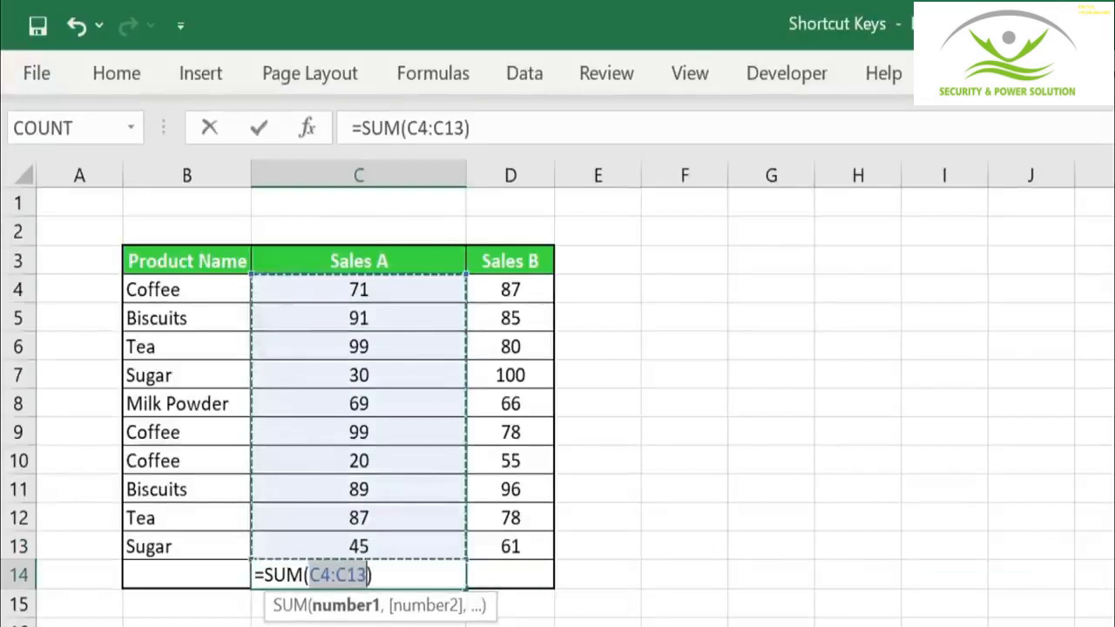
key("Return")
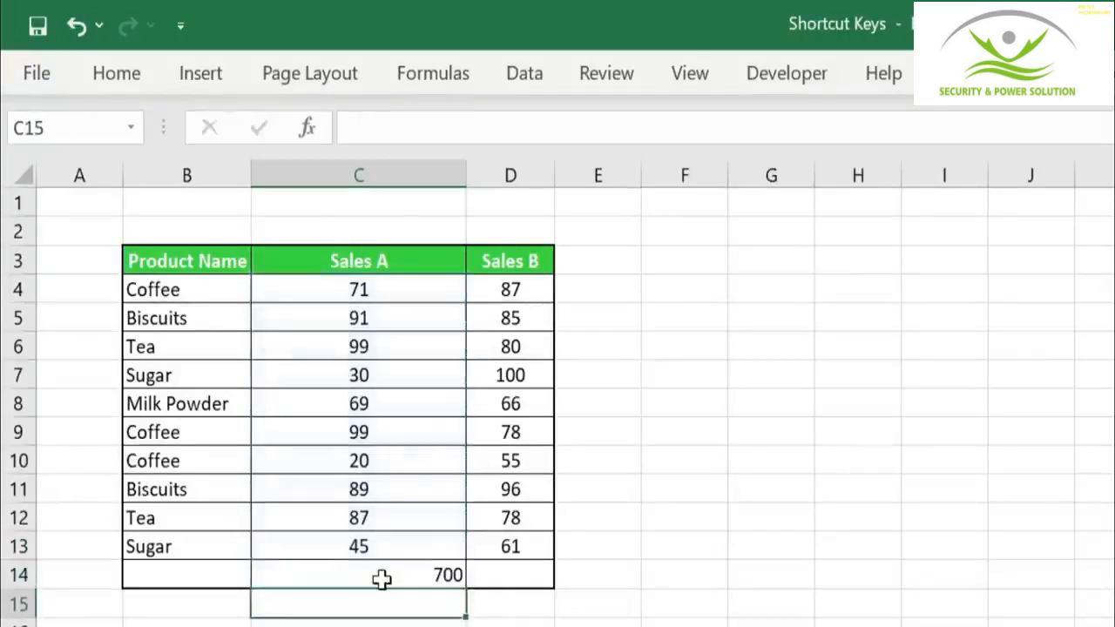
left_click(523, 574)
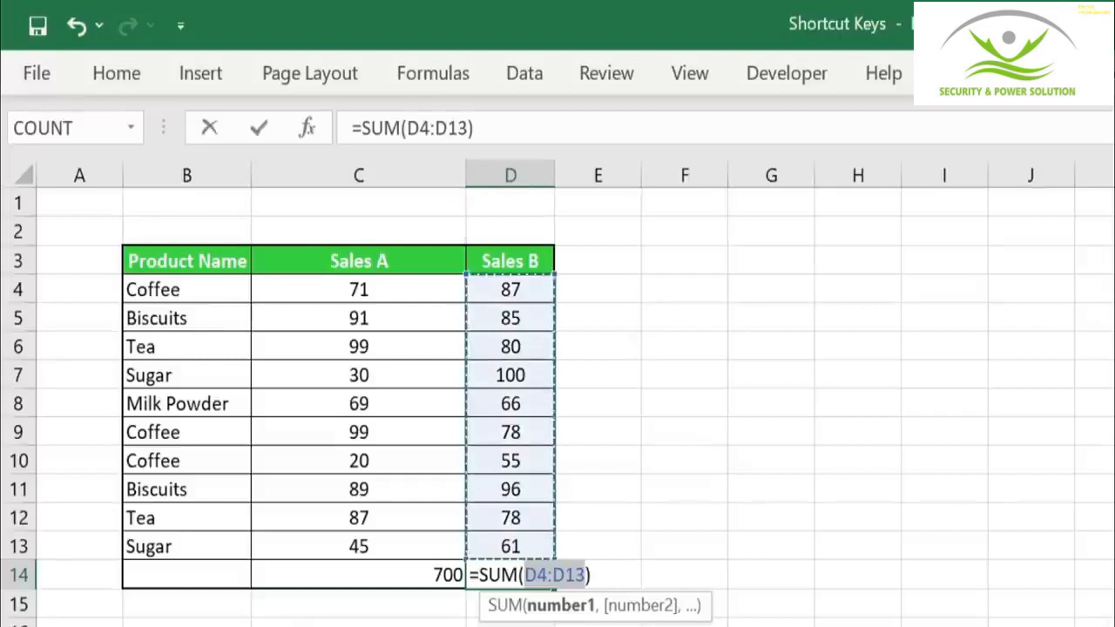
key("Return")
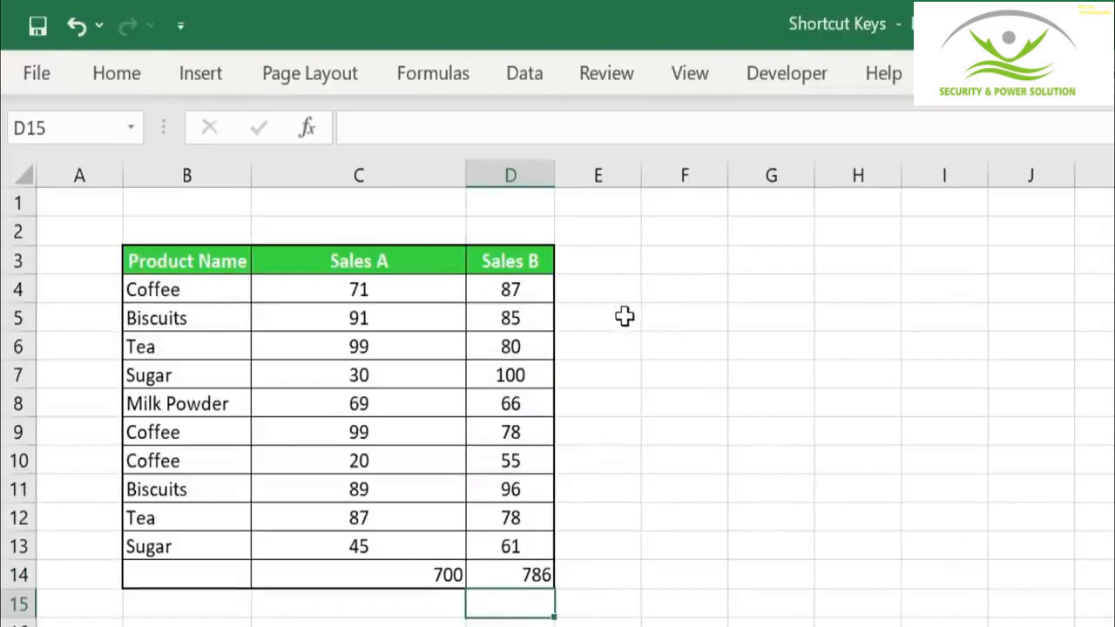
Use AutoSum in E4 to add the first Coffee row's sales in C4:D4
left_click(619, 293)
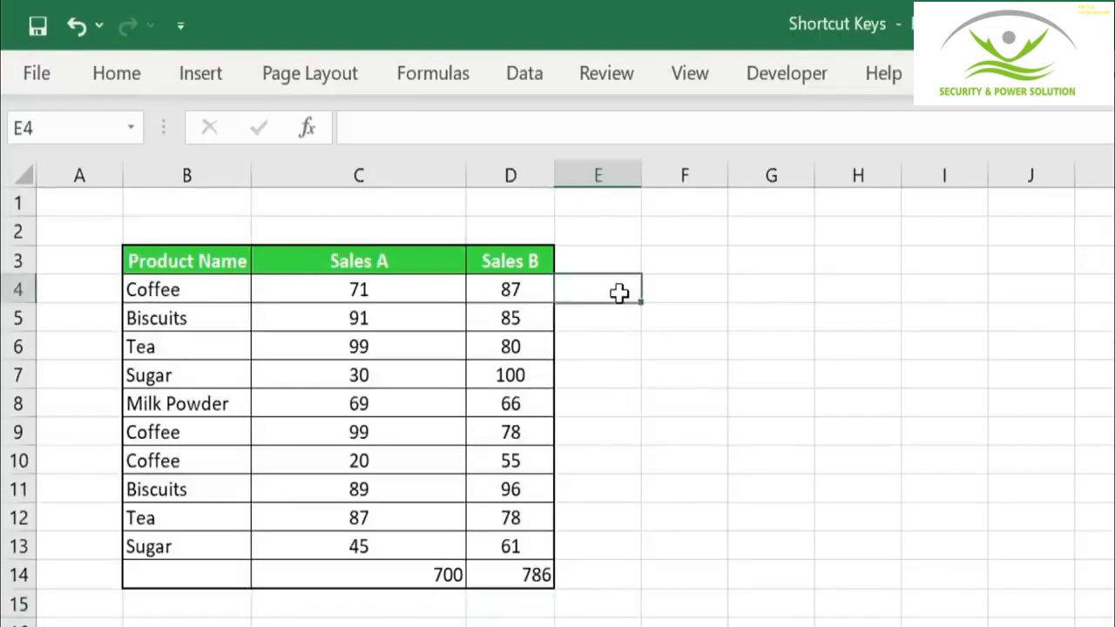
key("alt+equal")
key("Return")
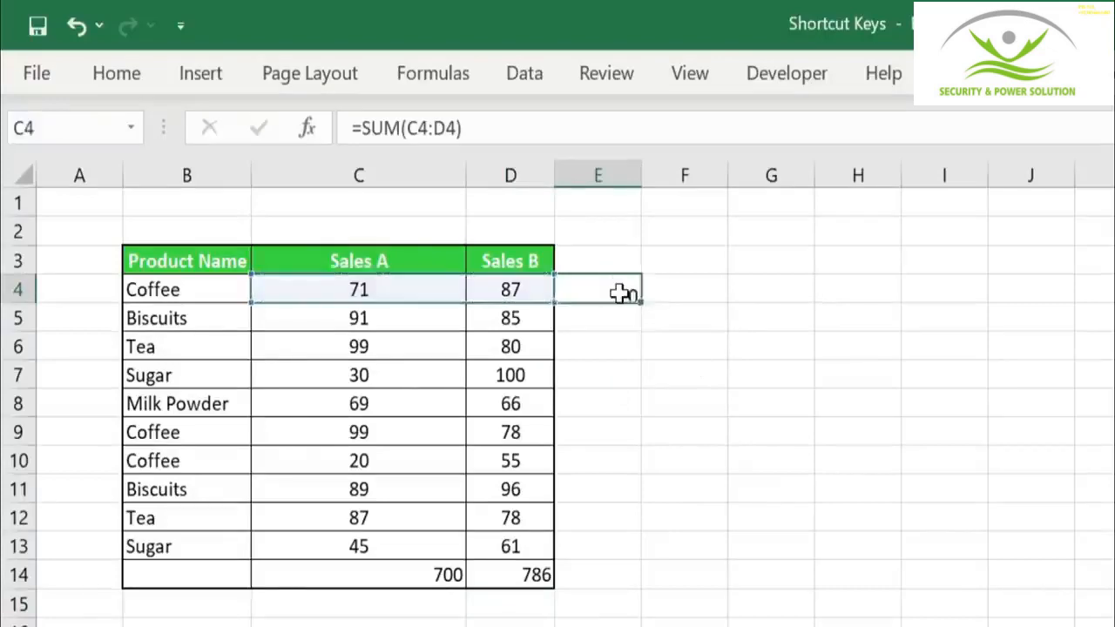
On Sheet9, jump from the Sales Value header to the column's last entry in E169, back to E1, and to A1
left_click(619, 294)
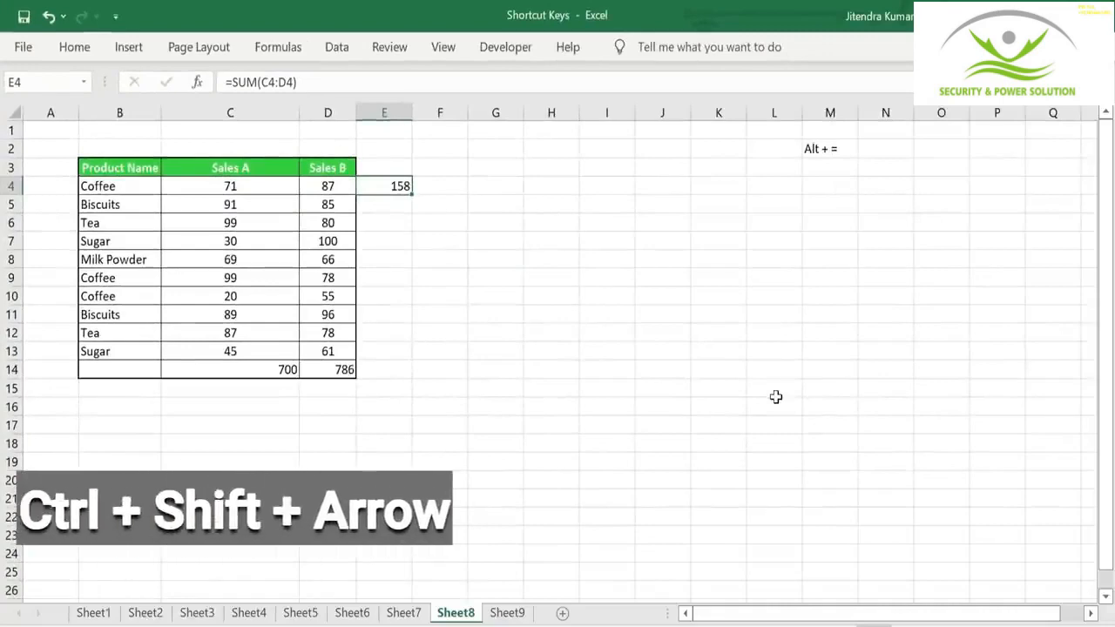
left_click(501, 613)
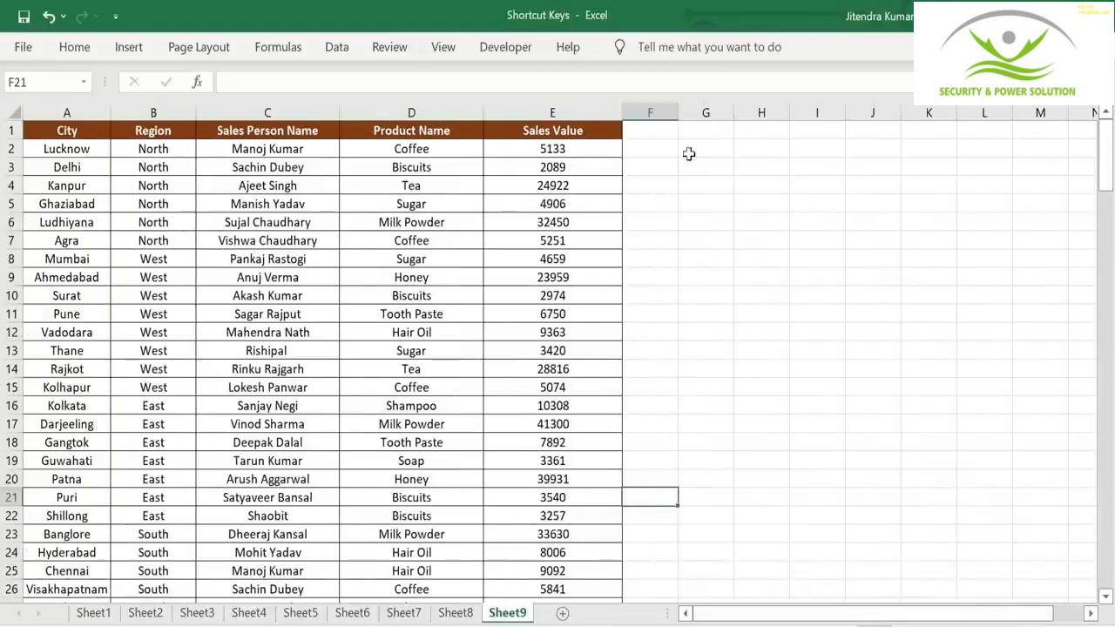
left_click(587, 124)
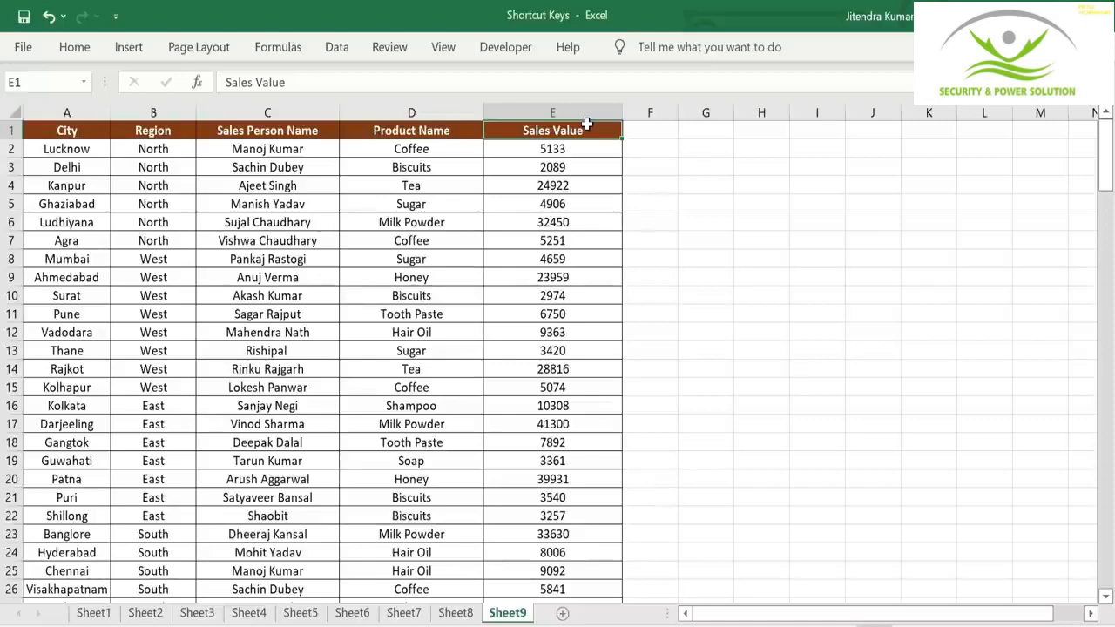
key("ctrl+Down")
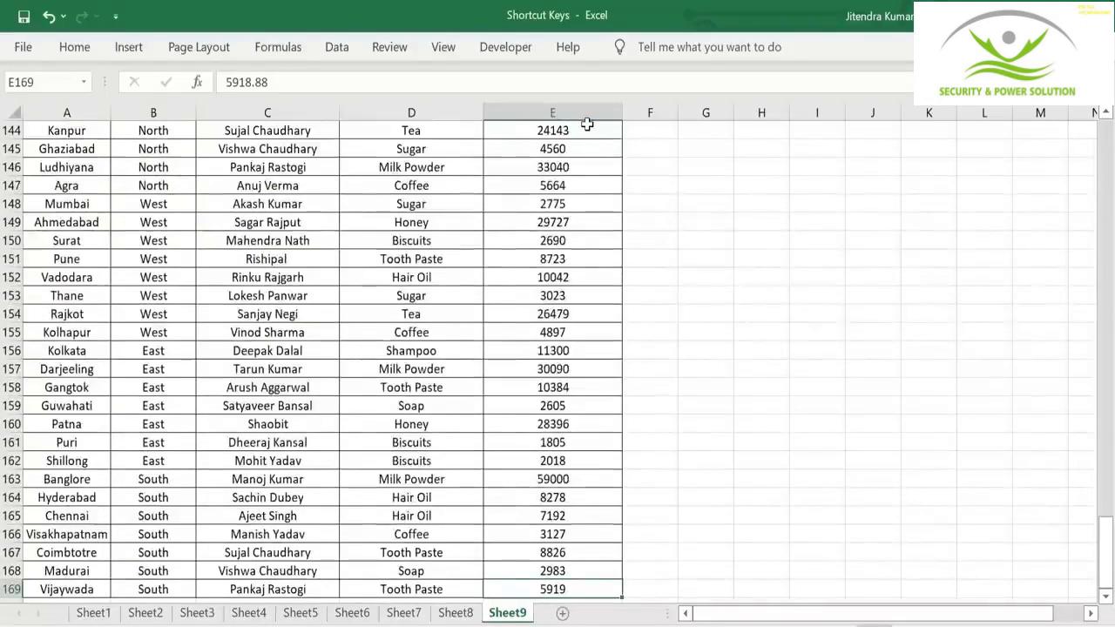
key("Down")
key("Up")
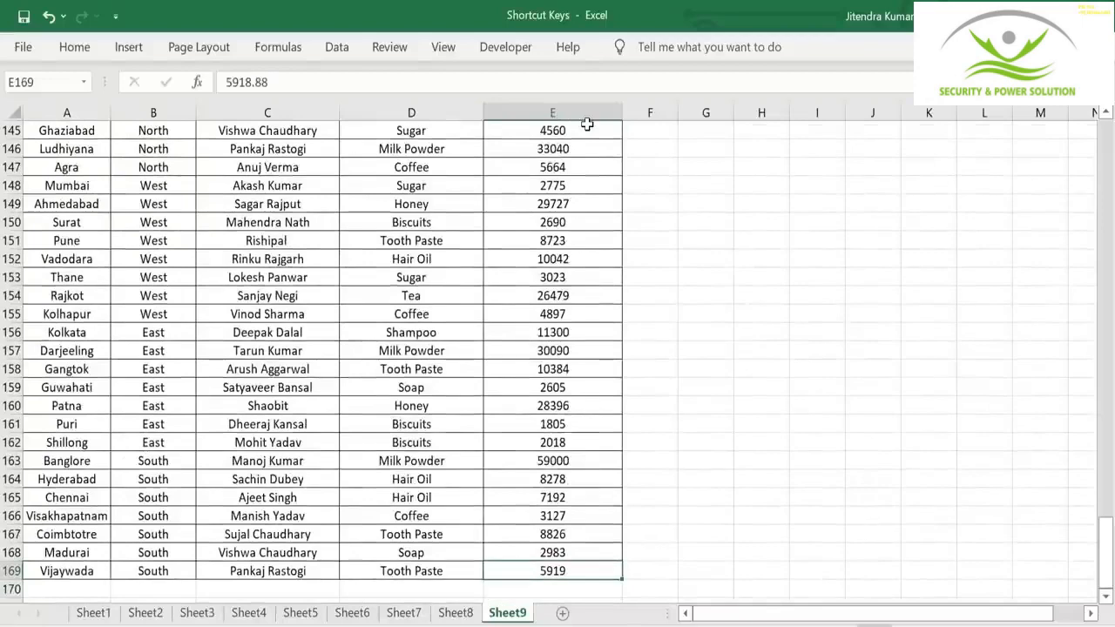
key("ctrl+Up")
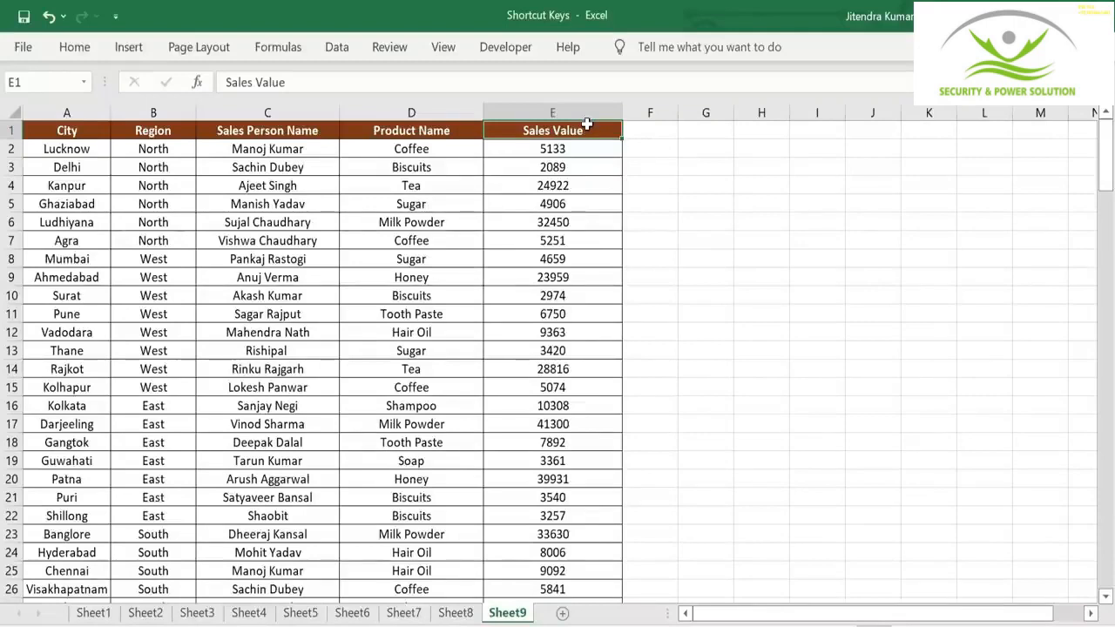
key("ctrl+Home")
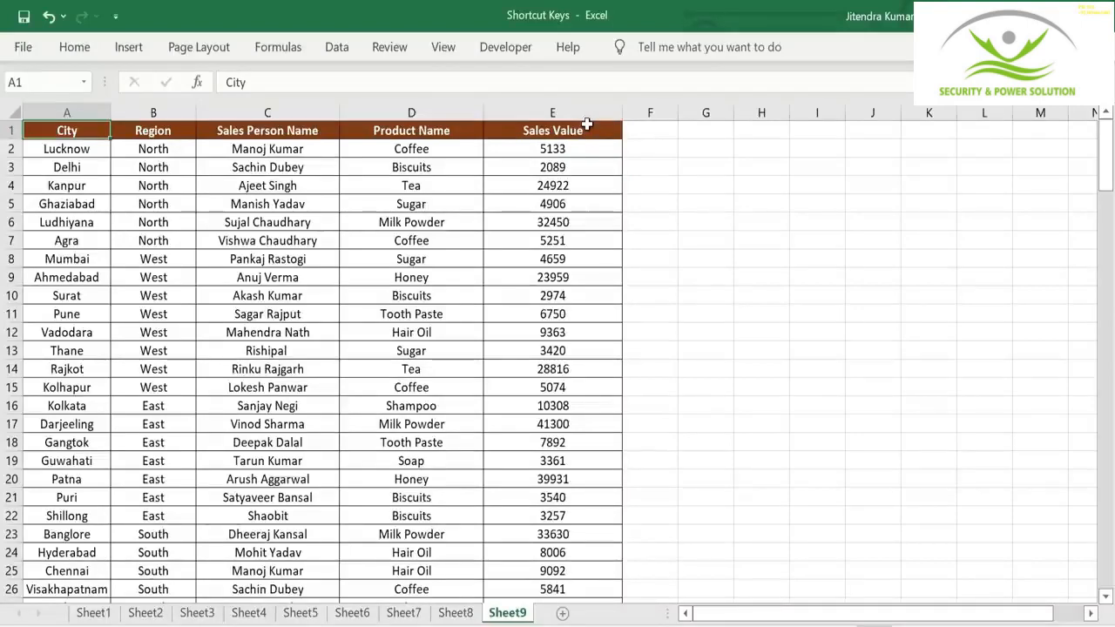
Select the Sales Value column from E1 through E169 and shrink the selection back to the header cell
left_click(588, 124)
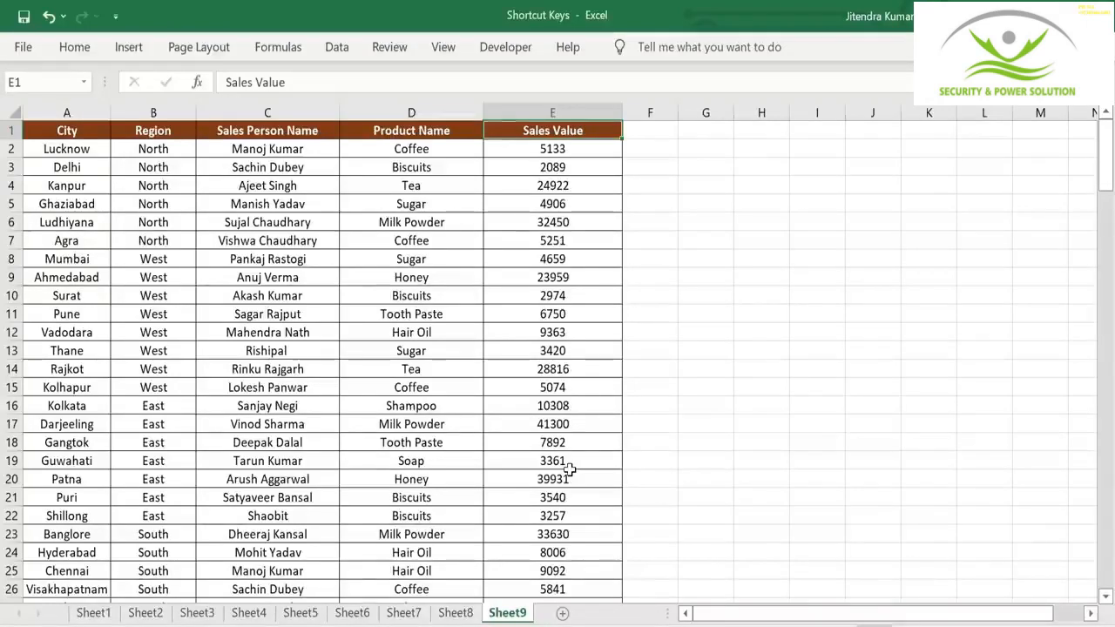
key("ctrl+shift+Down")
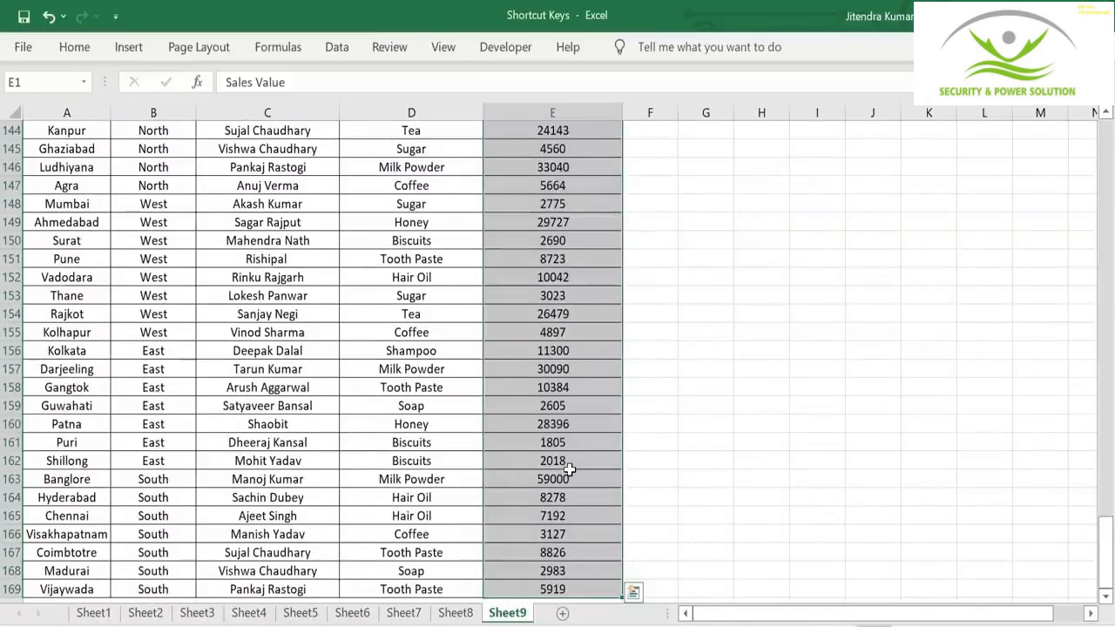
key("ctrl+shift+Up")
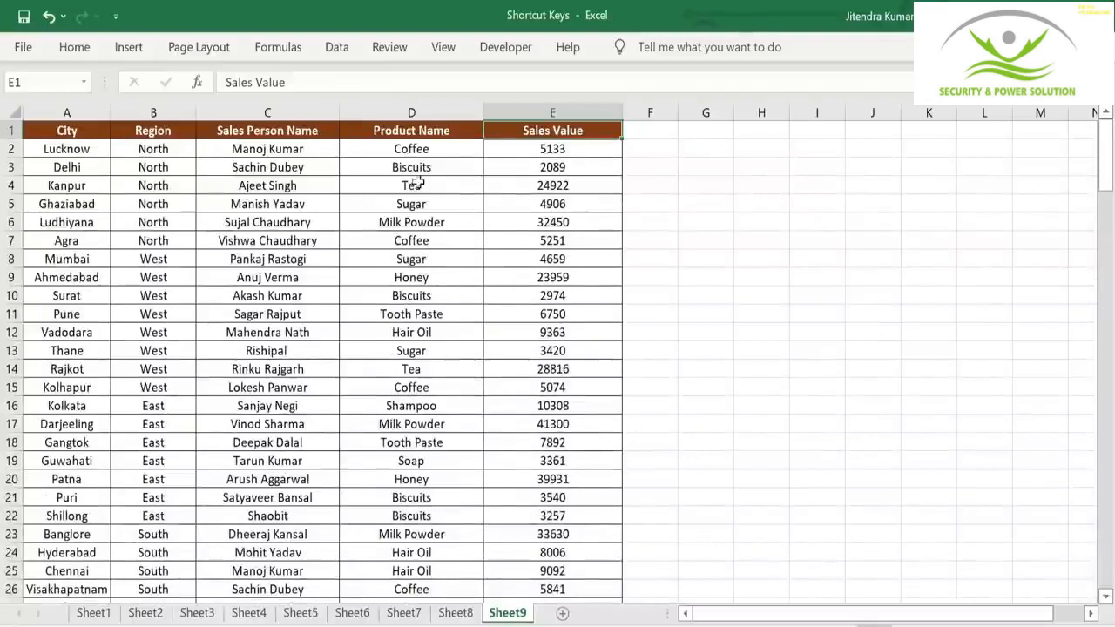
Select the header row from A1, extend the selection through row 169 to cover A1:E169, and return to A1
left_click(89, 131)
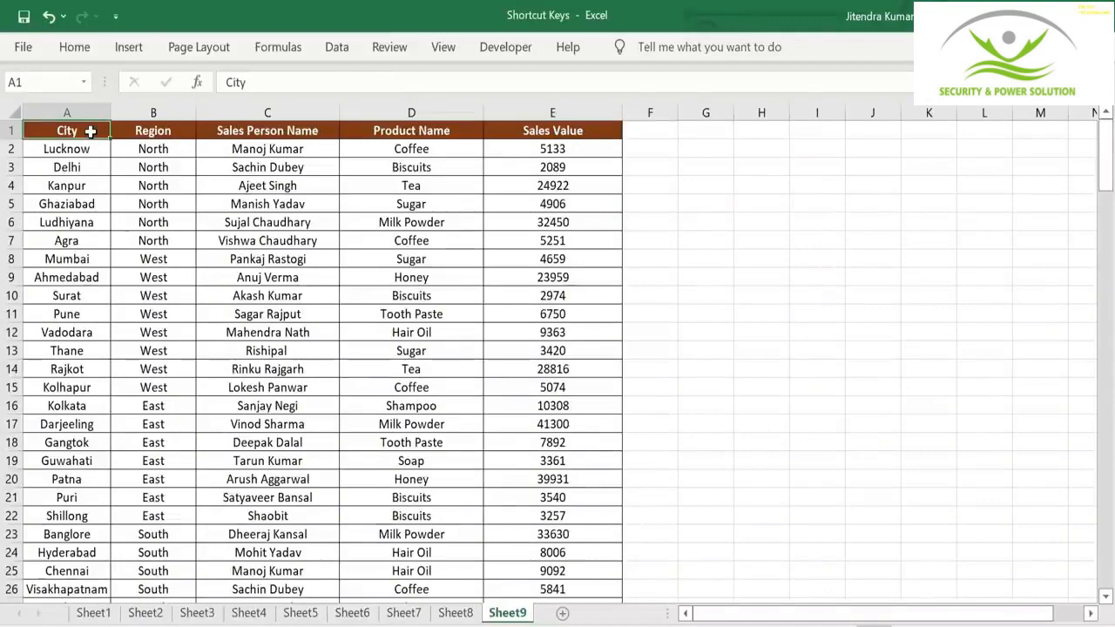
key("ctrl+shift+Right")
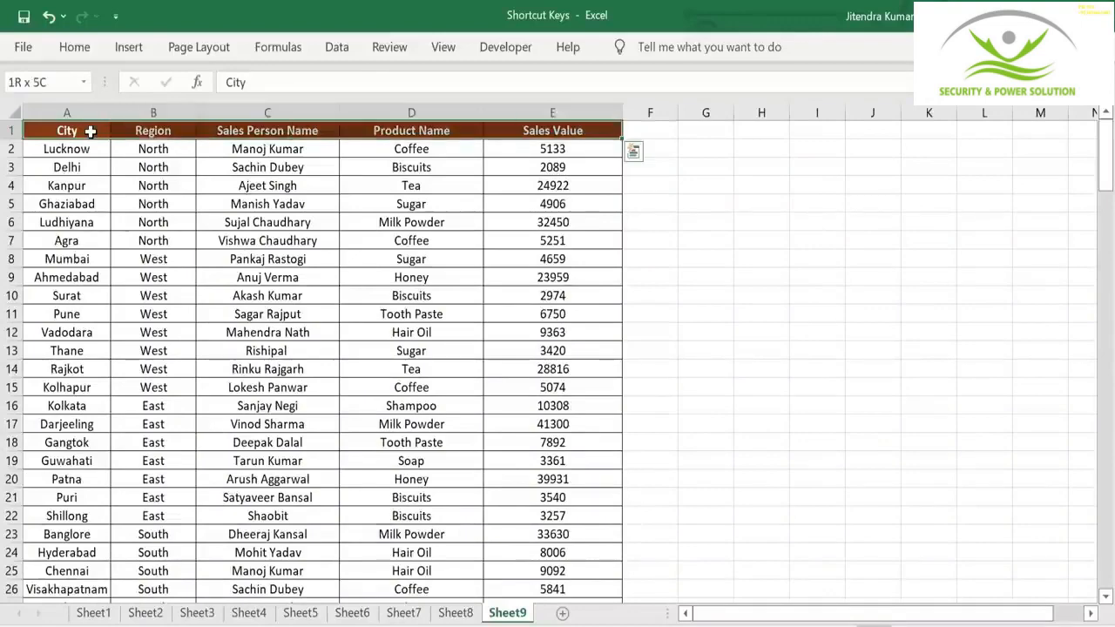
key("ctrl+shift+Down")
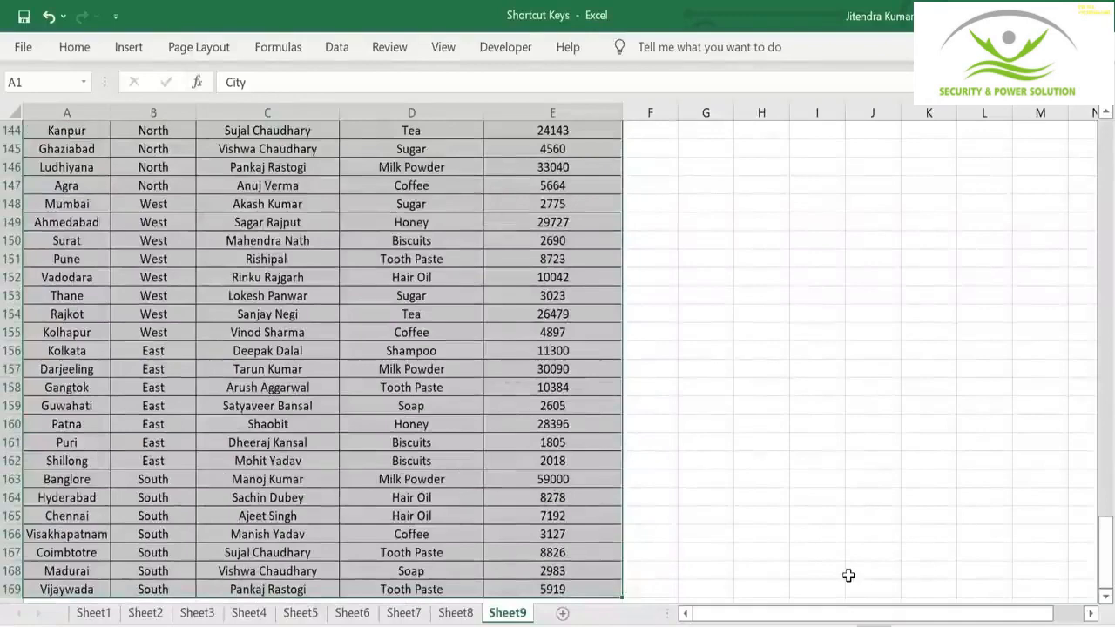
key("ctrl+Home")
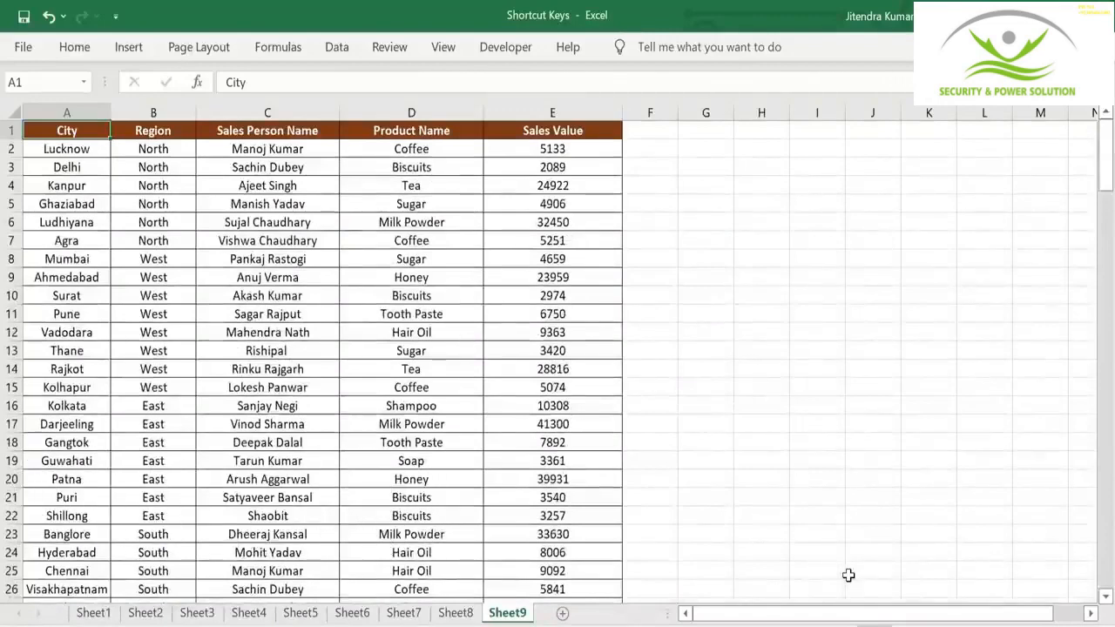
Select the entire sales data table at once, starting from cell D14 inside it
left_click(386, 372)
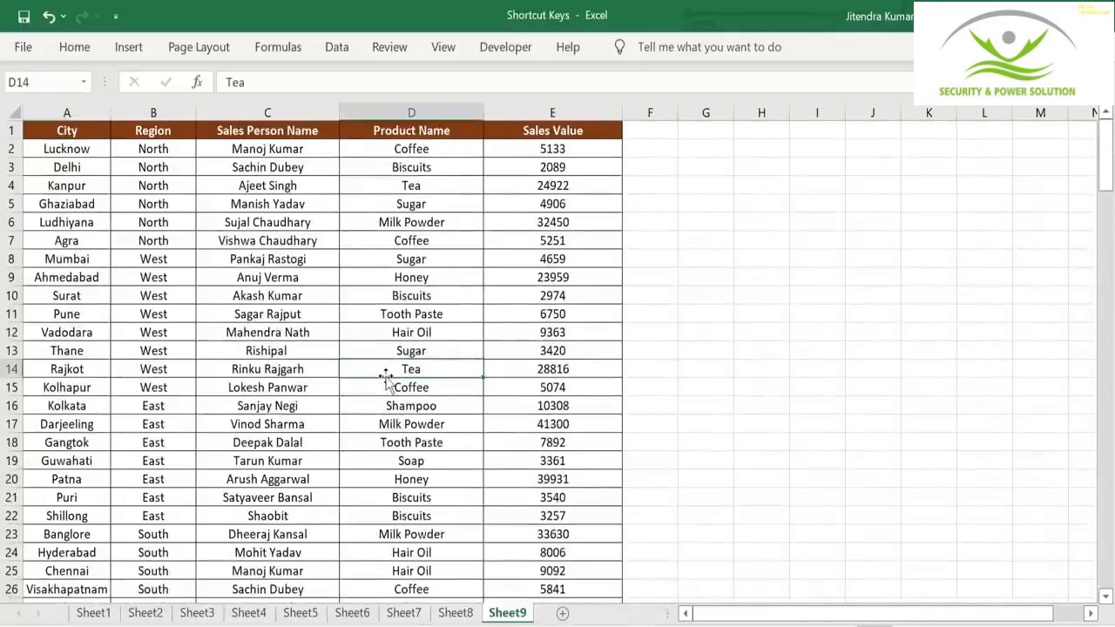
key("ctrl+a")
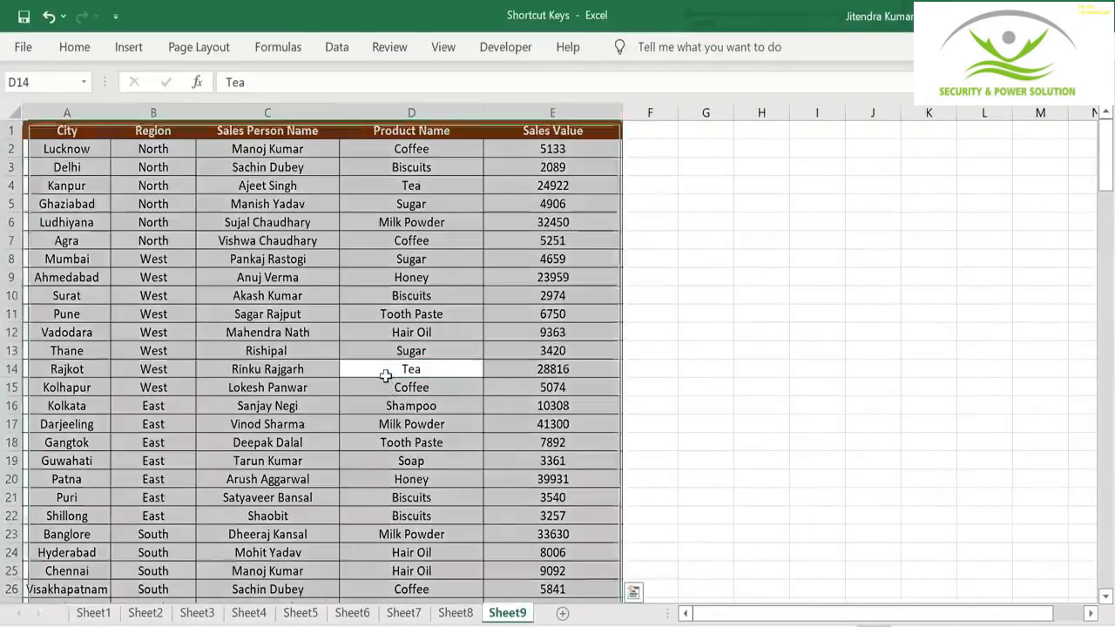